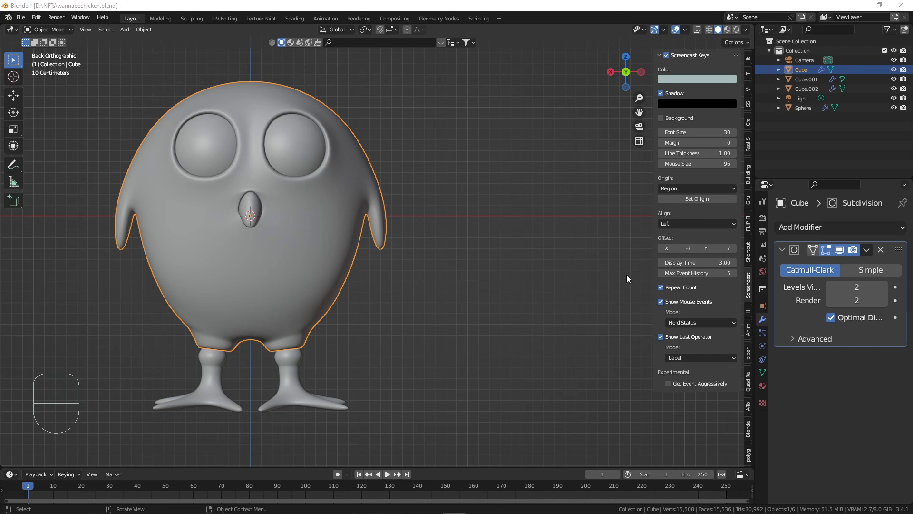
Switch the chicken's body to Weight Paint mode.
{"action": "left_click", "coordinate": [41, 29]}
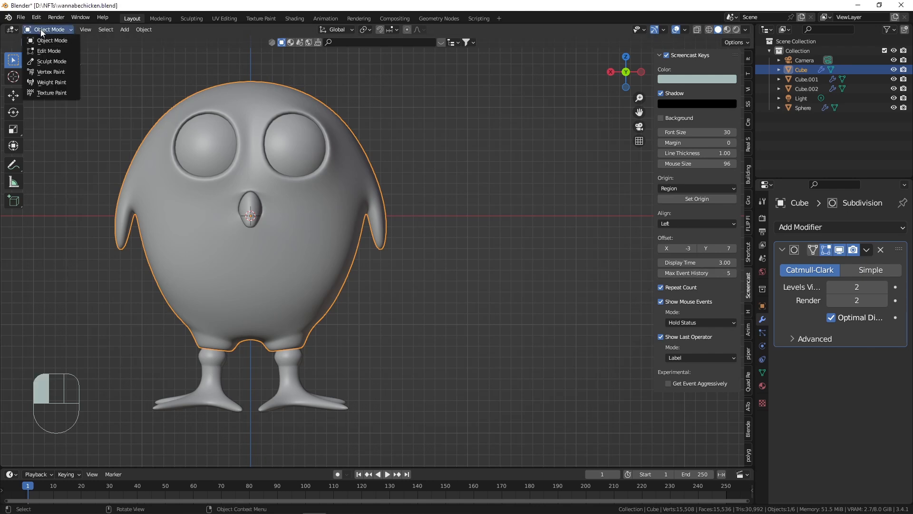
{"action": "left_click", "coordinate": [63, 83]}
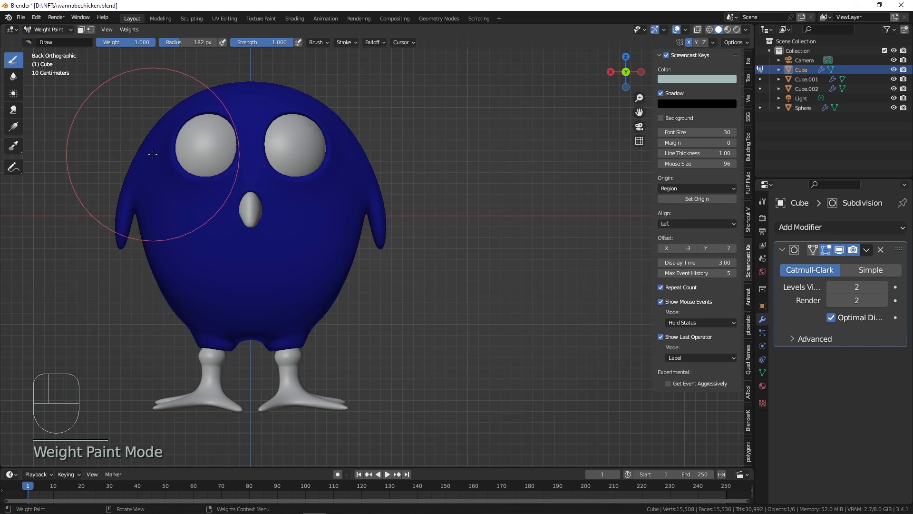
{"action": "key", "text": "f"}
{"action": "left_click", "coordinate": [198, 160]}
{"action": "mouse_move", "coordinate": [175, 194]}
{"action": "left_mouse_down"}
{"action": "mouse_move", "coordinate": [157, 163]}
{"action": "mouse_move", "coordinate": [114, 210]}
{"action": "mouse_move", "coordinate": [286, 133]}
{"action": "mouse_move", "coordinate": [183, 131]}
{"action": "left_mouse_up"}
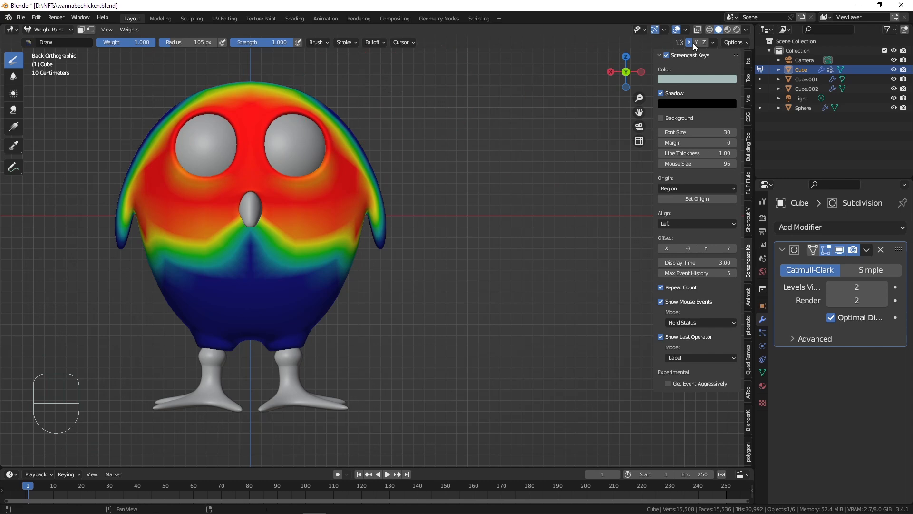
{"action": "key", "text": "ctrl+z"}
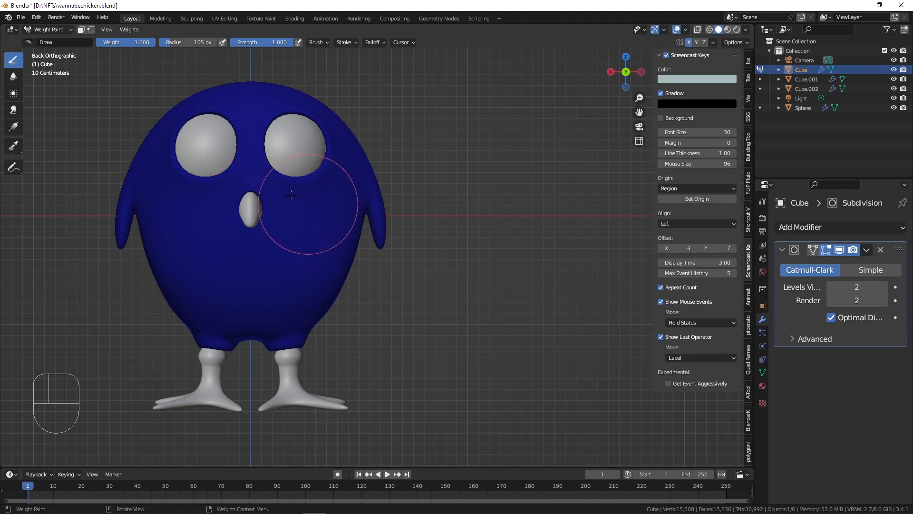
Hide the eyeballs (Sphere) and the beak (Cube.002) to expose the recesses in the body.
{"action": "scroll", "coordinate": [299, 183], "scroll_direction": "up", "scroll_amount": 1}
{"action": "left_click", "coordinate": [894, 108]}
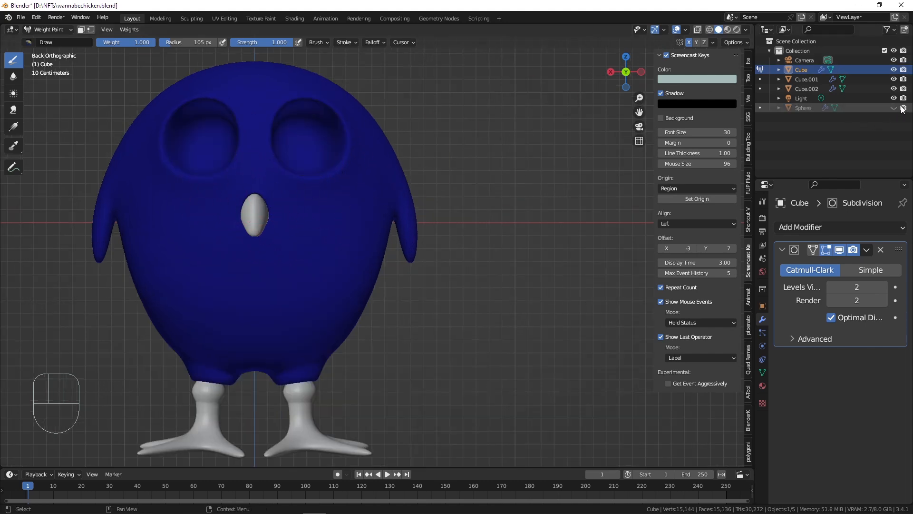
{"action": "left_click", "coordinate": [894, 88]}
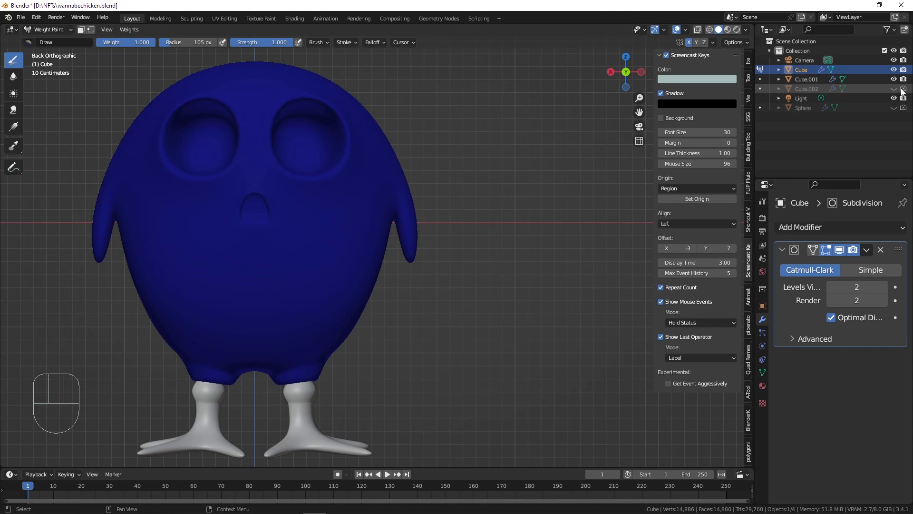
Paint weight 1.0 with mirrored strokes along the upper and outer parts of the eye sockets.
{"action": "scroll", "coordinate": [181, 158], "scroll_direction": "up", "scroll_amount": 1}
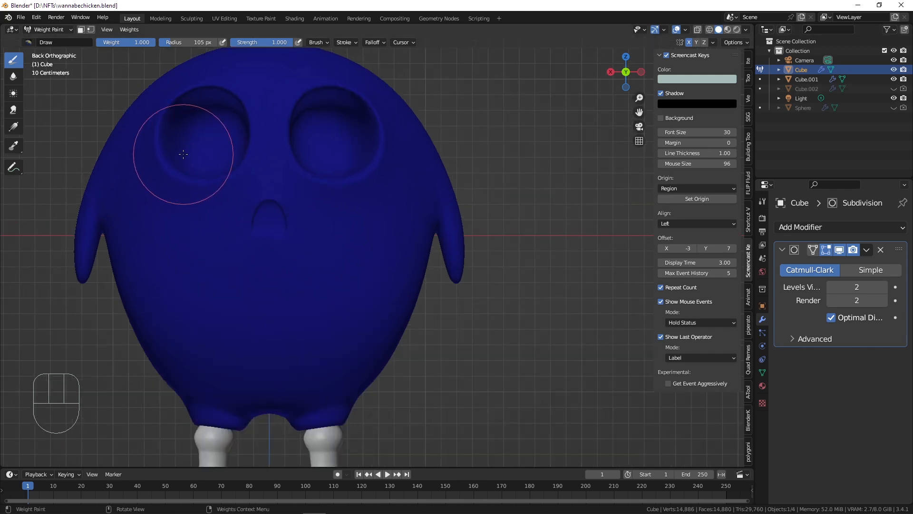
{"action": "scroll", "coordinate": [182, 156], "scroll_direction": "down", "scroll_amount": 1}
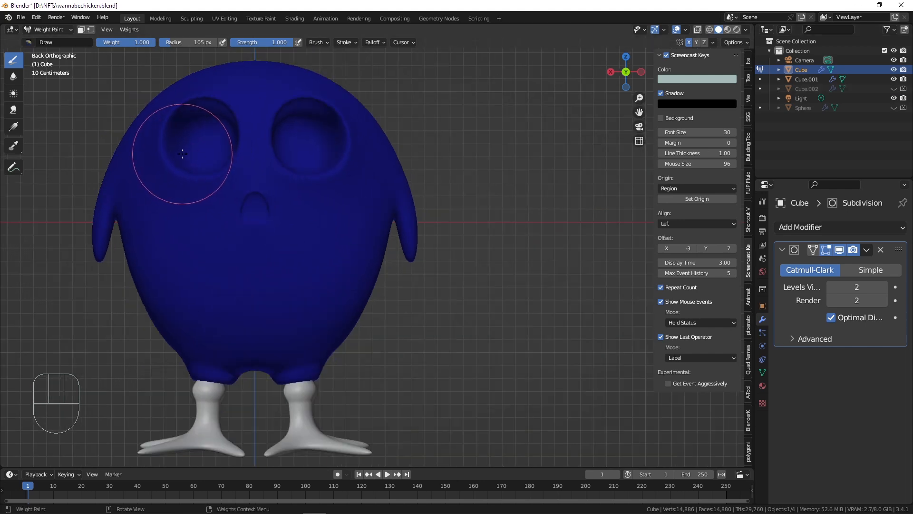
{"action": "scroll", "coordinate": [181, 153], "scroll_direction": "up", "scroll_amount": 2}
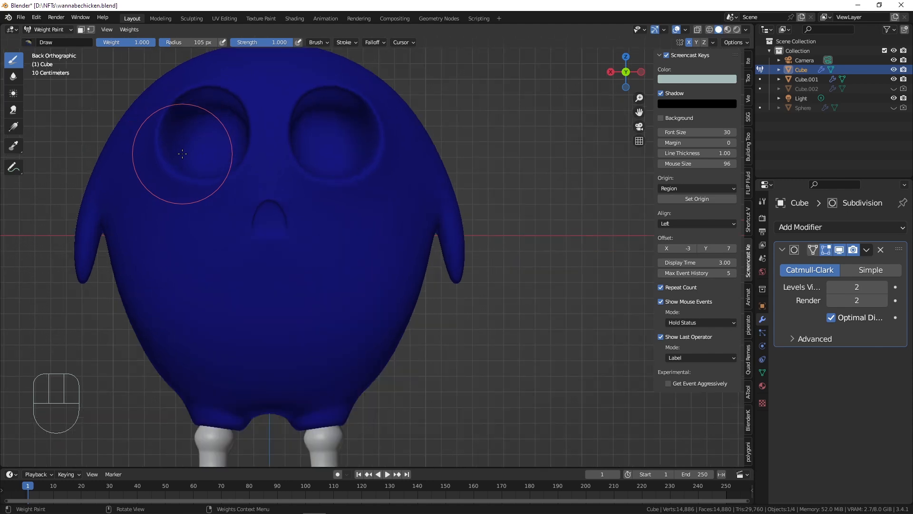
{"action": "middle_click_drag", "start_coordinate": [224, 116], "coordinate": [221, 190], "text": "shift"}
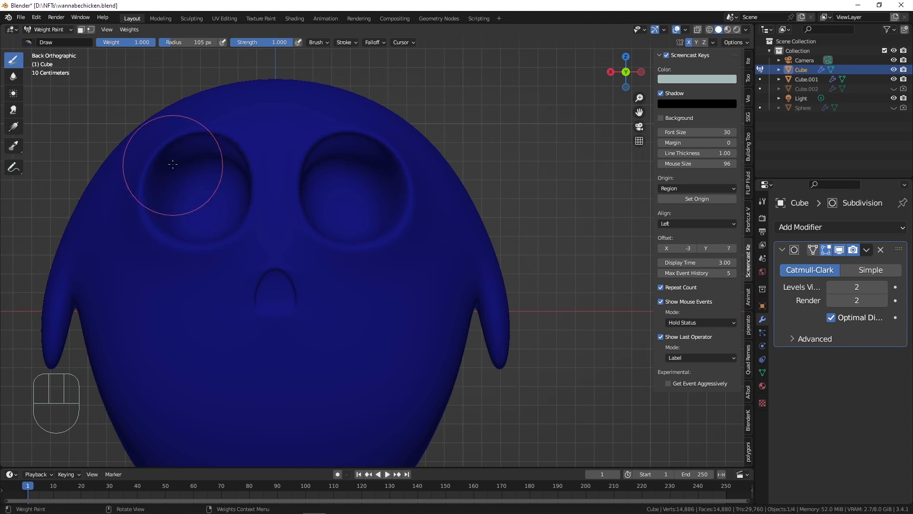
{"action": "key", "text": "f"}
{"action": "mouse_move", "coordinate": [205, 185]}
{"action": "middle_mouse_down"}
{"action": "mouse_move", "coordinate": [190, 180]}
{"action": "mouse_move", "coordinate": [173, 147]}
{"action": "mouse_move", "coordinate": [204, 167]}
{"action": "middle_mouse_up"}
{"action": "mouse_move", "coordinate": [217, 159]}
{"action": "left_mouse_down"}
{"action": "mouse_move", "coordinate": [199, 153]}
{"action": "mouse_move", "coordinate": [146, 193]}
{"action": "mouse_move", "coordinate": [169, 215]}
{"action": "left_mouse_up"}
Set the brush radius to 85 px and extend the full weight across the inside of the eye sockets.
{"action": "key", "text": "f"}
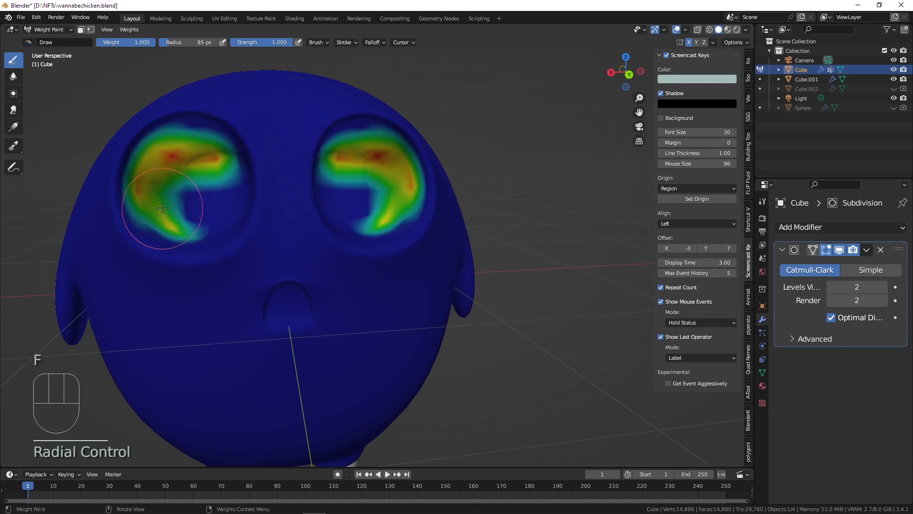
{"action": "left_click", "coordinate": [204, 210]}
{"action": "middle_click_drag", "start_coordinate": [204, 210], "coordinate": [238, 217]}
{"action": "scroll", "coordinate": [233, 231], "scroll_direction": "up", "scroll_amount": 1}
{"action": "mouse_move", "coordinate": [185, 184]}
{"action": "left_mouse_down"}
{"action": "mouse_move", "coordinate": [184, 237]}
{"action": "mouse_move", "coordinate": [193, 205]}
{"action": "left_mouse_up"}
{"action": "middle_click_drag", "start_coordinate": [193, 199], "coordinate": [186, 181]}
{"action": "mouse_move", "coordinate": [154, 180]}
{"action": "left_mouse_down"}
{"action": "mouse_move", "coordinate": [127, 167]}
{"action": "mouse_move", "coordinate": [204, 111]}
{"action": "mouse_move", "coordinate": [261, 143]}
{"action": "left_mouse_up"}
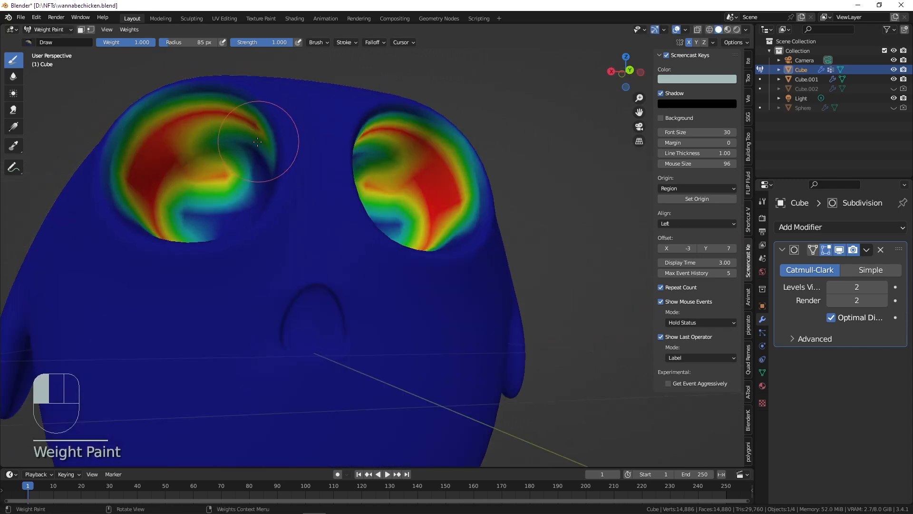
{"action": "middle_click_drag", "start_coordinate": [261, 142], "coordinate": [277, 164]}
{"action": "mouse_move", "coordinate": [269, 162]}
{"action": "left_mouse_down"}
{"action": "mouse_move", "coordinate": [252, 150]}
{"action": "mouse_move", "coordinate": [247, 182]}
{"action": "mouse_move", "coordinate": [287, 187]}
{"action": "mouse_move", "coordinate": [269, 216]}
{"action": "mouse_move", "coordinate": [205, 266]}
{"action": "mouse_move", "coordinate": [244, 267]}
{"action": "mouse_move", "coordinate": [205, 191]}
{"action": "mouse_move", "coordinate": [163, 179]}
{"action": "mouse_move", "coordinate": [242, 195]}
{"action": "mouse_move", "coordinate": [224, 198]}
{"action": "left_mouse_up"}
Fill the rest of the eye sockets with full weight out to their rims, resizing the brush as needed.
{"action": "scroll", "coordinate": [145, 224], "scroll_direction": "up", "scroll_amount": 1}
{"action": "key", "text": "f"}
{"action": "left_click", "coordinate": [142, 229]}
{"action": "mouse_move", "coordinate": [142, 229]}
{"action": "left_mouse_down"}
{"action": "mouse_move", "coordinate": [138, 200]}
{"action": "mouse_move", "coordinate": [157, 142]}
{"action": "mouse_move", "coordinate": [198, 90]}
{"action": "mouse_move", "coordinate": [269, 98]}
{"action": "mouse_move", "coordinate": [313, 119]}
{"action": "mouse_move", "coordinate": [350, 200]}
{"action": "mouse_move", "coordinate": [310, 274]}
{"action": "left_mouse_up"}
{"action": "mouse_move", "coordinate": [222, 286]}
{"action": "left_mouse_down"}
{"action": "mouse_move", "coordinate": [172, 265]}
{"action": "mouse_move", "coordinate": [221, 292]}
{"action": "mouse_move", "coordinate": [295, 300]}
{"action": "mouse_move", "coordinate": [341, 240]}
{"action": "mouse_move", "coordinate": [345, 145]}
{"action": "mouse_move", "coordinate": [309, 156]}
{"action": "left_mouse_up"}
{"action": "left_click_drag", "start_coordinate": [248, 111], "coordinate": [241, 111]}
{"action": "middle_click_drag", "start_coordinate": [264, 116], "coordinate": [252, 109]}
Set the brush radius to 65 px and fill the remaining weaker patches inside the eye sockets with weight 1.0.
{"action": "key", "text": "f"}
{"action": "left_click", "coordinate": [270, 109]}
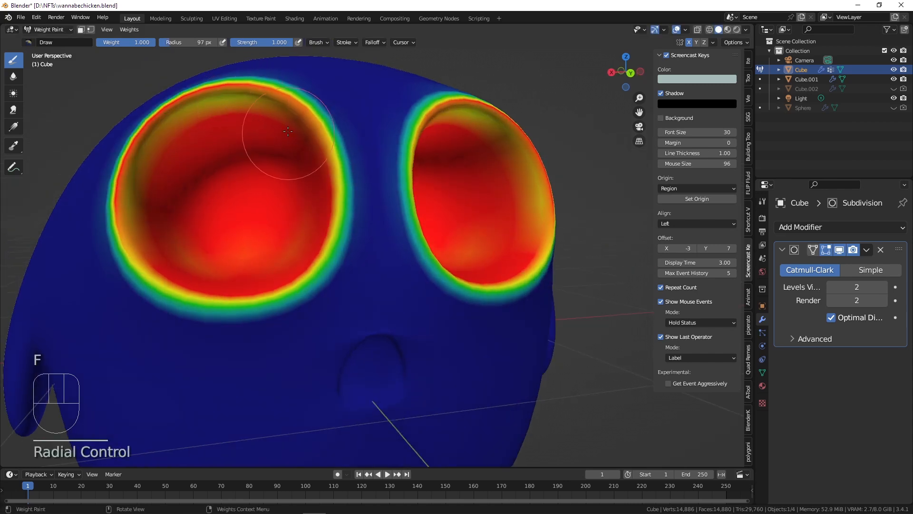
{"action": "mouse_move", "coordinate": [277, 129]}
{"action": "left_mouse_down"}
{"action": "mouse_move", "coordinate": [217, 107]}
{"action": "mouse_move", "coordinate": [157, 148]}
{"action": "mouse_move", "coordinate": [138, 229]}
{"action": "mouse_move", "coordinate": [135, 190]}
{"action": "mouse_move", "coordinate": [163, 126]}
{"action": "mouse_move", "coordinate": [250, 102]}
{"action": "mouse_move", "coordinate": [302, 153]}
{"action": "mouse_move", "coordinate": [274, 247]}
{"action": "left_mouse_up"}
{"action": "key", "text": "ctrl+z"}
{"action": "left_click", "coordinate": [142, 224]}
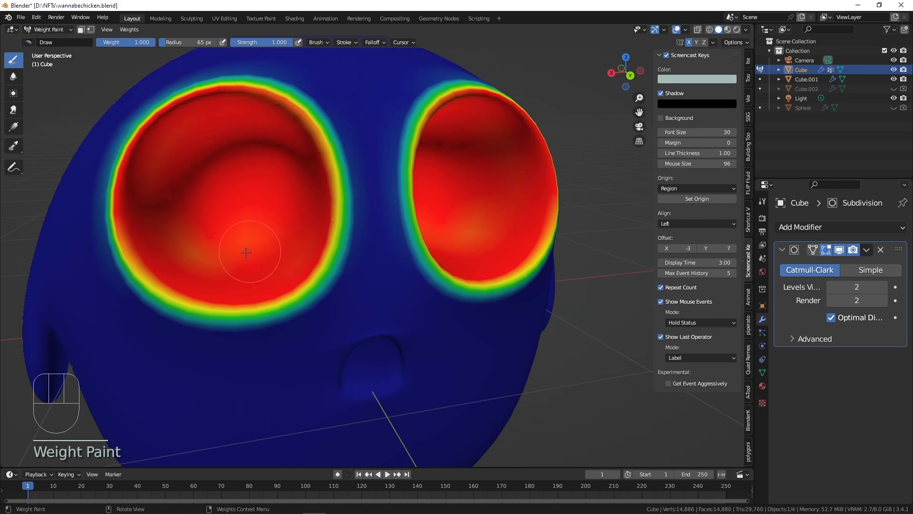
{"action": "middle_click_drag", "start_coordinate": [253, 252], "coordinate": [240, 272]}
{"action": "mouse_move", "coordinate": [237, 271]}
{"action": "left_mouse_down"}
{"action": "mouse_move", "coordinate": [192, 254]}
{"action": "mouse_move", "coordinate": [224, 194]}
{"action": "left_mouse_up"}
Paint the beak recess below the eyes with weight 1.0 using the 65 px brush.
{"action": "scroll", "coordinate": [219, 190], "scroll_direction": "down", "scroll_amount": 5}
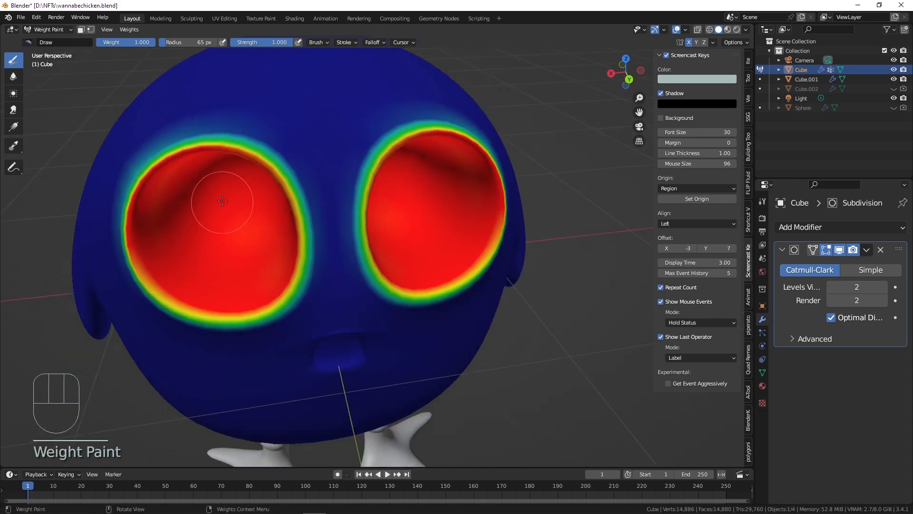
{"action": "middle_click_drag", "start_coordinate": [324, 175], "coordinate": [320, 114], "text": "shift"}
{"action": "scroll", "coordinate": [311, 215], "scroll_direction": "down", "scroll_amount": 2}
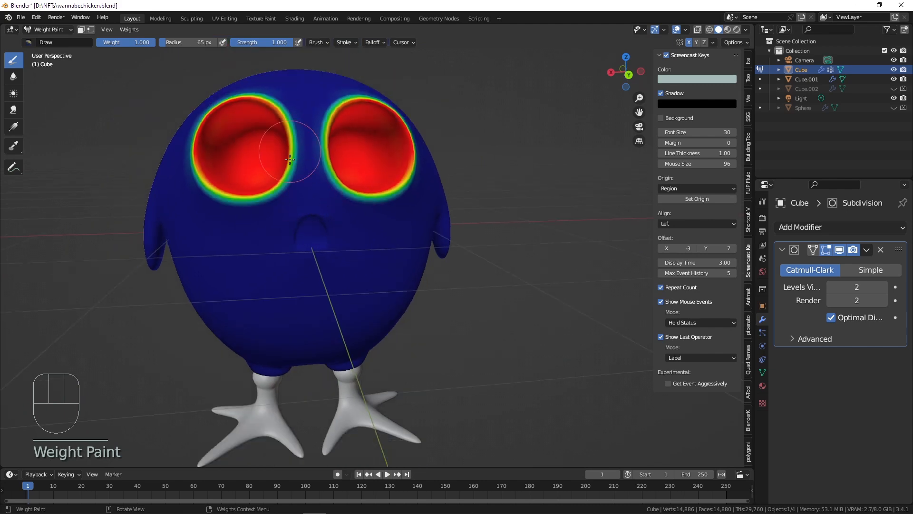
{"action": "middle_click_drag", "start_coordinate": [312, 202], "coordinate": [317, 109], "text": "shift"}
{"action": "middle_click_drag", "start_coordinate": [318, 109], "coordinate": [311, 64]}
{"action": "middle_click_drag", "start_coordinate": [311, 65], "coordinate": [312, 145], "text": "shift"}
{"action": "scroll", "coordinate": [312, 145], "scroll_direction": "up", "scroll_amount": 2}
{"action": "scroll", "coordinate": [312, 145], "scroll_direction": "up", "scroll_amount": 3}
{"action": "left_click_drag", "start_coordinate": [288, 172], "coordinate": [279, 236]}
{"action": "scroll", "coordinate": [281, 235], "scroll_direction": "up", "scroll_amount": 1}
{"action": "middle_click_drag", "start_coordinate": [281, 234], "coordinate": [280, 225]}
{"action": "mouse_move", "coordinate": [264, 222]}
{"action": "left_mouse_down"}
{"action": "mouse_move", "coordinate": [249, 240]}
{"action": "mouse_move", "coordinate": [261, 179]}
{"action": "mouse_move", "coordinate": [296, 140]}
{"action": "mouse_move", "coordinate": [318, 209]}
{"action": "mouse_move", "coordinate": [295, 238]}
{"action": "mouse_move", "coordinate": [284, 219]}
{"action": "left_mouse_up"}
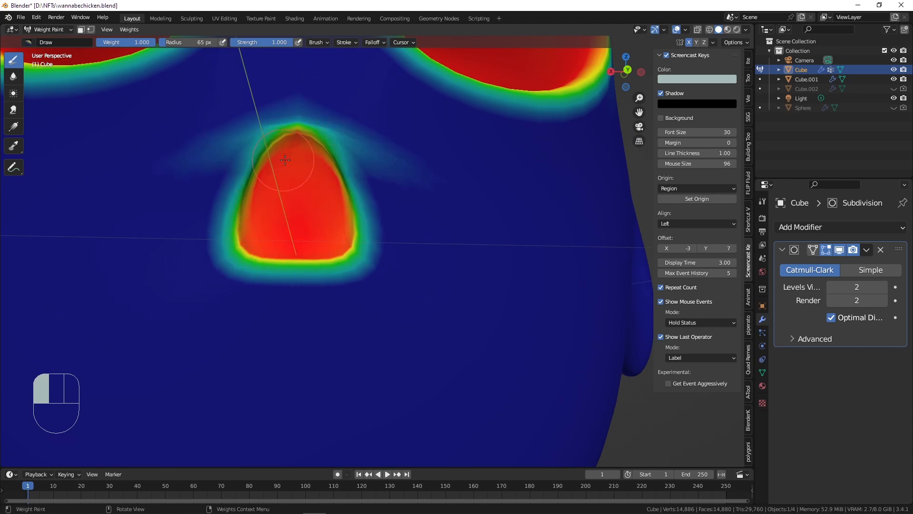
Set the brush weight to 0 and erase the weight that spills out around the top of the beak recess.
{"action": "left_click_drag", "start_coordinate": [292, 165], "coordinate": [290, 164]}
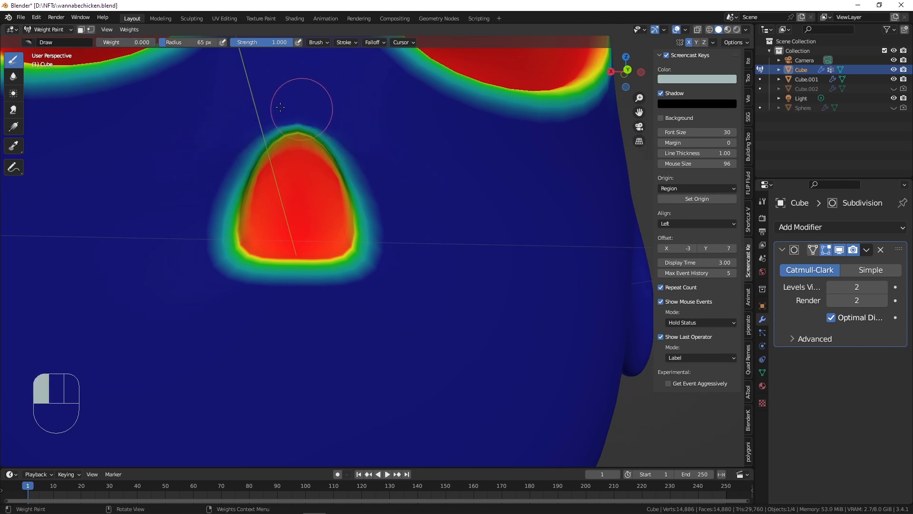
{"action": "scroll", "coordinate": [232, 124], "scroll_direction": "down", "scroll_amount": 7}
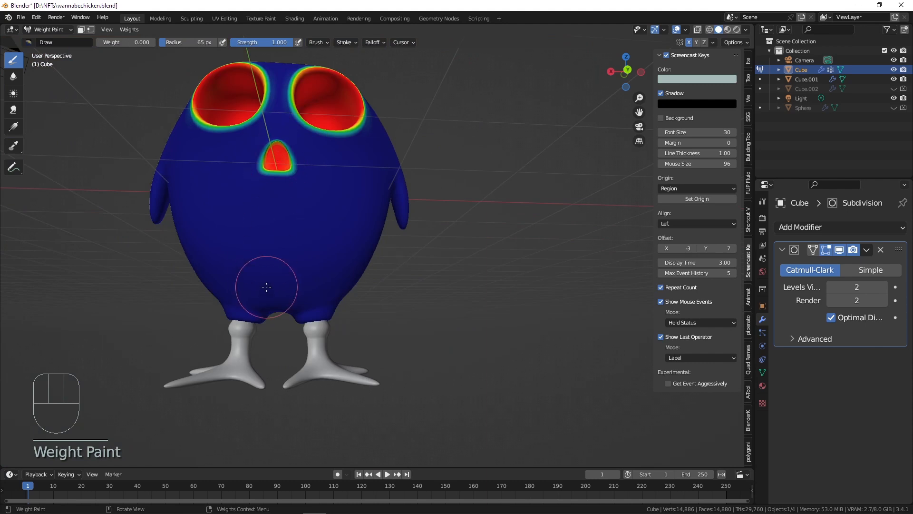
Set the brush weight to 1.0 and repaint the beak recess out to its side, upper and lower edges.
{"action": "scroll", "coordinate": [267, 288], "scroll_direction": "up", "scroll_amount": 2}
{"action": "middle_click_drag", "start_coordinate": [256, 296], "coordinate": [257, 257]}
{"action": "scroll", "coordinate": [291, 99], "scroll_direction": "up", "scroll_amount": 5}
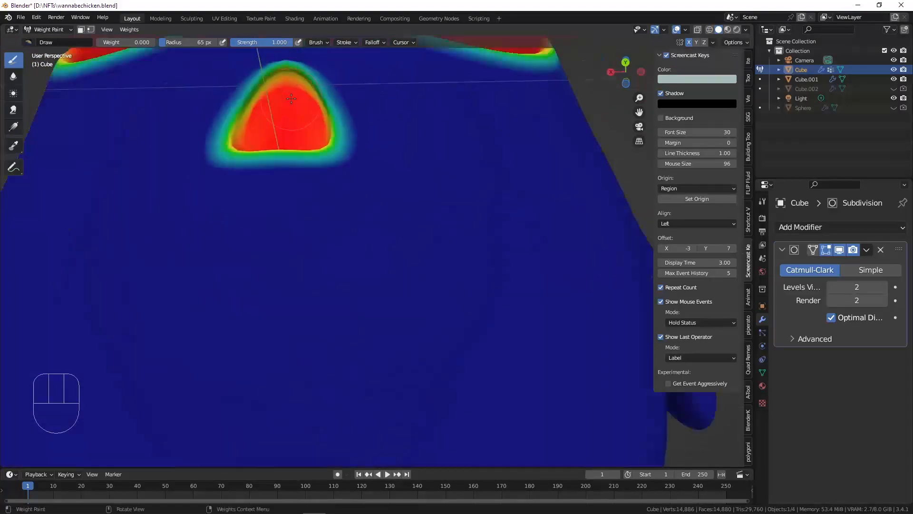
{"action": "scroll", "coordinate": [291, 98], "scroll_direction": "up", "scroll_amount": 1}
{"action": "middle_click_drag", "start_coordinate": [291, 99], "coordinate": [261, 174], "text": "shift"}
{"action": "left_click_drag", "start_coordinate": [136, 43], "coordinate": [196, 44]}
{"action": "middle_click_drag", "start_coordinate": [215, 156], "coordinate": [192, 144]}
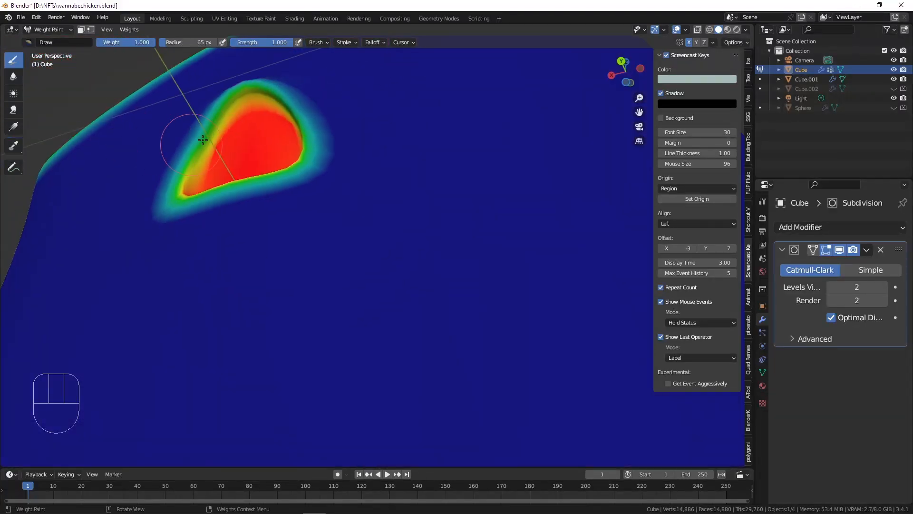
{"action": "mouse_move", "coordinate": [199, 164]}
{"action": "left_mouse_down"}
{"action": "mouse_move", "coordinate": [213, 127]}
{"action": "mouse_move", "coordinate": [248, 93]}
{"action": "left_mouse_up"}
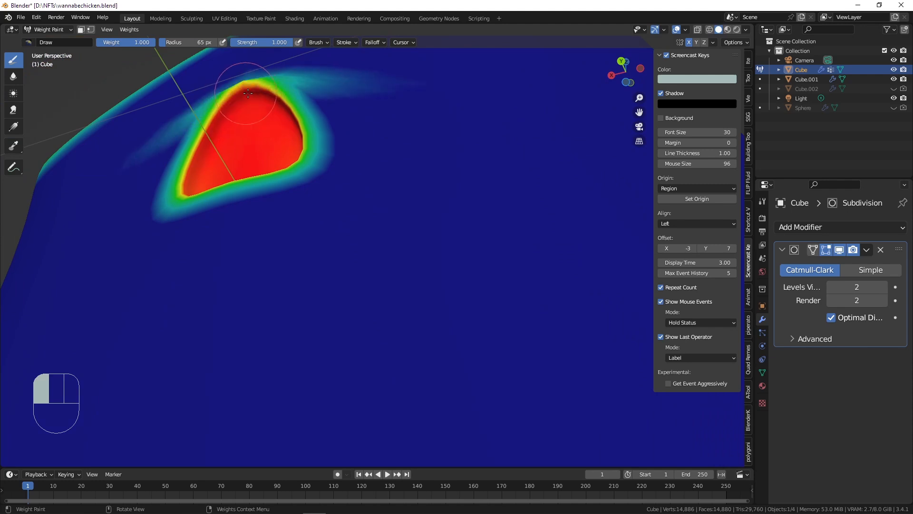
{"action": "mouse_move", "coordinate": [219, 121]}
{"action": "left_mouse_down"}
{"action": "mouse_move", "coordinate": [186, 173]}
{"action": "mouse_move", "coordinate": [225, 192]}
{"action": "left_mouse_up"}
{"action": "middle_click_drag", "start_coordinate": [233, 192], "coordinate": [251, 247]}
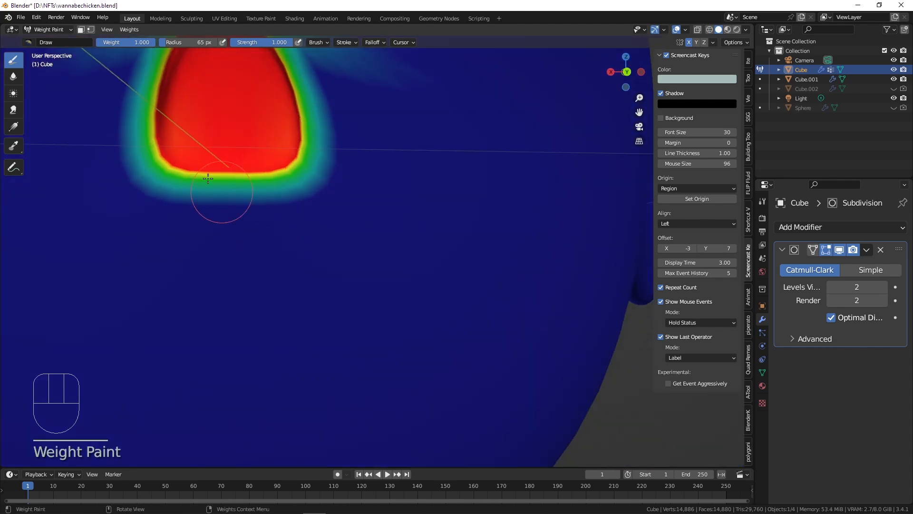
{"action": "left_click_drag", "start_coordinate": [209, 178], "coordinate": [276, 175]}
Try to smooth the weight spill around the beak recess with the Blur brush, and undo the strokes.
{"action": "scroll", "coordinate": [276, 175], "scroll_direction": "down", "scroll_amount": 3}
{"action": "scroll", "coordinate": [291, 150], "scroll_direction": "up", "scroll_amount": 1}
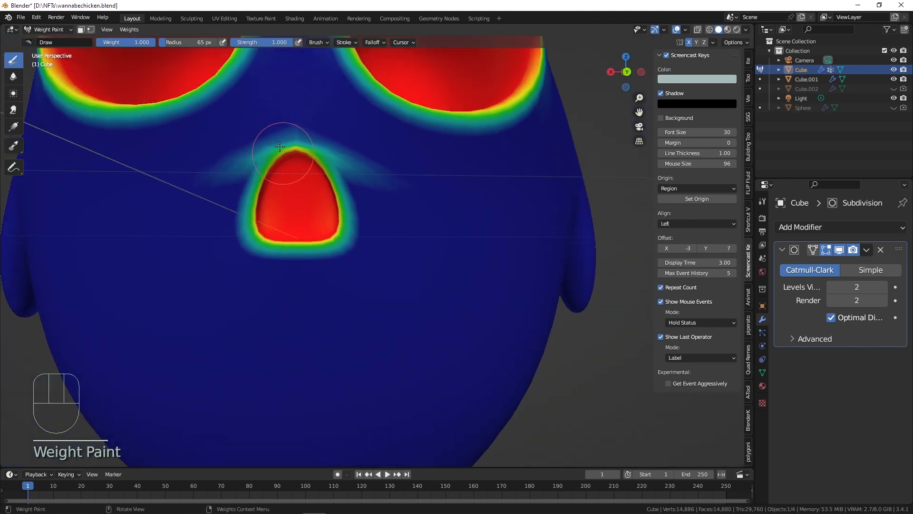
{"action": "scroll", "coordinate": [240, 155], "scroll_direction": "down", "scroll_amount": 2}
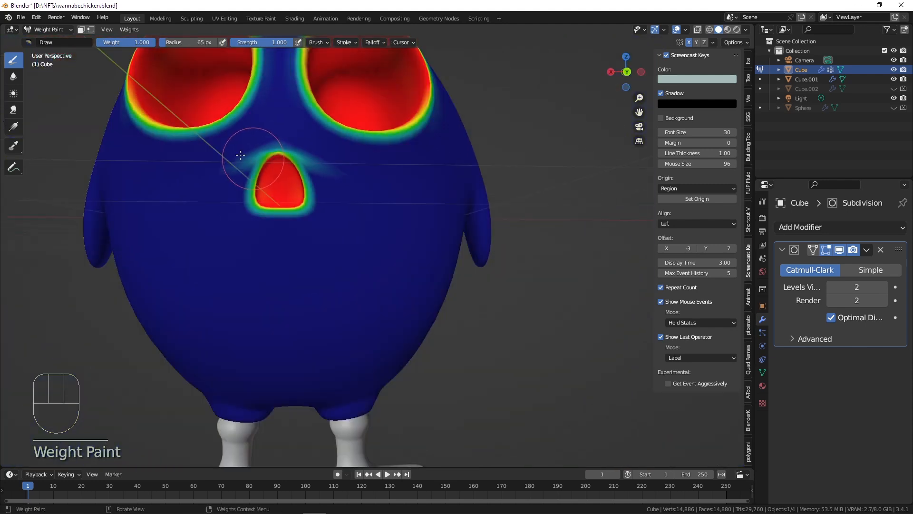
{"action": "left_click", "coordinate": [21, 79]}
{"action": "scroll", "coordinate": [240, 152], "scroll_direction": "up", "scroll_amount": 3}
{"action": "key", "text": "ctrl+z"}
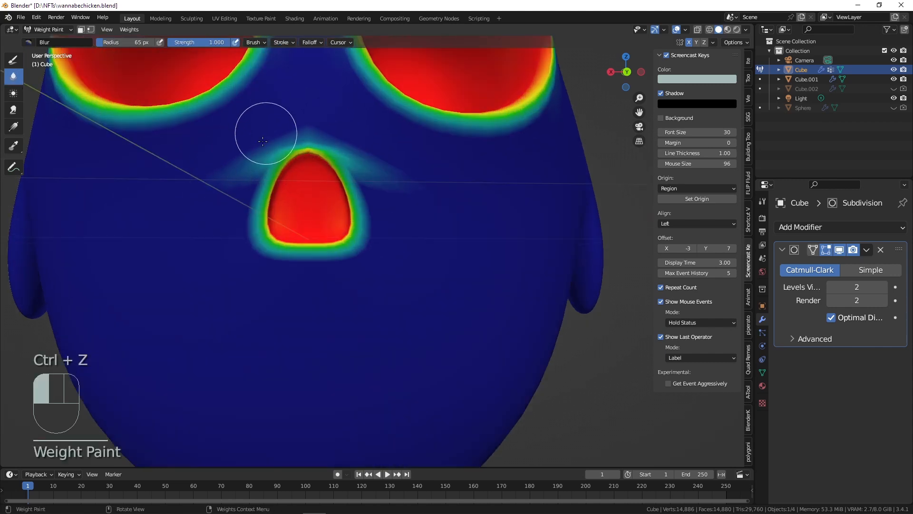
{"action": "key", "text": "ctrl+z"}
{"action": "scroll", "coordinate": [277, 147], "scroll_direction": "down", "scroll_amount": 2}
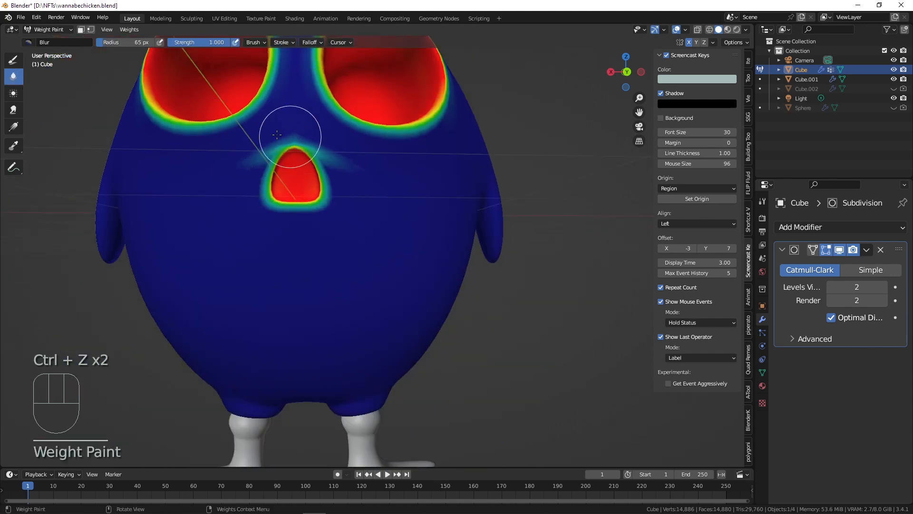
{"action": "scroll", "coordinate": [333, 139], "scroll_direction": "up", "scroll_amount": 4}
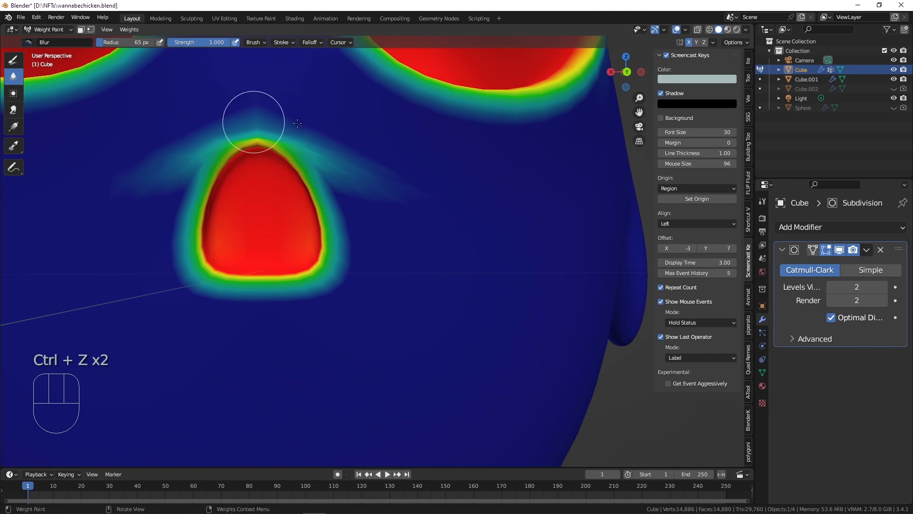
{"action": "scroll", "coordinate": [316, 158], "scroll_direction": "down", "scroll_amount": 3}
{"action": "scroll", "coordinate": [363, 67], "scroll_direction": "down", "scroll_amount": 3}
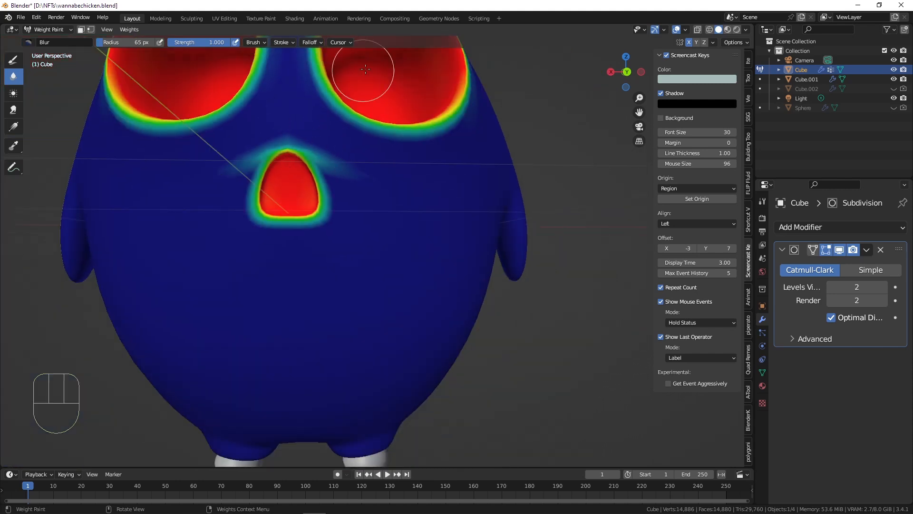
Hide the legs (Cube.001) to expose the leg openings under the body.
{"action": "scroll", "coordinate": [429, 98], "scroll_direction": "down", "scroll_amount": 3}
{"action": "scroll", "coordinate": [370, 268], "scroll_direction": "up", "scroll_amount": 5}
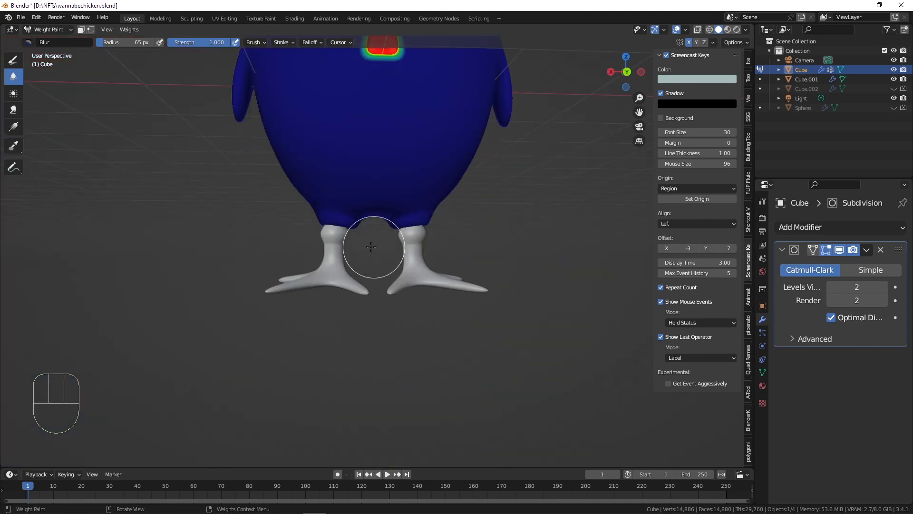
{"action": "left_click", "coordinate": [893, 79]}
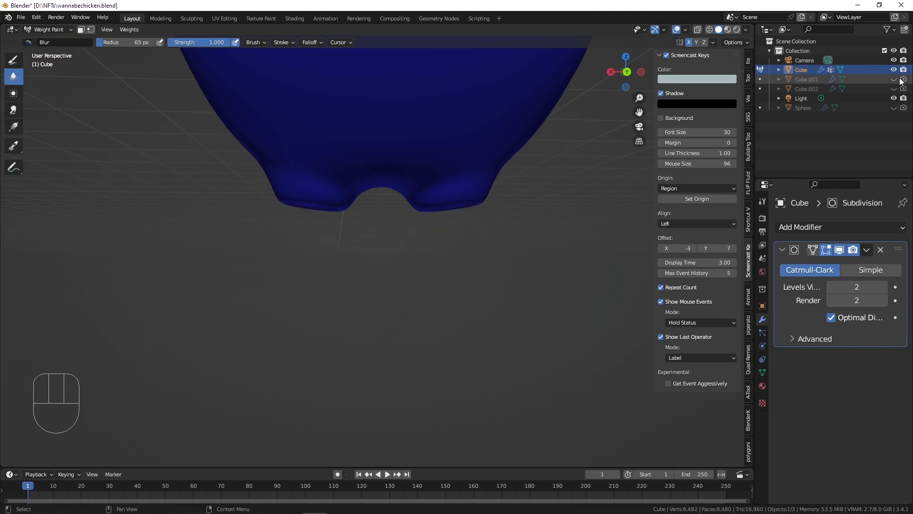
With the Draw brush at a 93 px radius, paint weight 1.0 inside the leg openings under the body.
{"action": "middle_click_drag", "start_coordinate": [444, 180], "coordinate": [263, 79]}
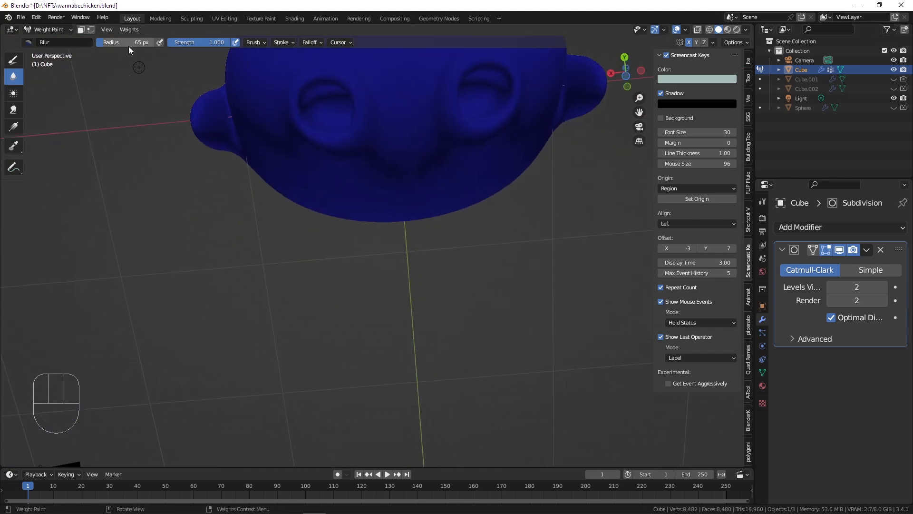
{"action": "left_click", "coordinate": [13, 60]}
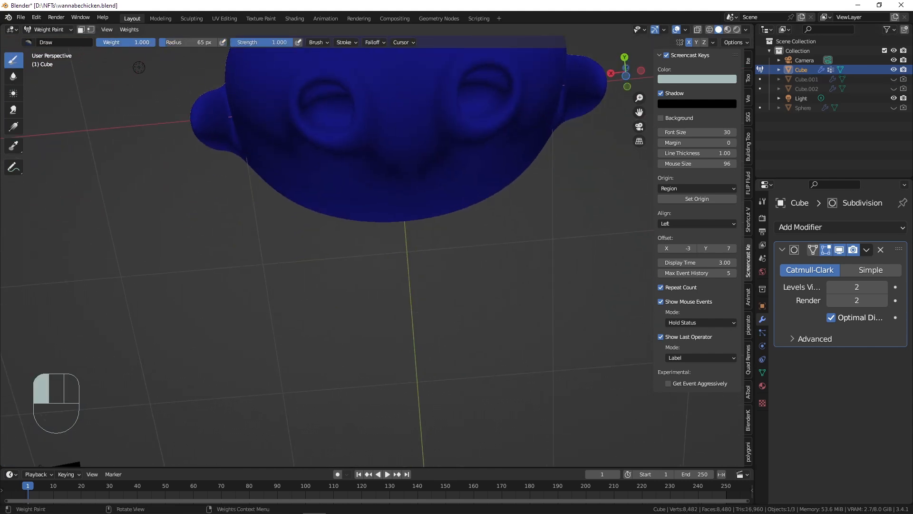
{"action": "left_click", "coordinate": [307, 124]}
{"action": "scroll", "coordinate": [319, 114], "scroll_direction": "up", "scroll_amount": 2}
{"action": "key", "text": "f"}
{"action": "mouse_move", "coordinate": [327, 109]}
{"action": "middle_mouse_down", "text": "shift"}
{"action": "mouse_move", "coordinate": [333, 186]}
{"action": "mouse_move", "coordinate": [338, 157]}
{"action": "middle_mouse_up", "text": "shift"}
{"action": "left_click", "coordinate": [356, 197]}
{"action": "left_click_drag", "start_coordinate": [313, 210], "coordinate": [309, 229]}
{"action": "middle_click_drag", "start_coordinate": [309, 228], "coordinate": [326, 245]}
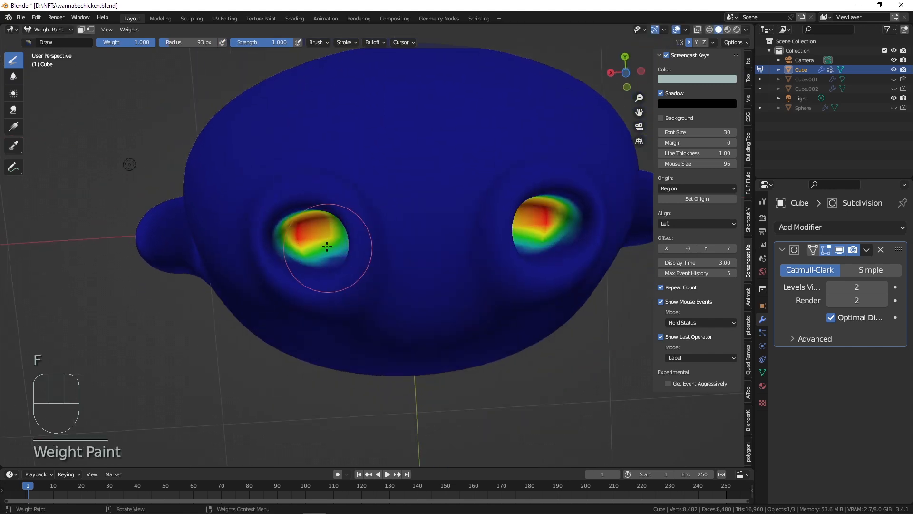
{"action": "left_click_drag", "start_coordinate": [327, 246], "coordinate": [317, 255]}
Extend the weight 1.0 paint over the inner walls and out to the rims of both leg openings.
{"action": "middle_click_drag", "start_coordinate": [315, 252], "coordinate": [291, 210]}
{"action": "mouse_move", "coordinate": [288, 212]}
{"action": "left_mouse_down"}
{"action": "mouse_move", "coordinate": [305, 188]}
{"action": "mouse_move", "coordinate": [284, 212]}
{"action": "left_mouse_up"}
{"action": "middle_click_drag", "start_coordinate": [284, 212], "coordinate": [289, 242]}
{"action": "mouse_move", "coordinate": [289, 242]}
{"action": "left_mouse_down"}
{"action": "mouse_move", "coordinate": [266, 236]}
{"action": "mouse_move", "coordinate": [309, 274]}
{"action": "mouse_move", "coordinate": [346, 204]}
{"action": "mouse_move", "coordinate": [339, 195]}
{"action": "mouse_move", "coordinate": [345, 207]}
{"action": "mouse_move", "coordinate": [333, 264]}
{"action": "mouse_move", "coordinate": [316, 167]}
{"action": "left_mouse_up"}
{"action": "mouse_move", "coordinate": [317, 166]}
{"action": "middle_mouse_down"}
{"action": "mouse_move", "coordinate": [338, 187]}
{"action": "mouse_move", "coordinate": [378, 176]}
{"action": "middle_mouse_up"}
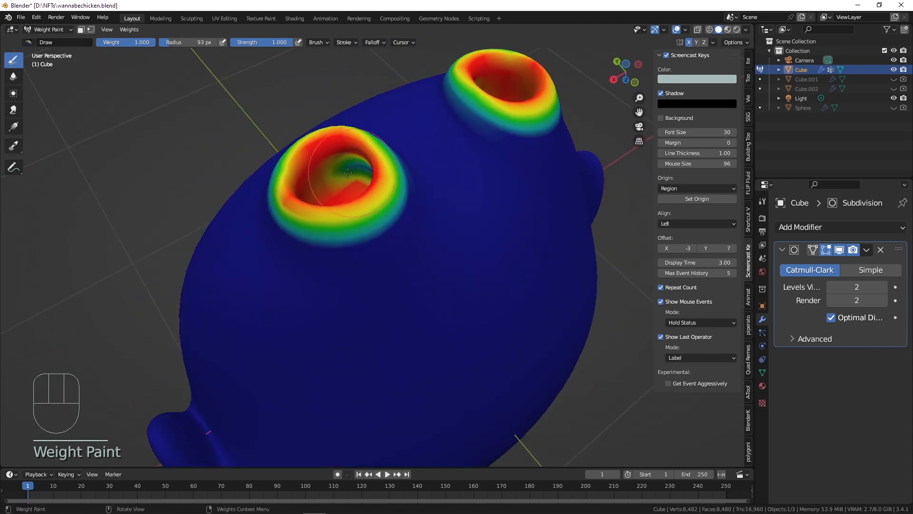
{"action": "left_click_drag", "start_coordinate": [333, 167], "coordinate": [352, 174]}
{"action": "middle_click_drag", "start_coordinate": [351, 174], "coordinate": [411, 167]}
{"action": "left_click_drag", "start_coordinate": [406, 167], "coordinate": [378, 166]}
{"action": "mouse_move", "coordinate": [378, 166]}
{"action": "middle_mouse_down"}
{"action": "mouse_move", "coordinate": [399, 172]}
{"action": "mouse_move", "coordinate": [385, 233]}
{"action": "middle_mouse_up"}
{"action": "left_click_drag", "start_coordinate": [388, 230], "coordinate": [406, 247]}
{"action": "mouse_move", "coordinate": [407, 247]}
{"action": "middle_mouse_down"}
{"action": "mouse_move", "coordinate": [392, 243]}
{"action": "mouse_move", "coordinate": [394, 224]}
{"action": "mouse_move", "coordinate": [367, 214]}
{"action": "middle_mouse_up"}
Reduce the brush radius to 68 px and fill the remaining edge of the leg opening with weight 1.0.
{"action": "key", "text": "f"}
{"action": "left_click", "coordinate": [381, 240]}
{"action": "mouse_move", "coordinate": [380, 228]}
{"action": "left_mouse_down"}
{"action": "mouse_move", "coordinate": [383, 238]}
{"action": "mouse_move", "coordinate": [351, 262]}
{"action": "mouse_move", "coordinate": [333, 250]}
{"action": "mouse_move", "coordinate": [393, 254]}
{"action": "left_mouse_up"}
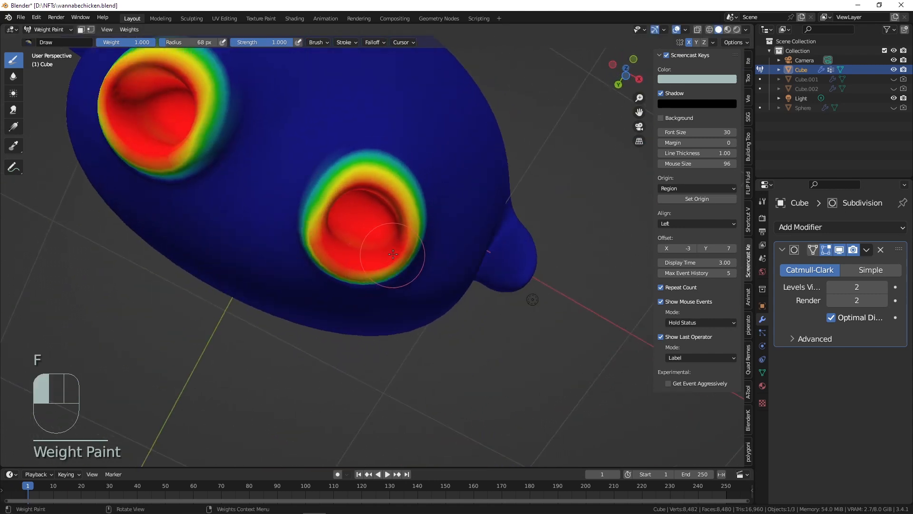
{"action": "mouse_move", "coordinate": [327, 248]}
{"action": "left_mouse_down"}
{"action": "mouse_move", "coordinate": [327, 192]}
{"action": "mouse_move", "coordinate": [386, 193]}
{"action": "mouse_move", "coordinate": [402, 233]}
{"action": "mouse_move", "coordinate": [347, 265]}
{"action": "mouse_move", "coordinate": [399, 255]}
{"action": "left_mouse_up"}
{"action": "mouse_move", "coordinate": [400, 255]}
{"action": "middle_mouse_down"}
{"action": "mouse_move", "coordinate": [304, 176]}
{"action": "mouse_move", "coordinate": [465, 183]}
{"action": "mouse_move", "coordinate": [395, 258]}
{"action": "middle_mouse_up"}
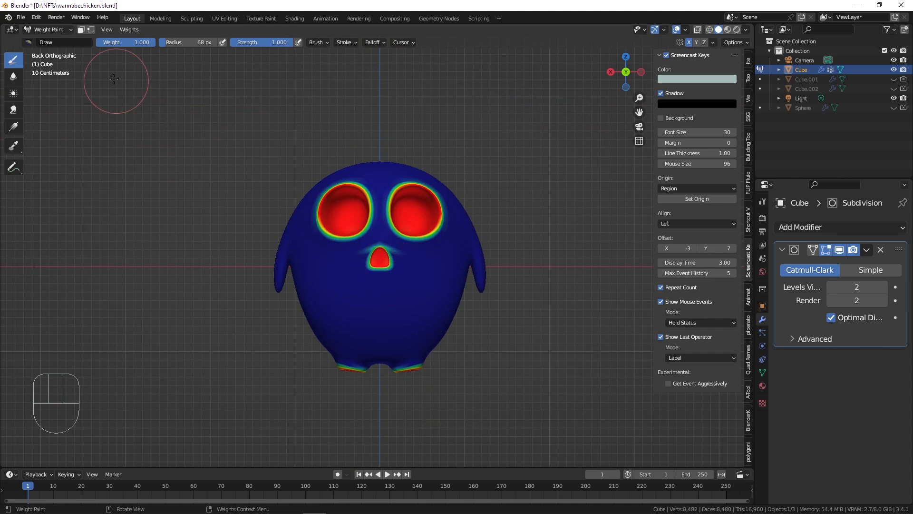
Return to Object Mode and add a Hair particle system to the chicken body.
{"action": "left_click", "coordinate": [47, 31]}
{"action": "left_click", "coordinate": [46, 41]}
{"action": "scroll", "coordinate": [443, 269], "scroll_direction": "up", "scroll_amount": 2}
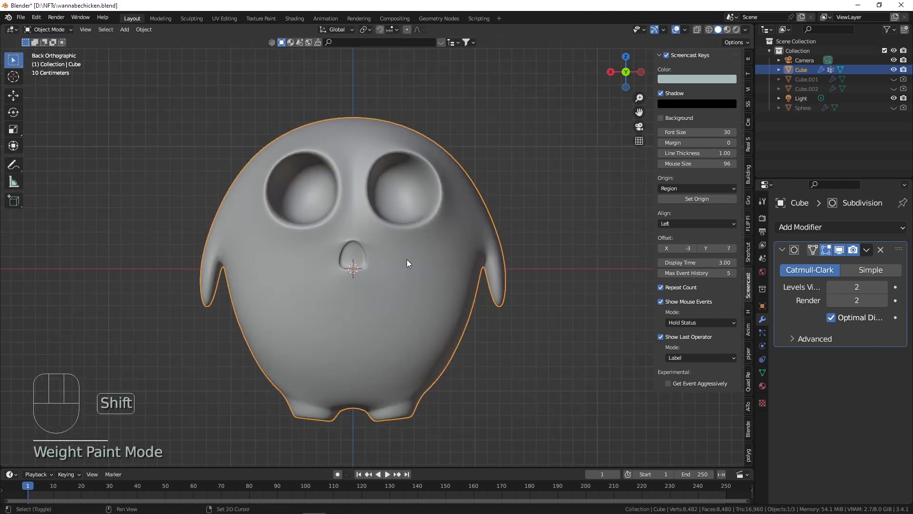
{"action": "middle_click_drag", "start_coordinate": [407, 259], "coordinate": [347, 235], "text": "shift"}
{"action": "left_click", "coordinate": [762, 332]}
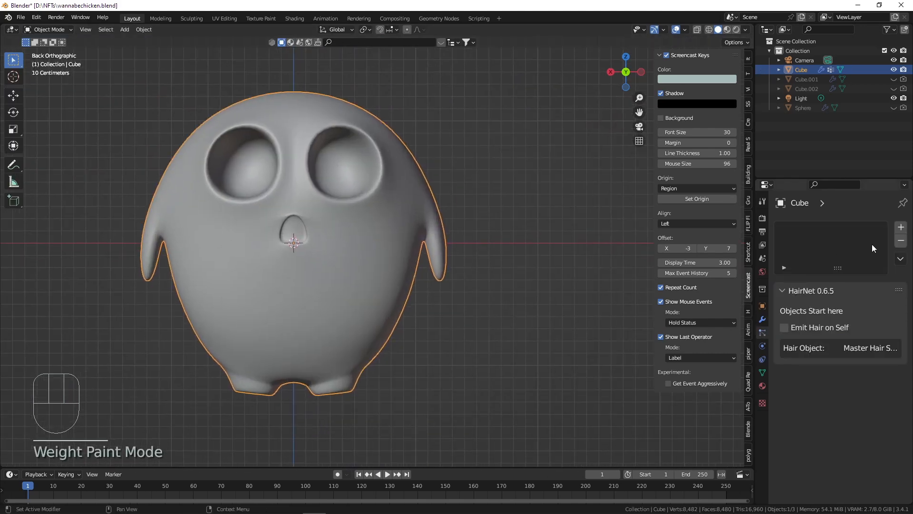
{"action": "left_click", "coordinate": [899, 230]}
{"action": "left_click", "coordinate": [880, 303]}
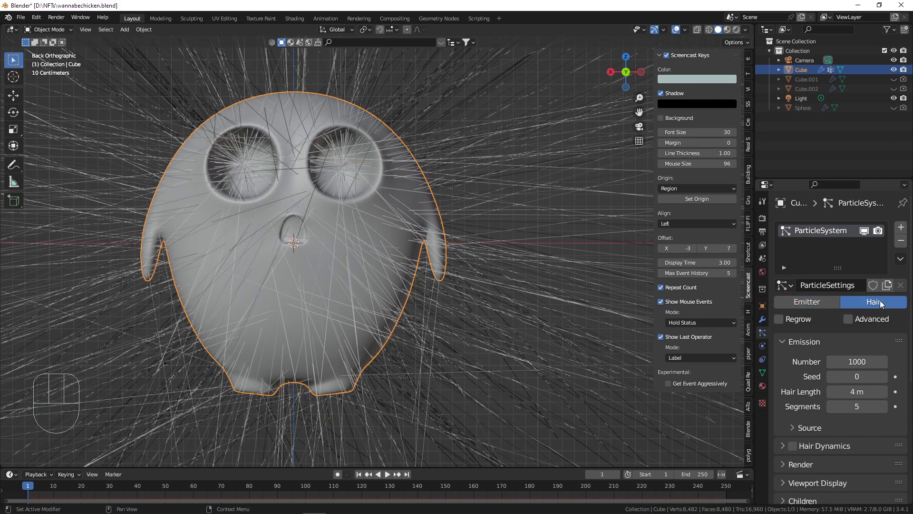
Assign the vertex group Group to the hair's Density and invert its effect.
{"action": "scroll", "coordinate": [859, 336], "scroll_direction": "down", "scroll_amount": 8}
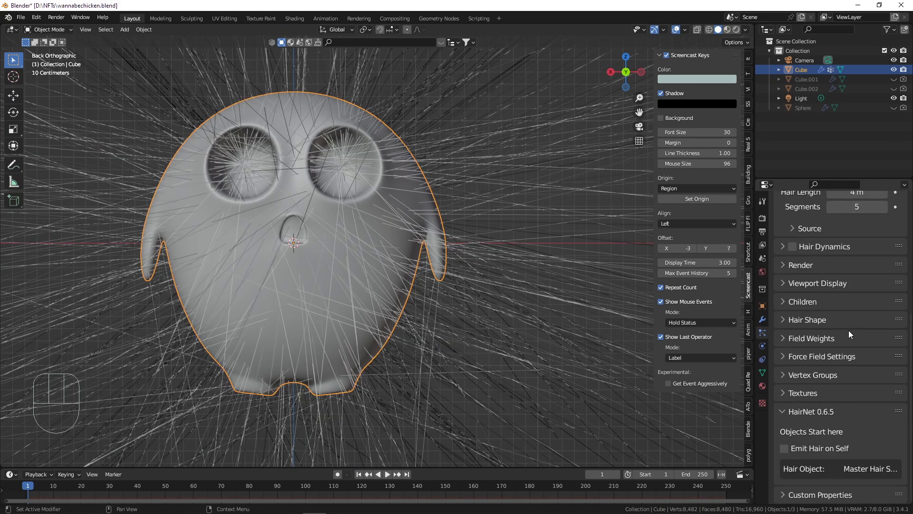
{"action": "left_click", "coordinate": [832, 375]}
{"action": "left_click", "coordinate": [847, 395]}
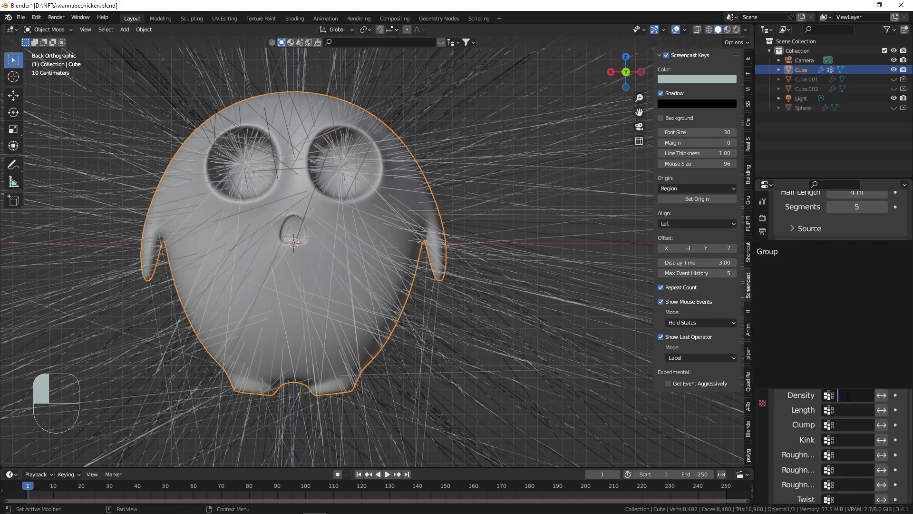
{"action": "left_click", "coordinate": [779, 254]}
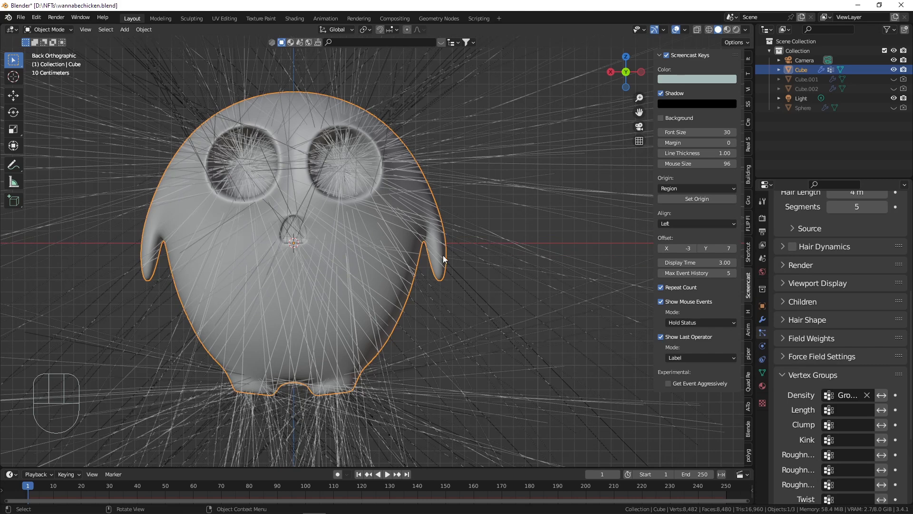
{"action": "left_click", "coordinate": [883, 397]}
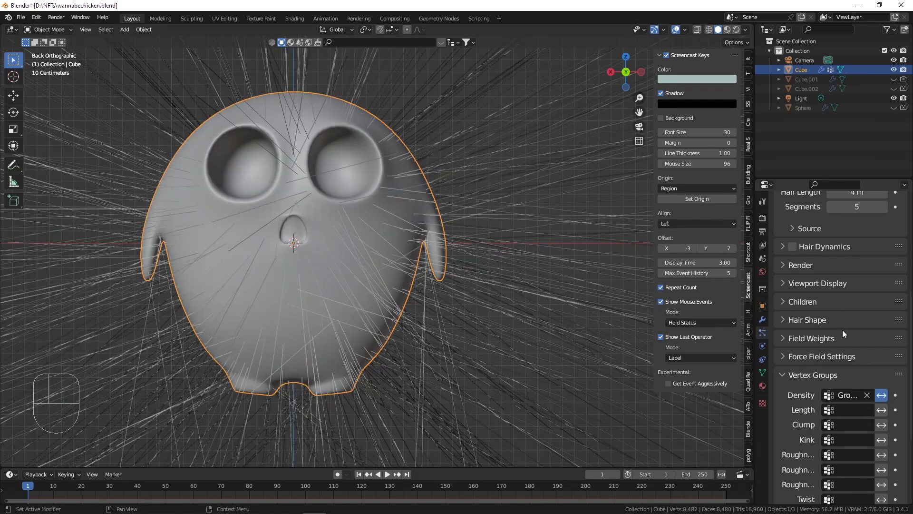
Shorten the Hair Length to 0.23 m.
{"action": "scroll", "coordinate": [843, 333], "scroll_direction": "up", "scroll_amount": 6}
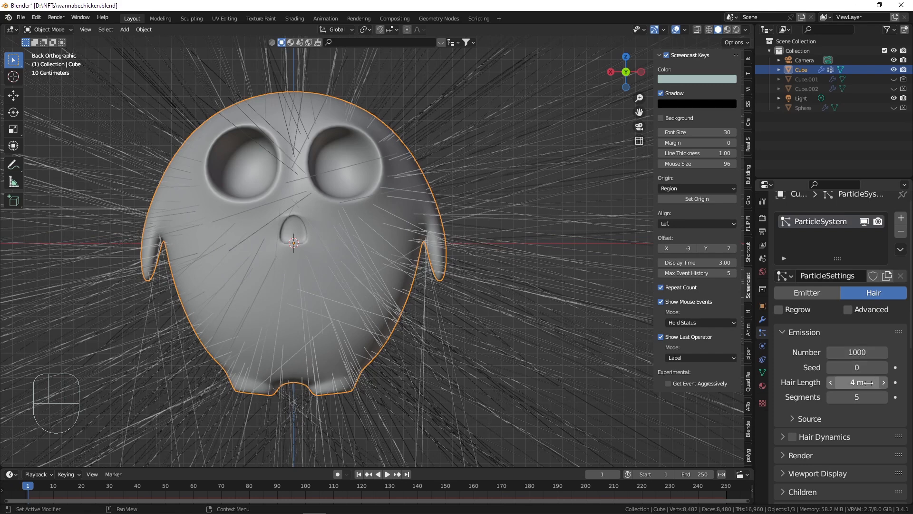
{"action": "left_click_drag", "start_coordinate": [868, 382], "coordinate": [847, 383]}
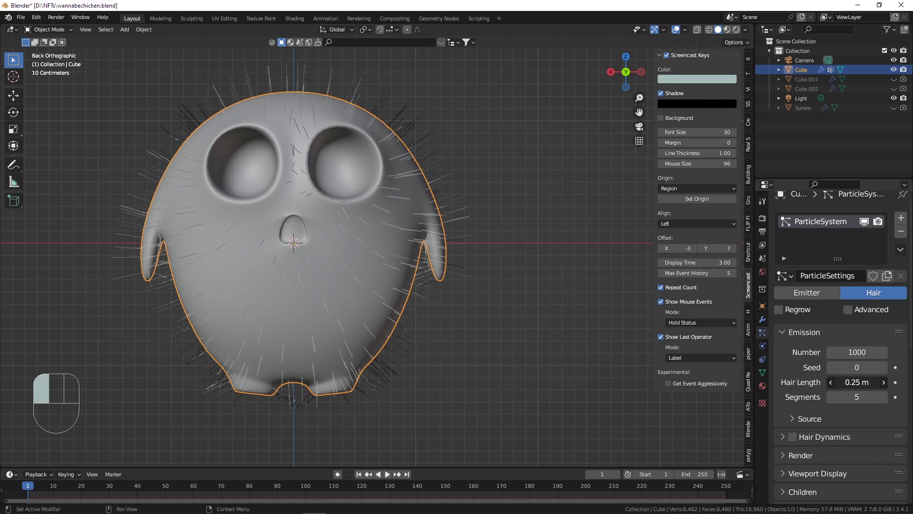
{"action": "left_click_drag", "start_coordinate": [856, 382], "coordinate": [856, 382]}
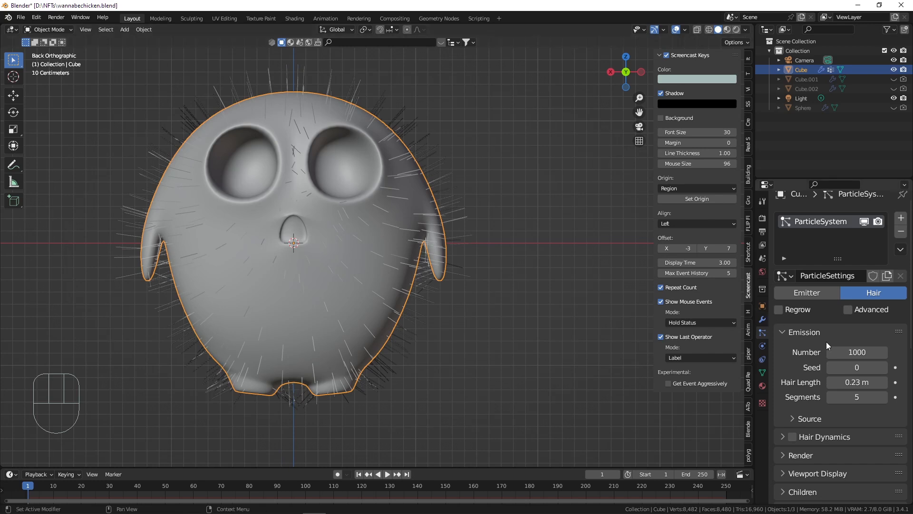
Set the hair Number to 3000 and inspect the coverage around the face.
{"action": "scroll", "coordinate": [808, 328], "scroll_direction": "down", "scroll_amount": 5}
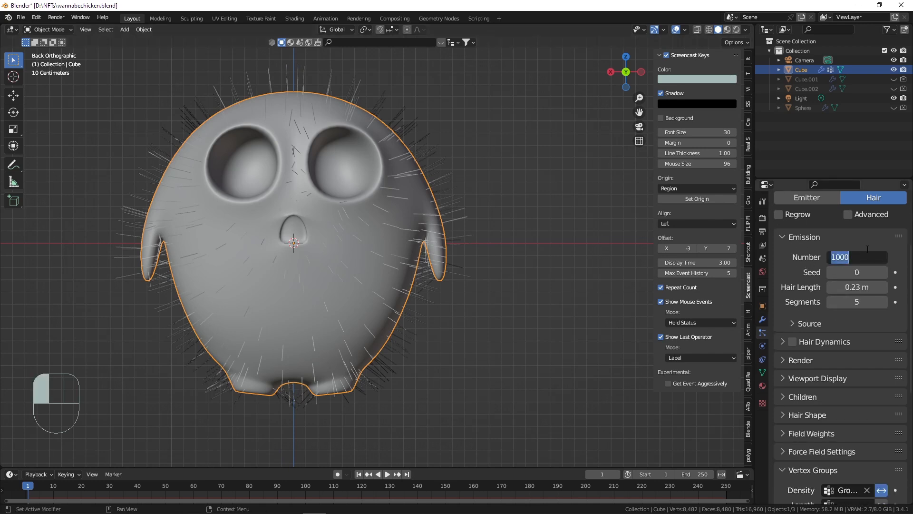
{"action": "type", "text": "0"}
{"action": "key", "text": "Return"}
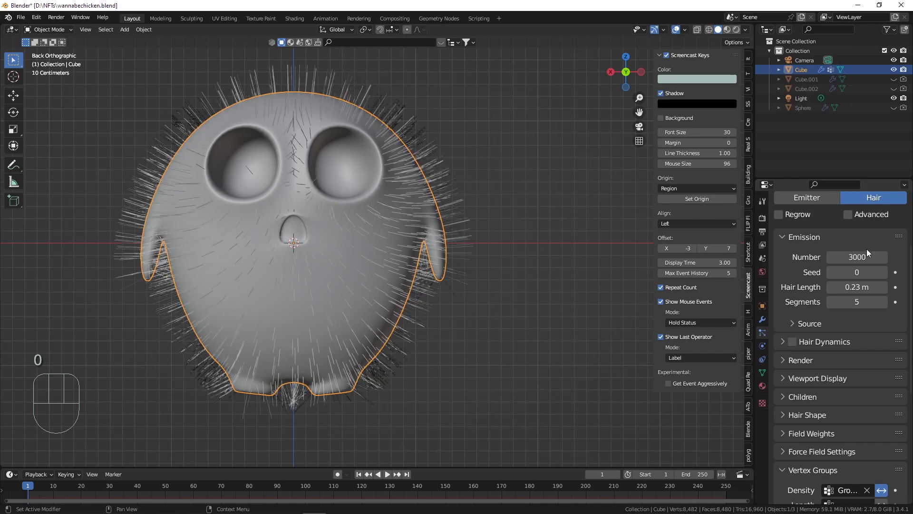
{"action": "middle_click_drag", "start_coordinate": [361, 237], "coordinate": [306, 240]}
{"action": "scroll", "coordinate": [335, 211], "scroll_direction": "up", "scroll_amount": 4}
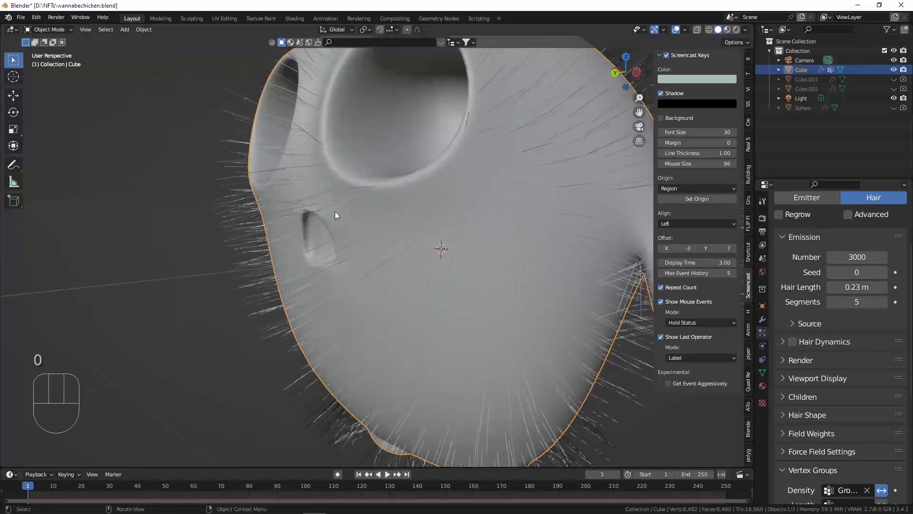
{"action": "mouse_move", "coordinate": [334, 211]}
{"action": "middle_mouse_down"}
{"action": "mouse_move", "coordinate": [361, 208]}
{"action": "mouse_move", "coordinate": [343, 213]}
{"action": "middle_mouse_up"}
{"action": "scroll", "coordinate": [343, 213], "scroll_direction": "up", "scroll_amount": 1, "text": "alt"}
{"action": "scroll", "coordinate": [422, 201], "scroll_direction": "down", "scroll_amount": 6}
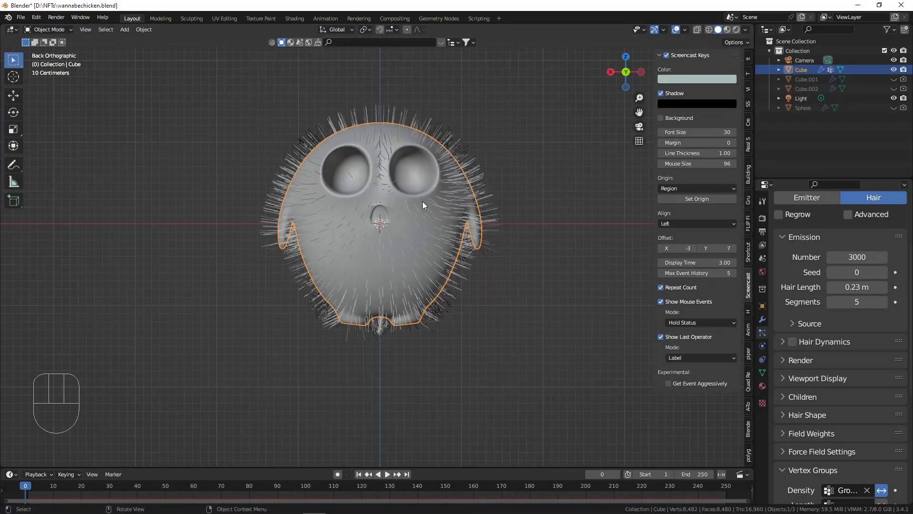
{"action": "scroll", "coordinate": [422, 201], "scroll_direction": "up", "scroll_amount": 2}
Set the hair Number to 2500 and switch the children to Interpolated.
{"action": "left_click", "coordinate": [836, 257]}
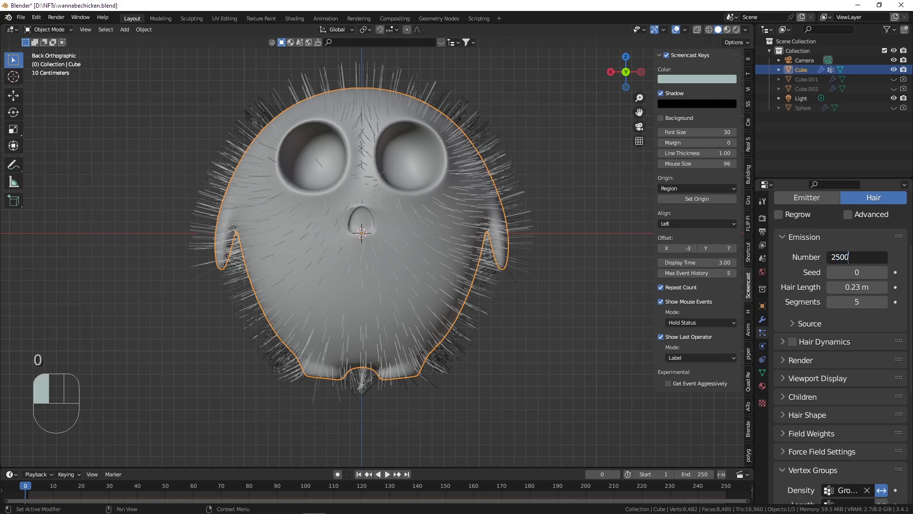
{"action": "type", "text": "2500"}
{"action": "key", "text": "Return"}
{"action": "scroll", "coordinate": [835, 312], "scroll_direction": "down", "scroll_amount": 2}
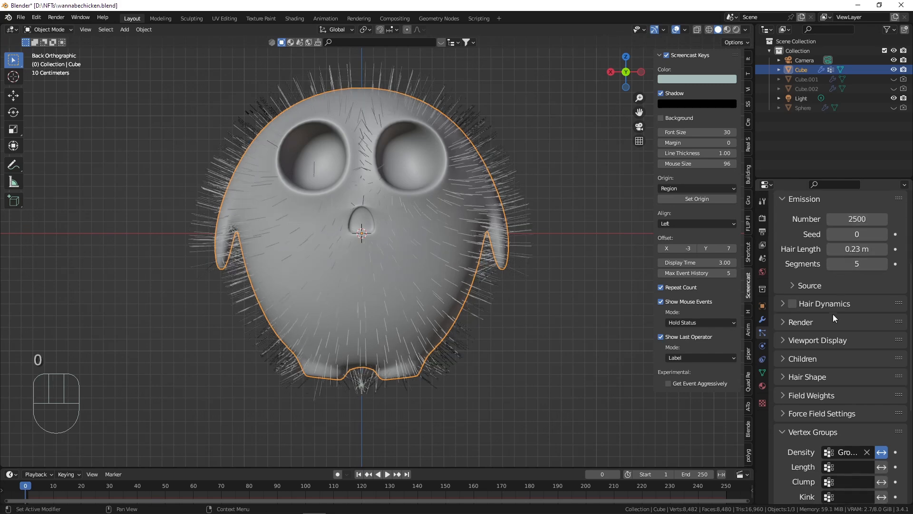
{"action": "left_click", "coordinate": [803, 359]}
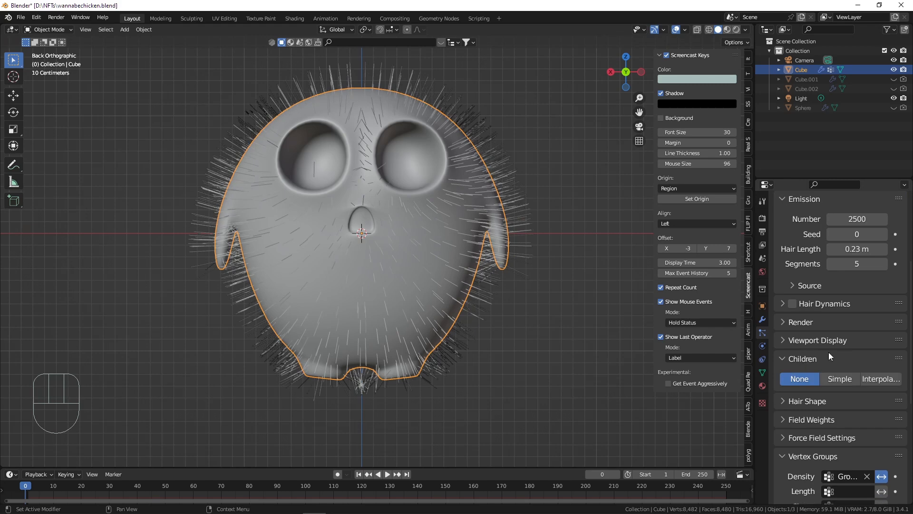
{"action": "left_click", "coordinate": [880, 379]}
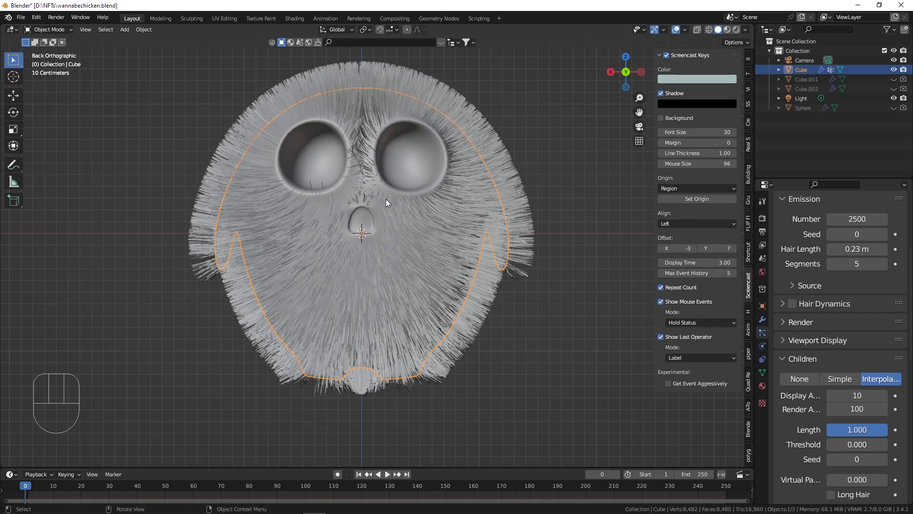
Step the hair emission Seed up to 5 while checking for stray hairs around the eye sockets and beak.
{"action": "scroll", "coordinate": [333, 157], "scroll_direction": "up", "scroll_amount": 3}
{"action": "middle_click_drag", "start_coordinate": [387, 231], "coordinate": [369, 267]}
{"action": "middle_click_drag", "start_coordinate": [304, 167], "coordinate": [293, 183]}
{"action": "scroll", "coordinate": [302, 175], "scroll_direction": "up", "scroll_amount": 5}
{"action": "scroll", "coordinate": [829, 360], "scroll_direction": "up", "scroll_amount": 3}
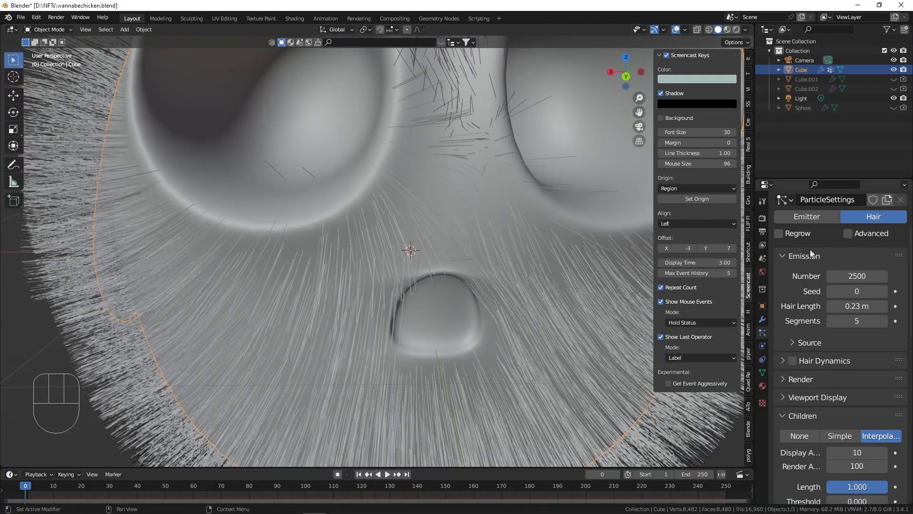
{"action": "left_click", "coordinate": [885, 291]}
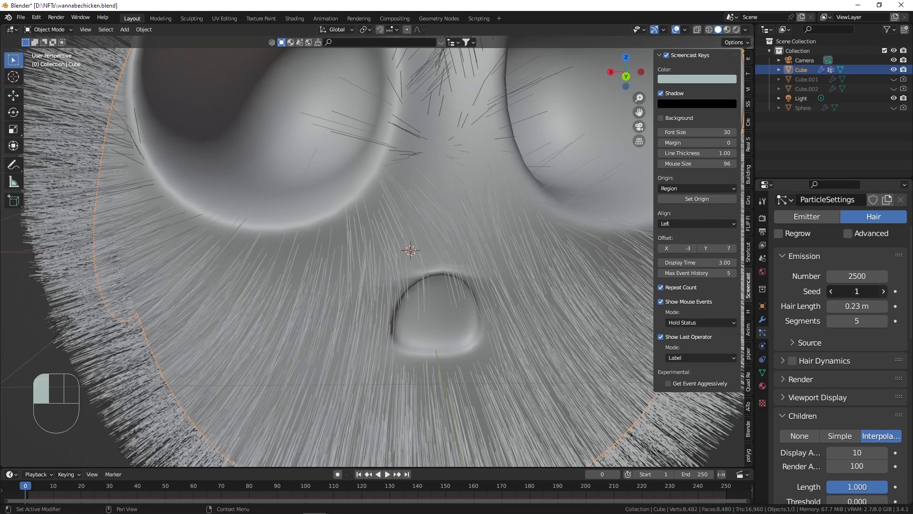
{"action": "left_click", "coordinate": [885, 291]}
{"action": "left_click", "coordinate": [885, 292]}
{"action": "left_click", "coordinate": [885, 291]}
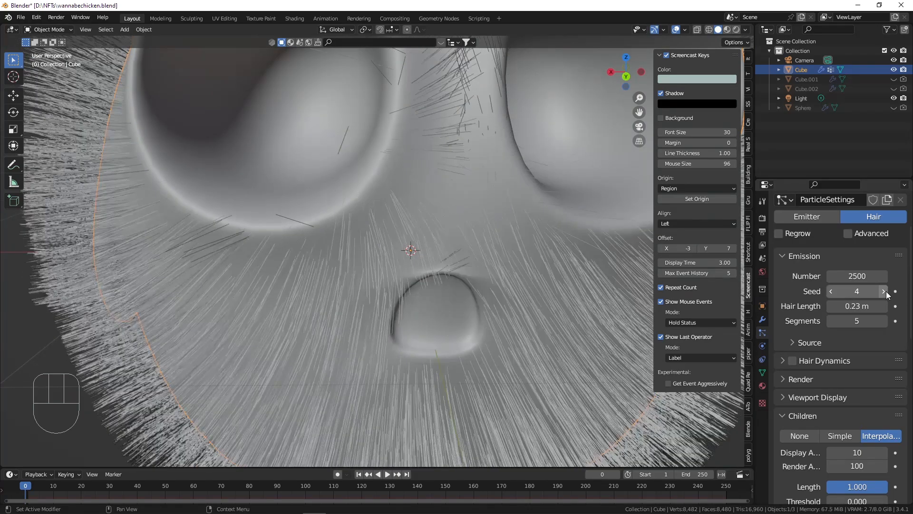
{"action": "middle_click_drag", "start_coordinate": [552, 238], "coordinate": [464, 188]}
{"action": "left_click", "coordinate": [884, 291]}
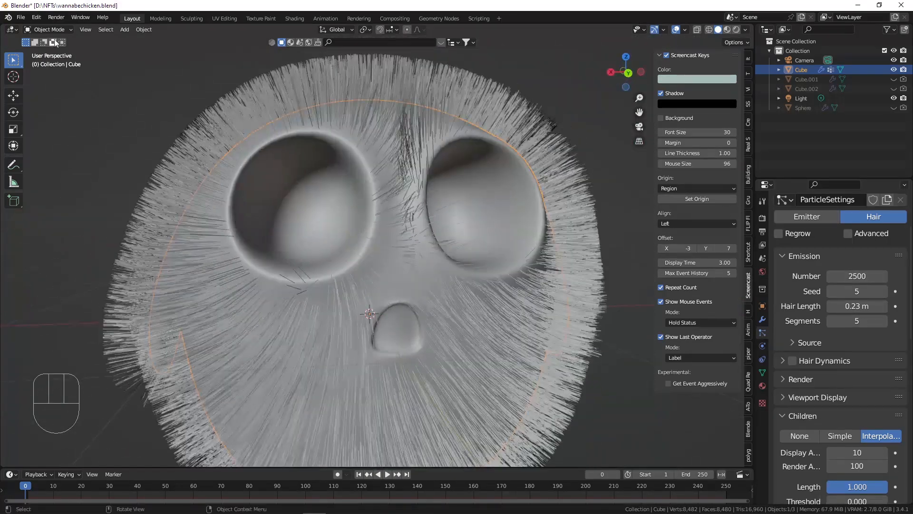
Switch to Weight Paint mode, enlarge the brush radius to 93 px and paint weight 1.0 inside the eye socket.
{"action": "left_click", "coordinate": [50, 29]}
{"action": "left_click", "coordinate": [51, 82]}
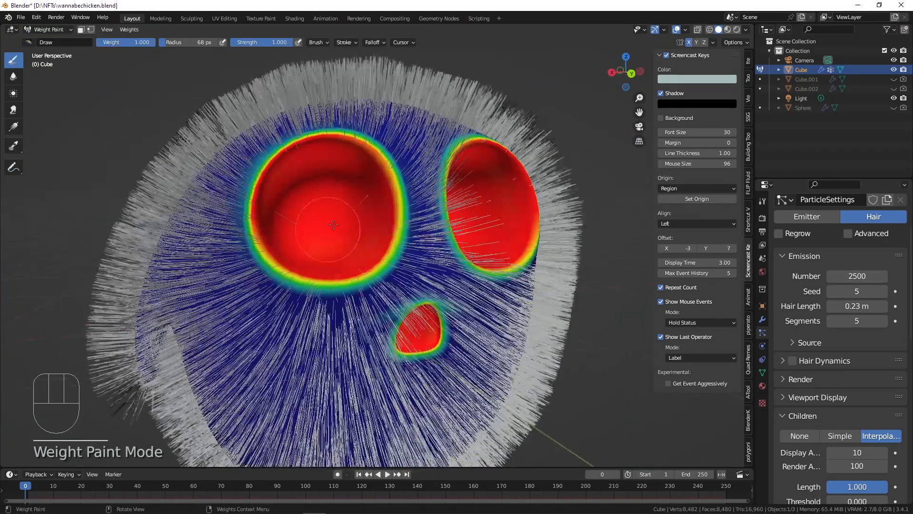
{"action": "key", "text": "f"}
{"action": "left_click", "coordinate": [307, 186]}
{"action": "scroll", "coordinate": [337, 216], "scroll_direction": "up", "scroll_amount": 2}
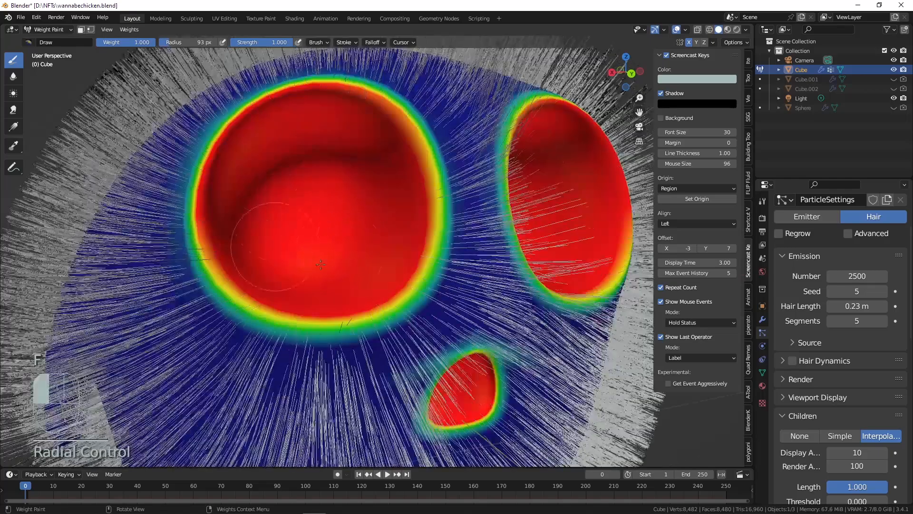
{"action": "mouse_move", "coordinate": [337, 197]}
{"action": "left_mouse_down"}
{"action": "mouse_move", "coordinate": [360, 157]}
{"action": "mouse_move", "coordinate": [347, 206]}
{"action": "left_mouse_up"}
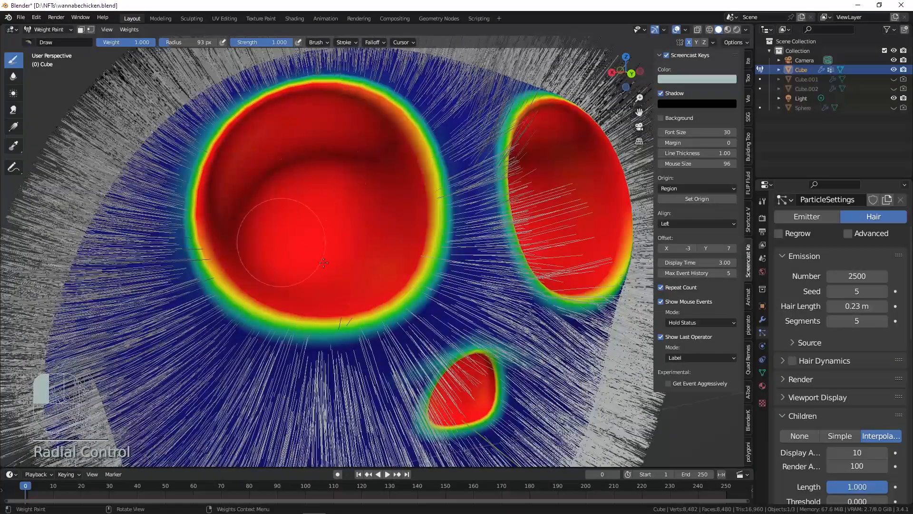
Paint weight 1.0 around the eye socket rims to widen the hair-free area.
{"action": "middle_click_drag", "start_coordinate": [298, 216], "coordinate": [484, 232]}
{"action": "mouse_move", "coordinate": [484, 230]}
{"action": "left_mouse_down"}
{"action": "mouse_move", "coordinate": [451, 247]}
{"action": "mouse_move", "coordinate": [469, 221]}
{"action": "mouse_move", "coordinate": [445, 233]}
{"action": "mouse_move", "coordinate": [495, 219]}
{"action": "mouse_move", "coordinate": [499, 204]}
{"action": "mouse_move", "coordinate": [490, 224]}
{"action": "mouse_move", "coordinate": [521, 280]}
{"action": "mouse_move", "coordinate": [473, 275]}
{"action": "mouse_move", "coordinate": [452, 304]}
{"action": "mouse_move", "coordinate": [377, 336]}
{"action": "mouse_move", "coordinate": [424, 324]}
{"action": "left_mouse_up"}
{"action": "middle_click_drag", "start_coordinate": [424, 324], "coordinate": [311, 260]}
{"action": "mouse_move", "coordinate": [311, 261]}
{"action": "left_mouse_down"}
{"action": "mouse_move", "coordinate": [340, 243]}
{"action": "mouse_move", "coordinate": [305, 229]}
{"action": "mouse_move", "coordinate": [336, 269]}
{"action": "mouse_move", "coordinate": [275, 196]}
{"action": "left_mouse_up"}
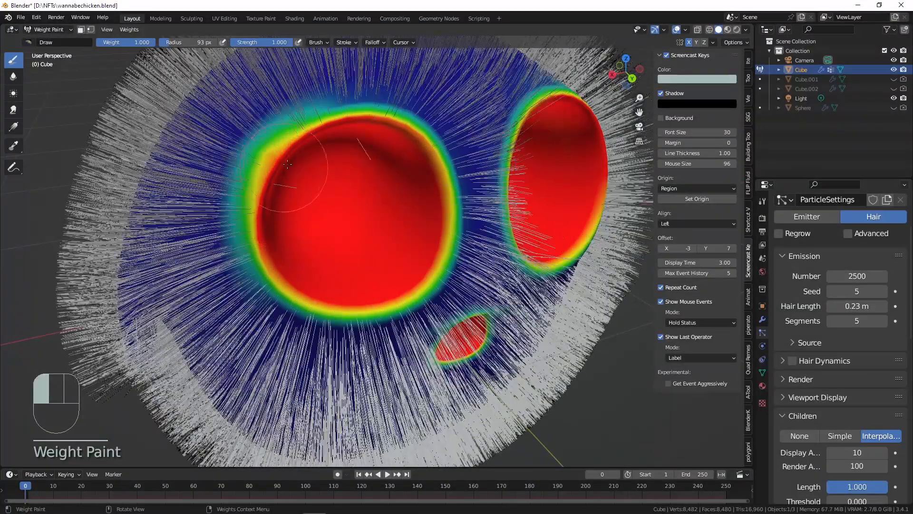
{"action": "mouse_move", "coordinate": [320, 133]}
{"action": "left_mouse_down"}
{"action": "mouse_move", "coordinate": [359, 124]}
{"action": "mouse_move", "coordinate": [424, 173]}
{"action": "mouse_move", "coordinate": [430, 228]}
{"action": "mouse_move", "coordinate": [387, 286]}
{"action": "left_mouse_up"}
Paint weight 1.0 along the inner and lower edges of both eye sockets and over the stray hairs inside them.
{"action": "middle_click_drag", "start_coordinate": [320, 274], "coordinate": [476, 248]}
{"action": "left_click_drag", "start_coordinate": [479, 249], "coordinate": [394, 232]}
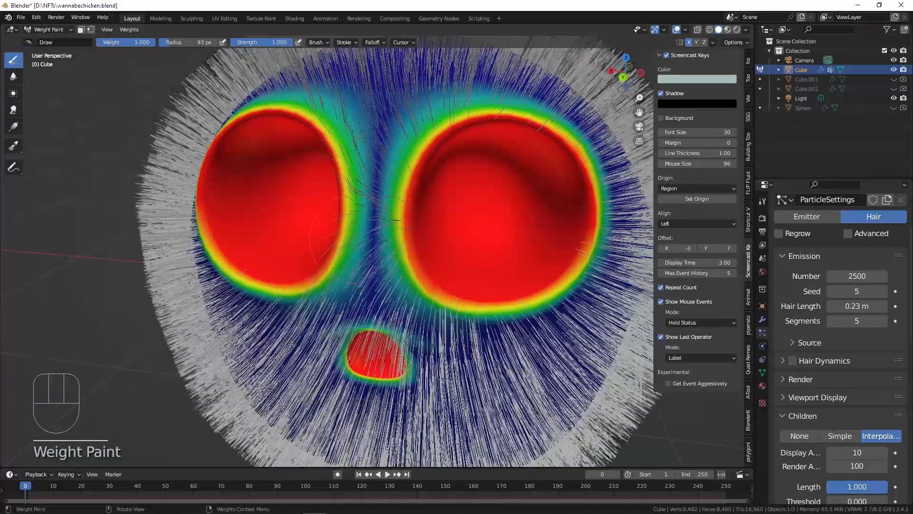
{"action": "mouse_move", "coordinate": [426, 267]}
{"action": "left_mouse_down"}
{"action": "mouse_move", "coordinate": [424, 285]}
{"action": "mouse_move", "coordinate": [490, 297]}
{"action": "left_mouse_up"}
{"action": "middle_click_drag", "start_coordinate": [485, 281], "coordinate": [508, 273]}
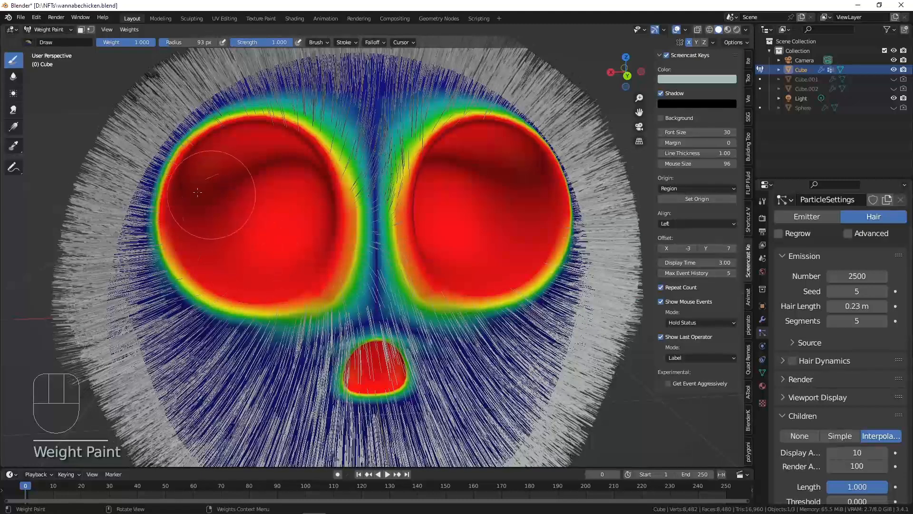
{"action": "mouse_move", "coordinate": [196, 191]}
{"action": "left_mouse_down"}
{"action": "mouse_move", "coordinate": [212, 155]}
{"action": "mouse_move", "coordinate": [229, 161]}
{"action": "left_mouse_up"}
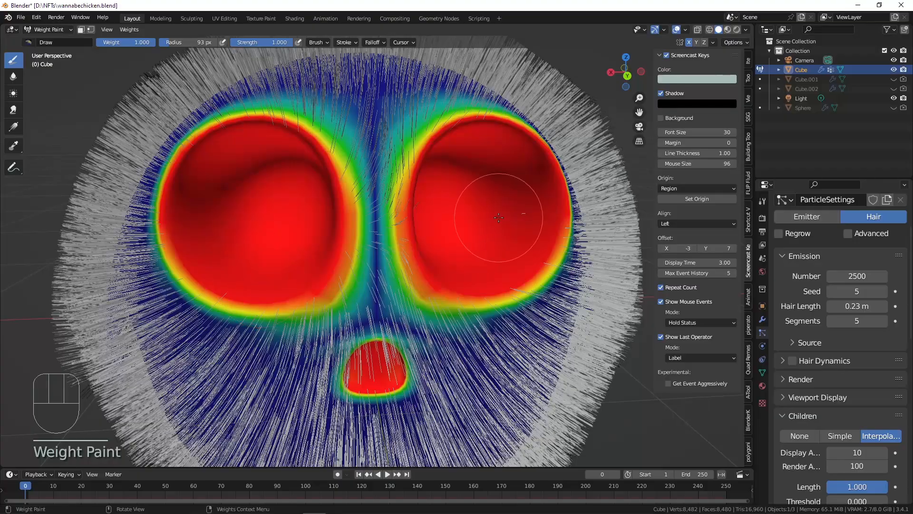
{"action": "left_click_drag", "start_coordinate": [500, 217], "coordinate": [520, 216]}
Align to the back orthographic view and return the body to Object Mode.
{"action": "middle_click_drag", "start_coordinate": [512, 230], "coordinate": [457, 223], "text": "alt"}
{"action": "middle_click_drag", "start_coordinate": [381, 209], "coordinate": [418, 205], "text": "alt"}
{"action": "scroll", "coordinate": [419, 204], "scroll_direction": "down", "scroll_amount": 3}
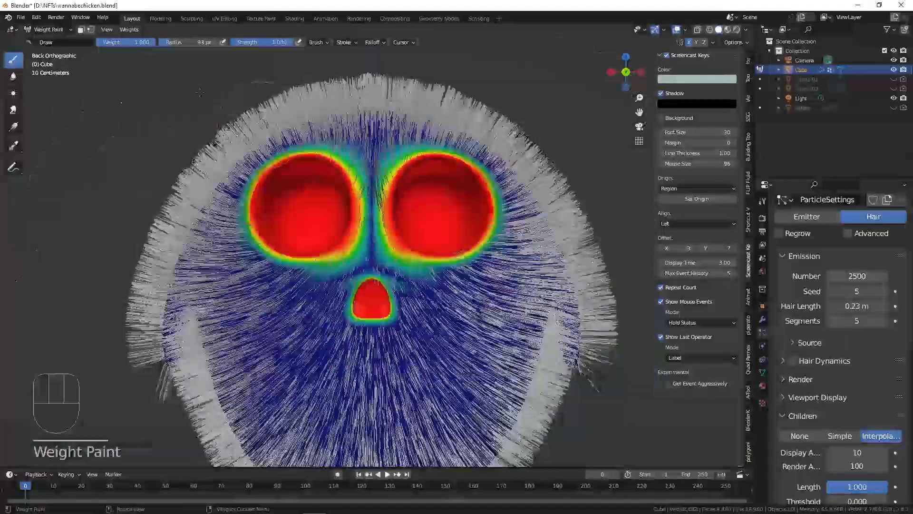
{"action": "left_click", "coordinate": [56, 30]}
{"action": "left_click", "coordinate": [62, 45]}
{"action": "middle_click_drag", "start_coordinate": [330, 168], "coordinate": [320, 136], "text": "shift"}
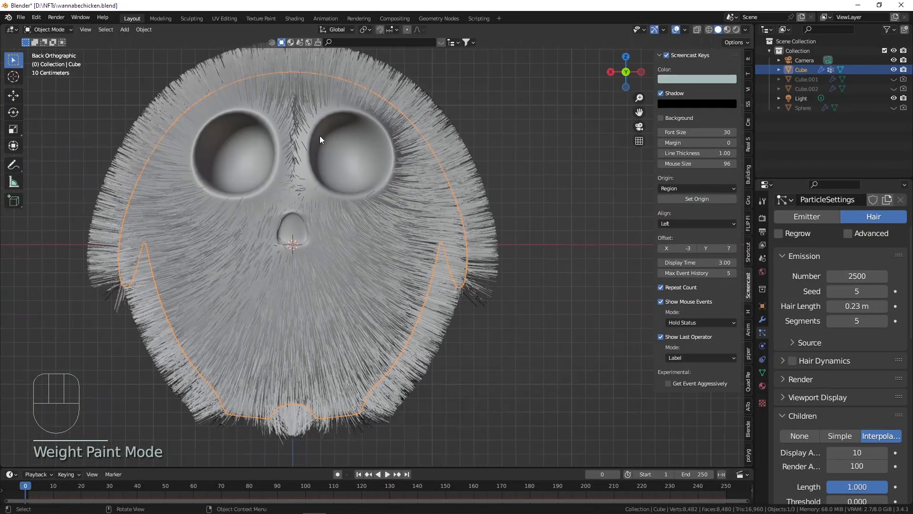
{"action": "scroll", "coordinate": [365, 152], "scroll_direction": "down", "scroll_amount": 2}
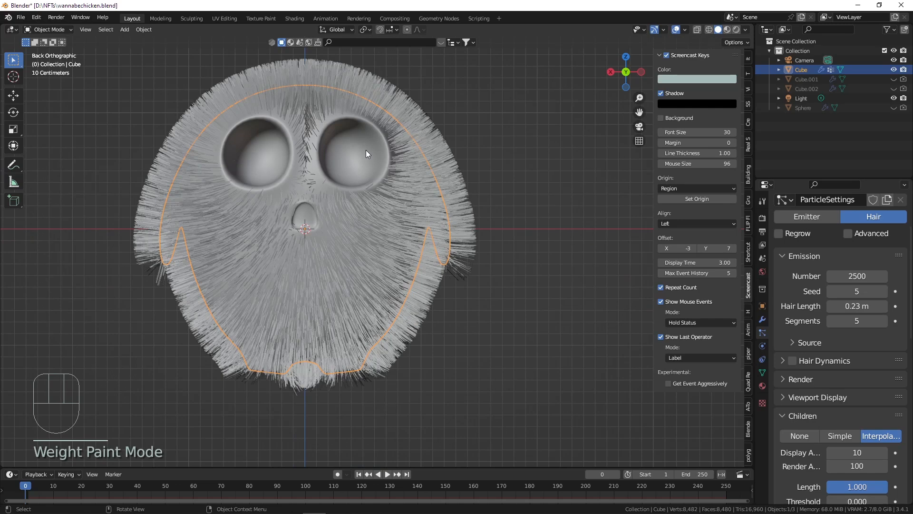
Switch the chicken body to Particle Edit mode and enlarge the Comb brush radius to 224 px.
{"action": "middle_click_drag", "start_coordinate": [328, 171], "coordinate": [332, 134], "text": "shift"}
{"action": "scroll", "coordinate": [813, 340], "scroll_direction": "down", "scroll_amount": 5}
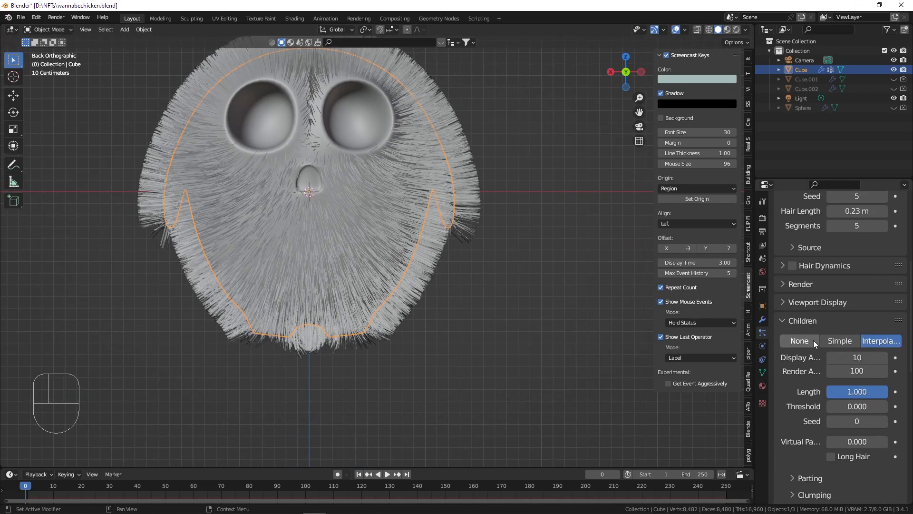
{"action": "scroll", "coordinate": [814, 340], "scroll_direction": "down", "scroll_amount": 4}
{"action": "middle_click_drag", "start_coordinate": [431, 257], "coordinate": [418, 312], "text": "shift"}
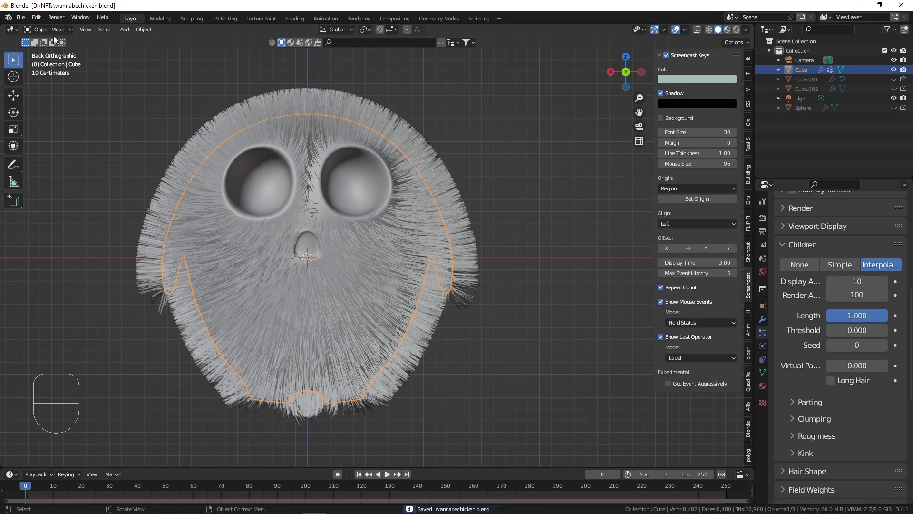
{"action": "left_click_drag", "start_coordinate": [56, 30], "coordinate": [56, 103]}
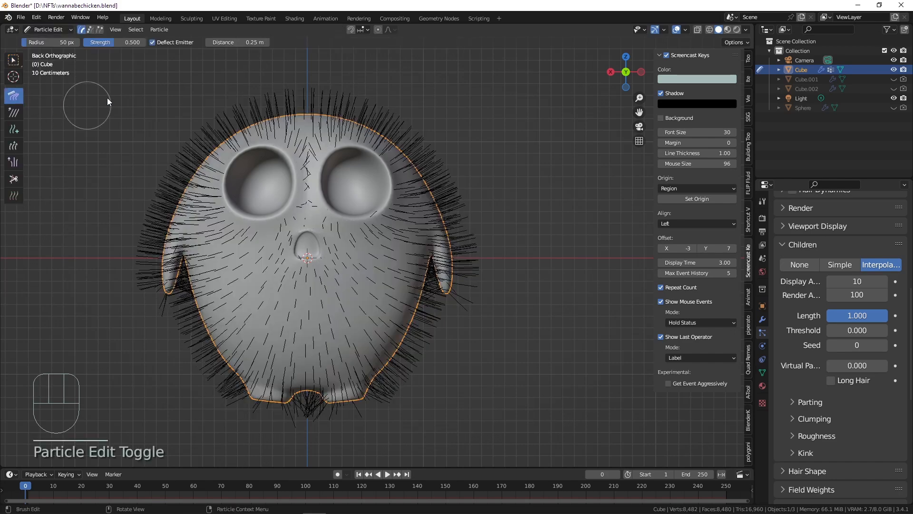
{"action": "key", "text": "f"}
{"action": "key", "text": "f"}
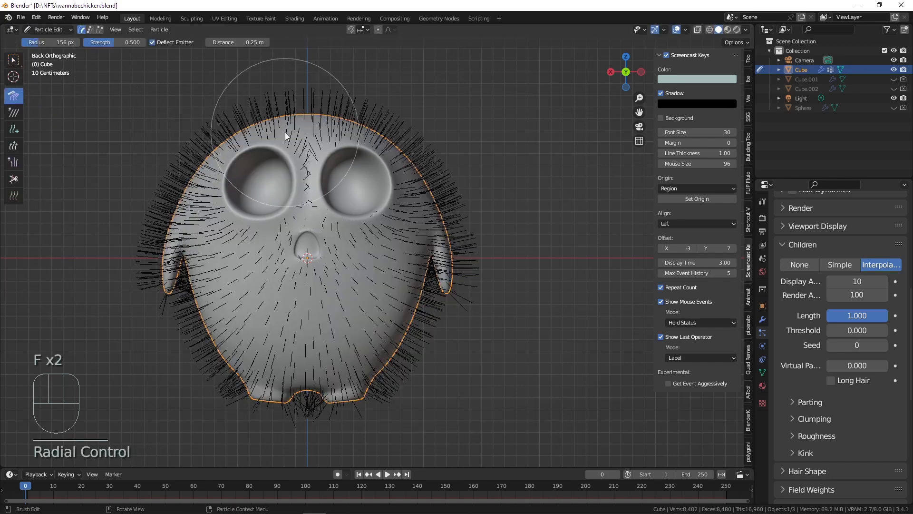
{"action": "key", "text": "f"}
{"action": "scroll", "coordinate": [362, 152], "scroll_direction": "down", "scroll_amount": 3}
{"action": "middle_click_drag", "start_coordinate": [298, 134], "coordinate": [273, 120], "text": "shift"}
{"action": "scroll", "coordinate": [308, 193], "scroll_direction": "up", "scroll_amount": 1}
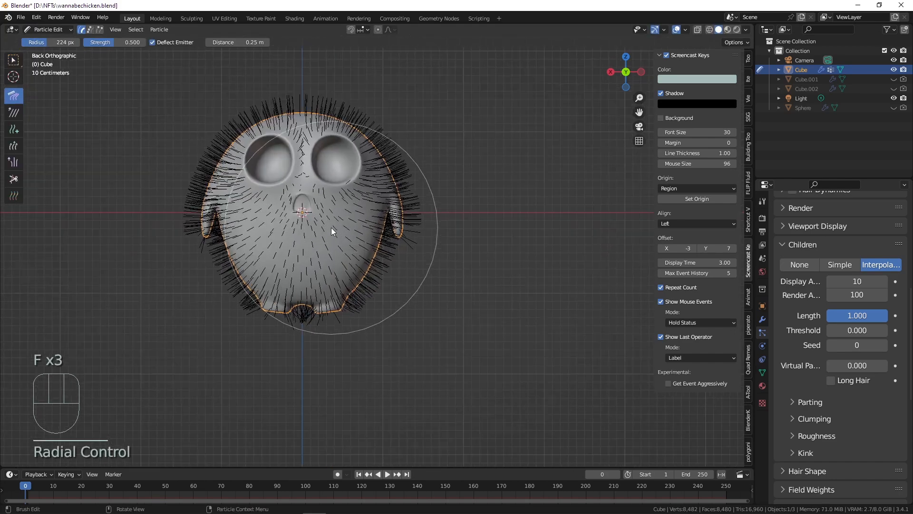
{"action": "middle_click_drag", "start_coordinate": [292, 165], "coordinate": [293, 190], "text": "shift"}
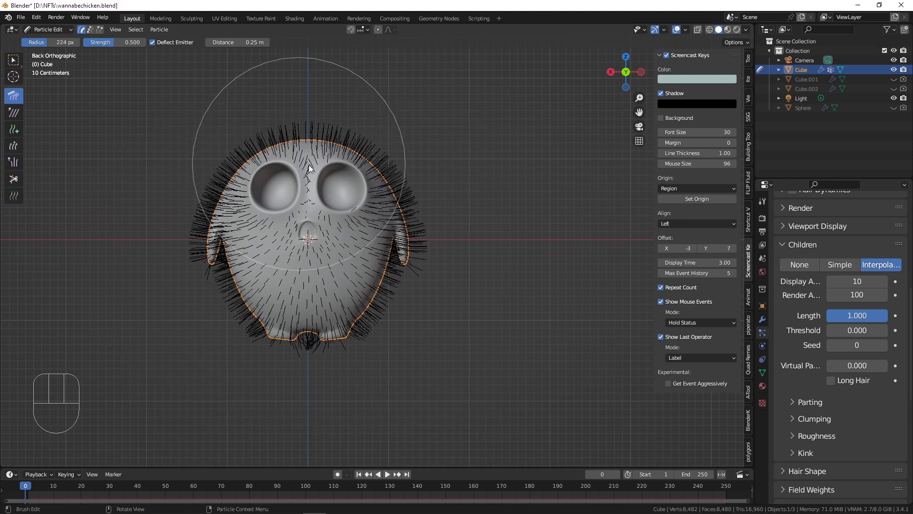
Turn on X-ray and reduce the Comb brush radius to 188 px.
{"action": "key", "text": "alt+z"}
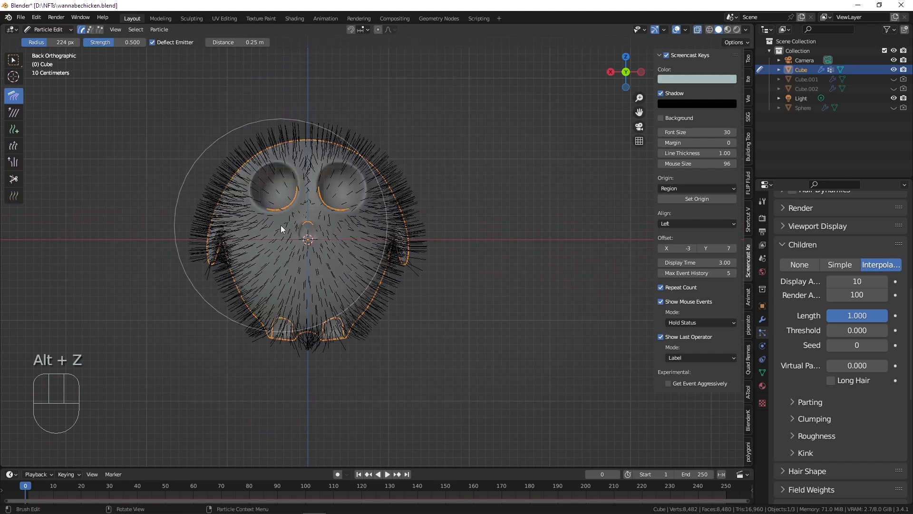
{"action": "scroll", "coordinate": [280, 231], "scroll_direction": "up", "scroll_amount": 2}
{"action": "key", "text": "f"}
{"action": "left_click", "coordinate": [285, 172]}
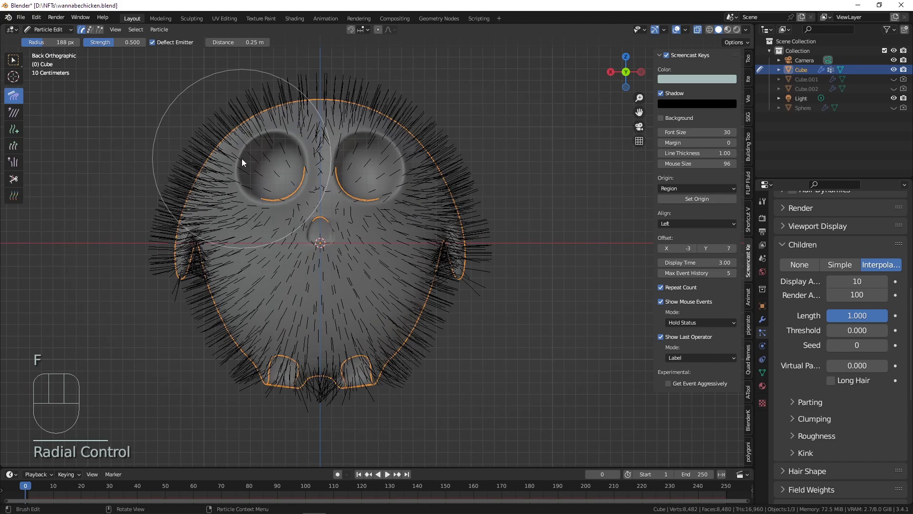
Try combing the body hair downward with X-ray turned off and undo the strokes.
{"action": "scroll", "coordinate": [242, 159], "scroll_direction": "down", "scroll_amount": 1}
{"action": "key", "text": "alt+z"}
{"action": "mouse_move", "coordinate": [272, 165]}
{"action": "left_mouse_down"}
{"action": "mouse_move", "coordinate": [259, 207]}
{"action": "mouse_move", "coordinate": [275, 73]}
{"action": "mouse_move", "coordinate": [360, 321]}
{"action": "mouse_move", "coordinate": [307, 290]}
{"action": "left_mouse_up"}
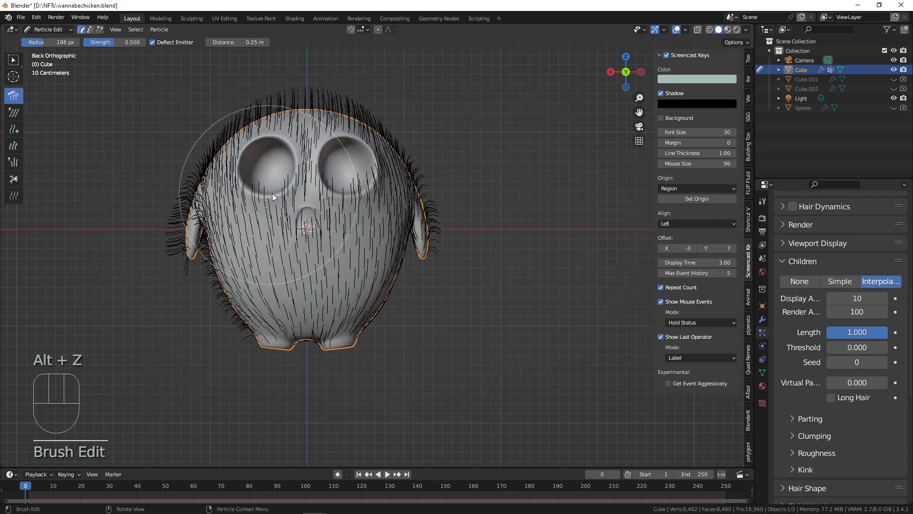
{"action": "middle_click_drag", "start_coordinate": [273, 193], "coordinate": [87, 191]}
{"action": "middle_click_drag", "start_coordinate": [176, 209], "coordinate": [244, 200], "text": "alt"}
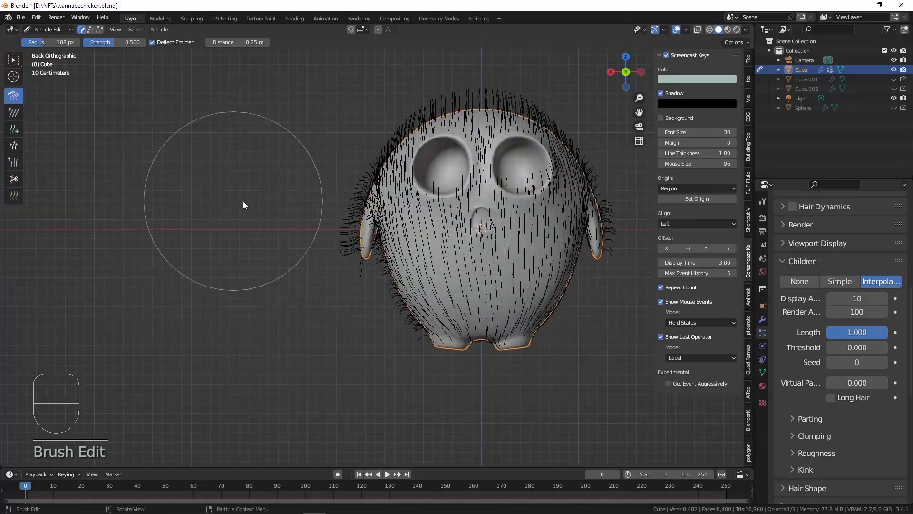
{"action": "key", "text": "ctrl+z"}
{"action": "key", "text": "ctrl+z"}
{"action": "key", "text": "ctrl+z"}
{"action": "middle_click_drag", "start_coordinate": [474, 185], "coordinate": [365, 206], "text": "shift"}
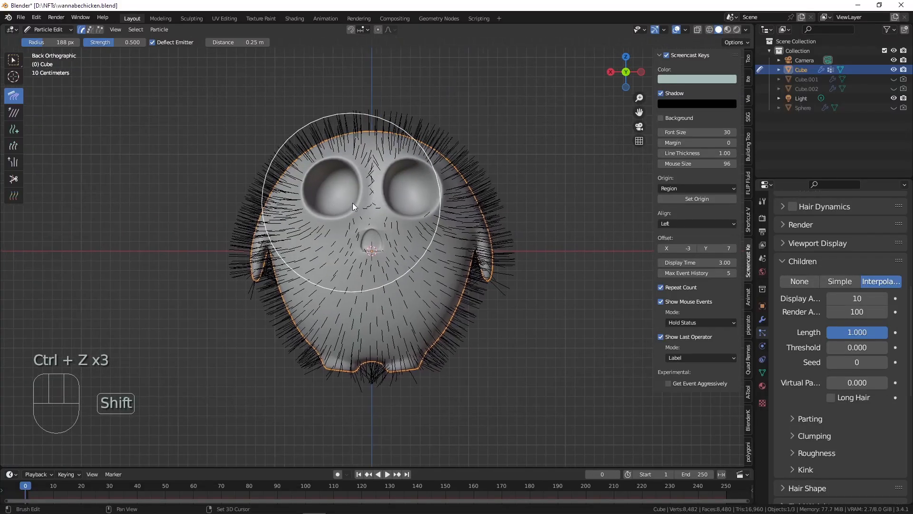
Turn X-ray back on and comb the hair downward from the top of the head over the body.
{"action": "key", "text": "alt+z"}
{"action": "left_click_drag", "start_coordinate": [352, 112], "coordinate": [329, 376]}
{"action": "left_click_drag", "start_coordinate": [383, 138], "coordinate": [395, 403]}
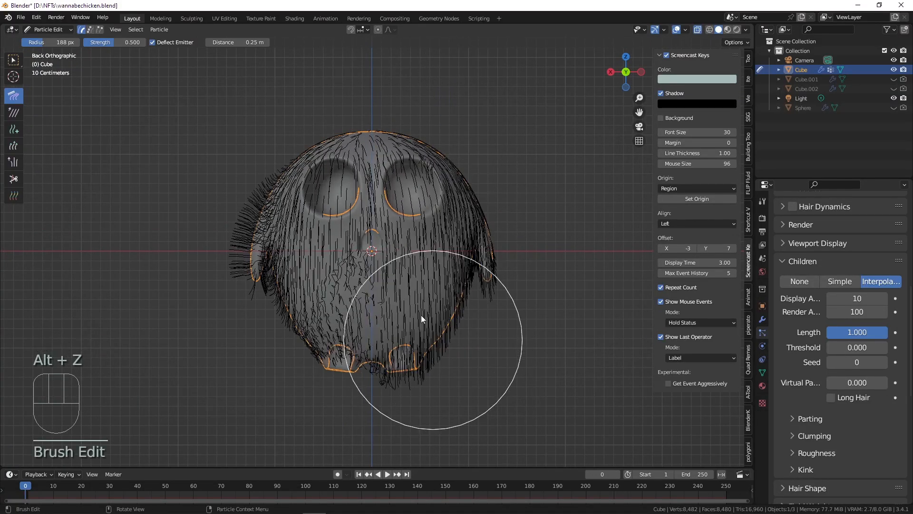
{"action": "mouse_move", "coordinate": [375, 367]}
{"action": "middle_mouse_down", "text": "alt"}
{"action": "mouse_move", "coordinate": [316, 233]}
{"action": "mouse_move", "coordinate": [407, 244]}
{"action": "middle_mouse_up", "text": "alt"}
Set the Comb brush radius to 236 px and comb the hair on the sides, wings and belly straight down.
{"action": "key", "text": "f"}
{"action": "left_click", "coordinate": [305, 213]}
{"action": "left_click_drag", "start_coordinate": [303, 194], "coordinate": [276, 324]}
{"action": "left_click_drag", "start_coordinate": [294, 194], "coordinate": [284, 328]}
{"action": "mouse_move", "coordinate": [413, 167]}
{"action": "left_mouse_down"}
{"action": "mouse_move", "coordinate": [433, 207]}
{"action": "mouse_move", "coordinate": [460, 356]}
{"action": "mouse_move", "coordinate": [449, 333]}
{"action": "left_mouse_up"}
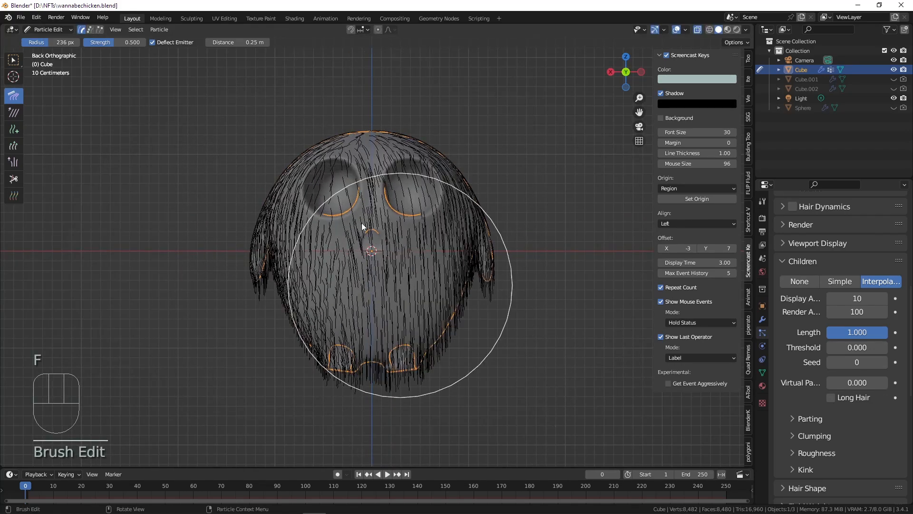
{"action": "left_click_drag", "start_coordinate": [271, 143], "coordinate": [281, 400]}
{"action": "left_click_drag", "start_coordinate": [354, 199], "coordinate": [355, 414]}
{"action": "left_click_drag", "start_coordinate": [399, 119], "coordinate": [379, 258]}
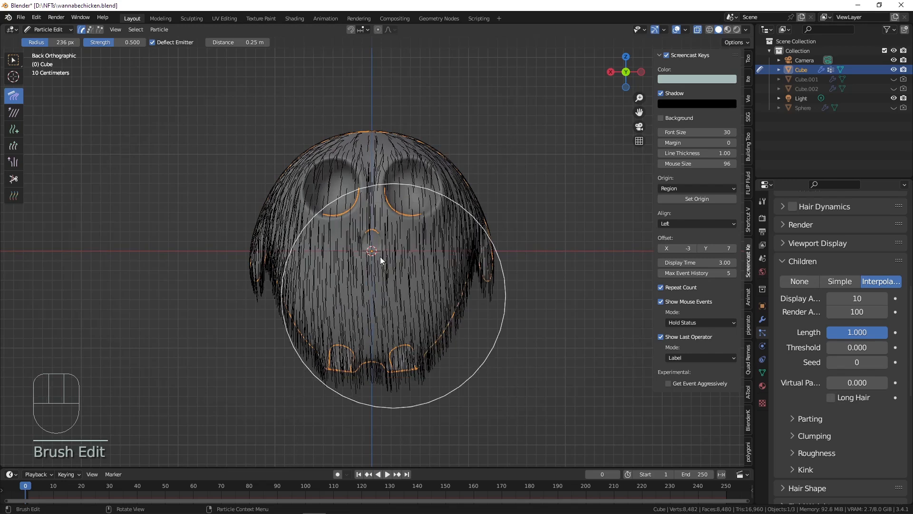
Set the Comb brush radius to 192 px and comb the hair around the eye sockets and upper head outward on both sides.
{"action": "scroll", "coordinate": [415, 206], "scroll_direction": "up", "scroll_amount": 2}
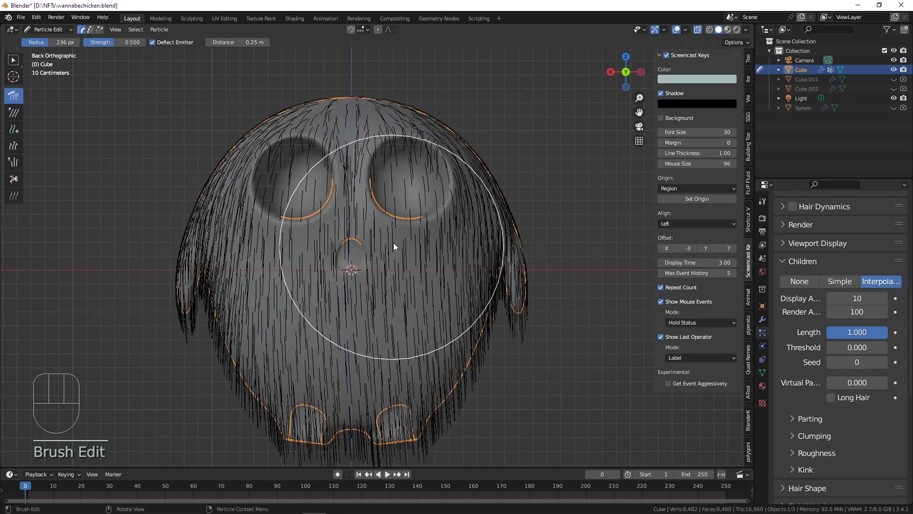
{"action": "middle_click_drag", "start_coordinate": [321, 188], "coordinate": [342, 193], "text": "shift"}
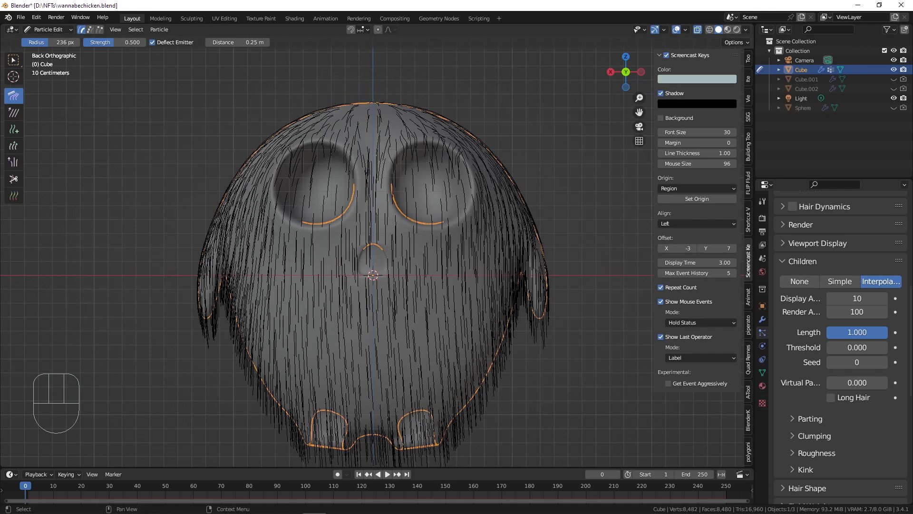
{"action": "mouse_move", "coordinate": [299, 161]}
{"action": "middle_mouse_down", "text": "shift"}
{"action": "mouse_move", "coordinate": [342, 168]}
{"action": "mouse_move", "coordinate": [339, 158]}
{"action": "middle_mouse_up", "text": "shift"}
{"action": "key", "text": "f"}
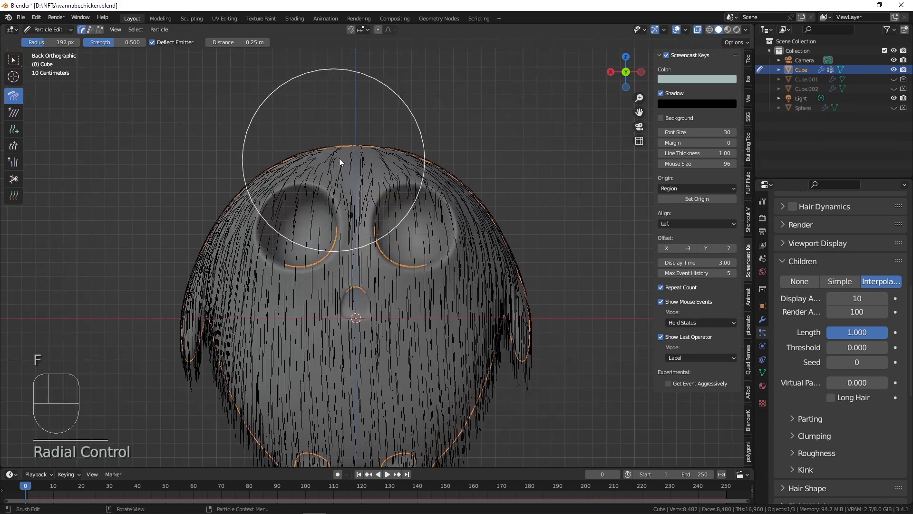
{"action": "left_click_drag", "start_coordinate": [229, 223], "coordinate": [225, 254]}
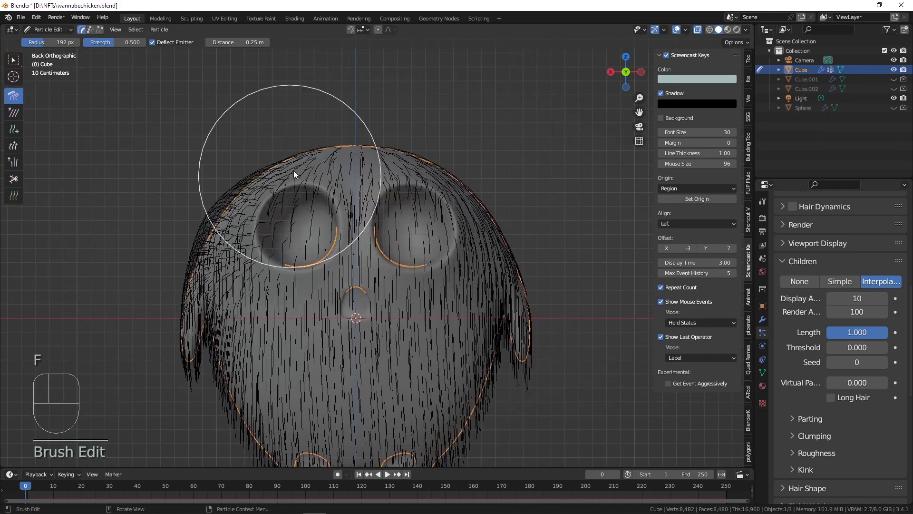
{"action": "left_click_drag", "start_coordinate": [293, 172], "coordinate": [289, 167]}
{"action": "left_click_drag", "start_coordinate": [384, 175], "coordinate": [425, 173]}
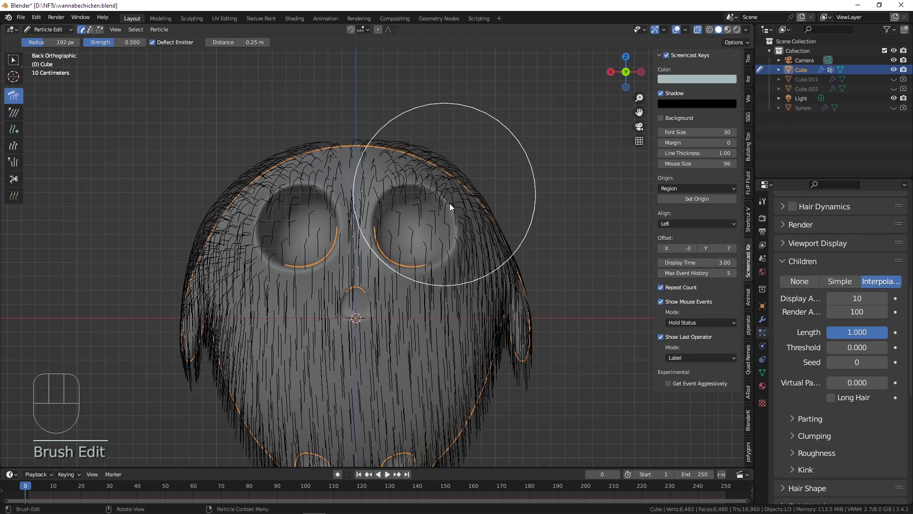
{"action": "left_click_drag", "start_coordinate": [450, 229], "coordinate": [455, 218]}
{"action": "left_click_drag", "start_coordinate": [312, 165], "coordinate": [309, 160]}
{"action": "left_click_drag", "start_coordinate": [376, 167], "coordinate": [379, 161]}
Reduce the Comb brush radius to 130 px and lift the hair along the top of the head upward.
{"action": "key", "text": "f"}
{"action": "left_click", "coordinate": [385, 154]}
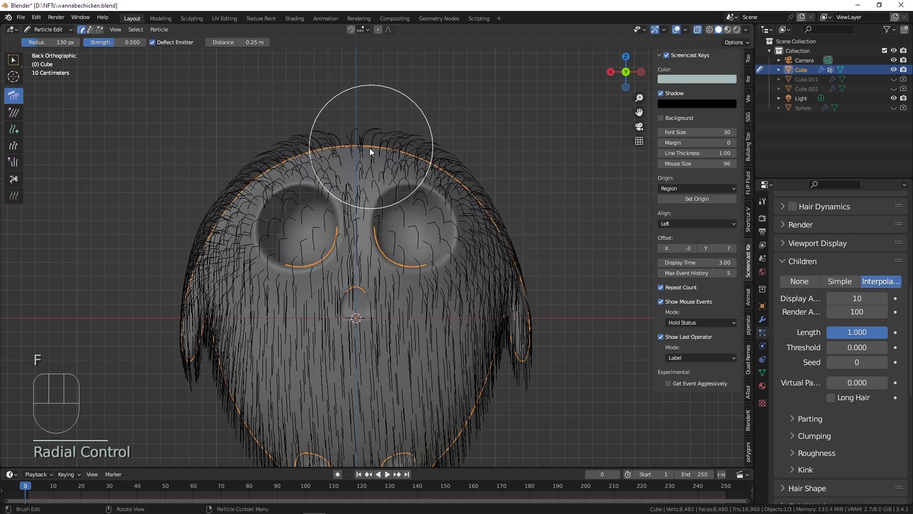
{"action": "mouse_move", "coordinate": [314, 161]}
{"action": "left_mouse_down"}
{"action": "mouse_move", "coordinate": [307, 156]}
{"action": "mouse_move", "coordinate": [343, 142]}
{"action": "left_mouse_up"}
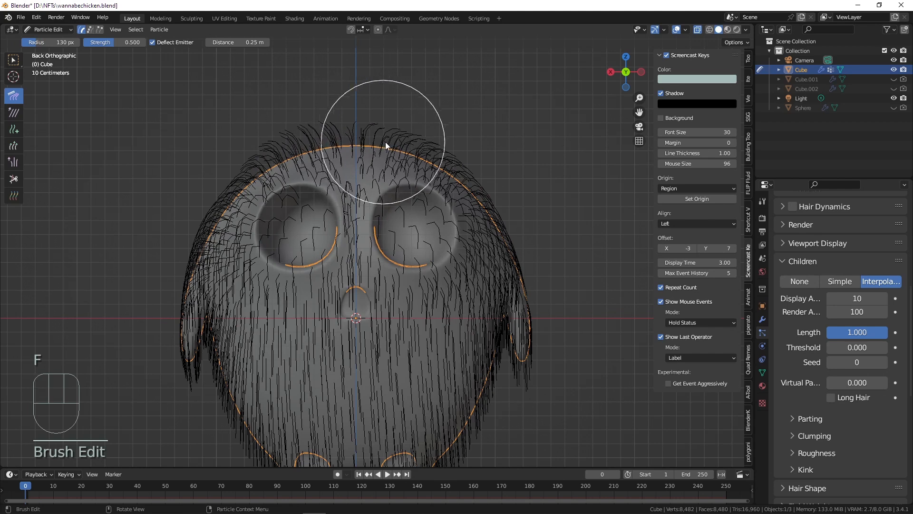
{"action": "mouse_move", "coordinate": [430, 139]}
{"action": "left_mouse_down"}
{"action": "mouse_move", "coordinate": [369, 173]}
{"action": "mouse_move", "coordinate": [465, 149]}
{"action": "mouse_move", "coordinate": [391, 136]}
{"action": "mouse_move", "coordinate": [338, 113]}
{"action": "mouse_move", "coordinate": [290, 117]}
{"action": "left_mouse_up"}
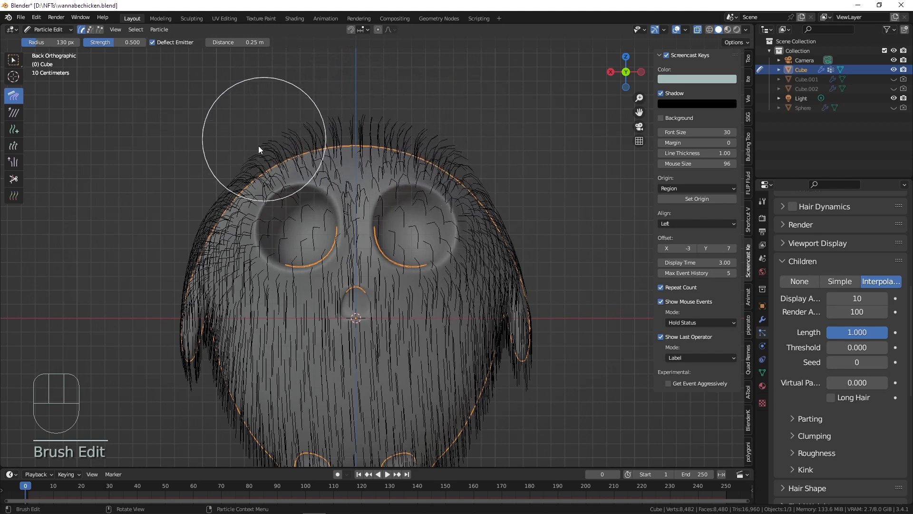
Comb the hair along the left wing and left flank outward and down.
{"action": "middle_click_drag", "start_coordinate": [212, 249], "coordinate": [228, 163], "text": "shift"}
{"action": "mouse_move", "coordinate": [228, 179]}
{"action": "left_mouse_down"}
{"action": "mouse_move", "coordinate": [198, 228]}
{"action": "mouse_move", "coordinate": [209, 275]}
{"action": "left_mouse_up"}
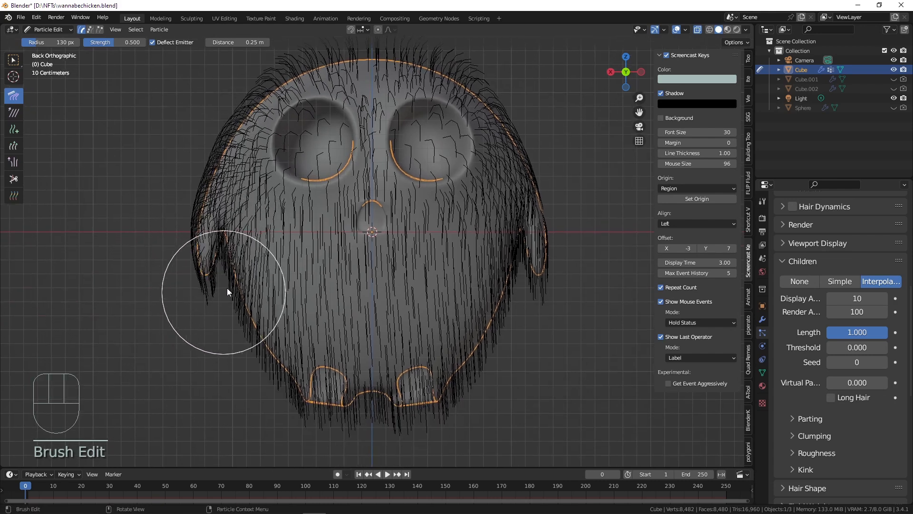
{"action": "left_click_drag", "start_coordinate": [252, 251], "coordinate": [246, 258]}
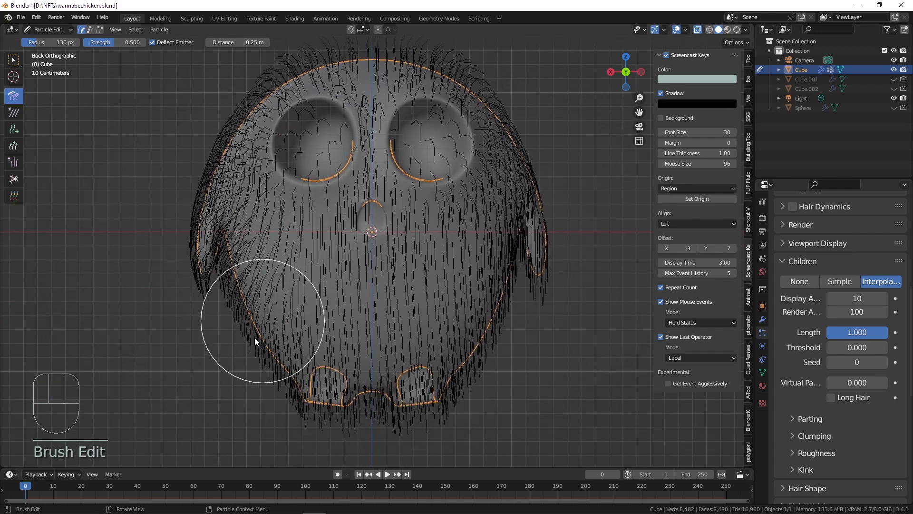
{"action": "left_click_drag", "start_coordinate": [212, 383], "coordinate": [220, 420]}
Comb the hair along the right flank and right wing outward, reducing the Comb brush radius to 110 px.
{"action": "middle_click_drag", "start_coordinate": [241, 415], "coordinate": [189, 362], "text": "shift"}
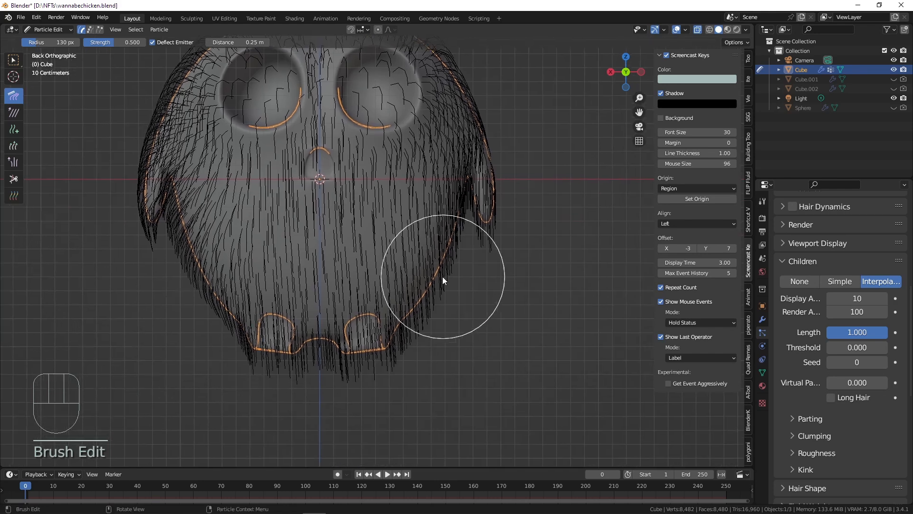
{"action": "left_click_drag", "start_coordinate": [463, 337], "coordinate": [458, 369]}
{"action": "left_click_drag", "start_coordinate": [450, 249], "coordinate": [447, 250]}
{"action": "middle_click_drag", "start_coordinate": [464, 172], "coordinate": [448, 238], "text": "shift"}
{"action": "left_click_drag", "start_coordinate": [460, 227], "coordinate": [464, 199]}
{"action": "mouse_move", "coordinate": [447, 159]}
{"action": "left_mouse_down"}
{"action": "mouse_move", "coordinate": [464, 207]}
{"action": "mouse_move", "coordinate": [449, 255]}
{"action": "left_mouse_up"}
{"action": "key", "text": "f"}
{"action": "left_click", "coordinate": [477, 224]}
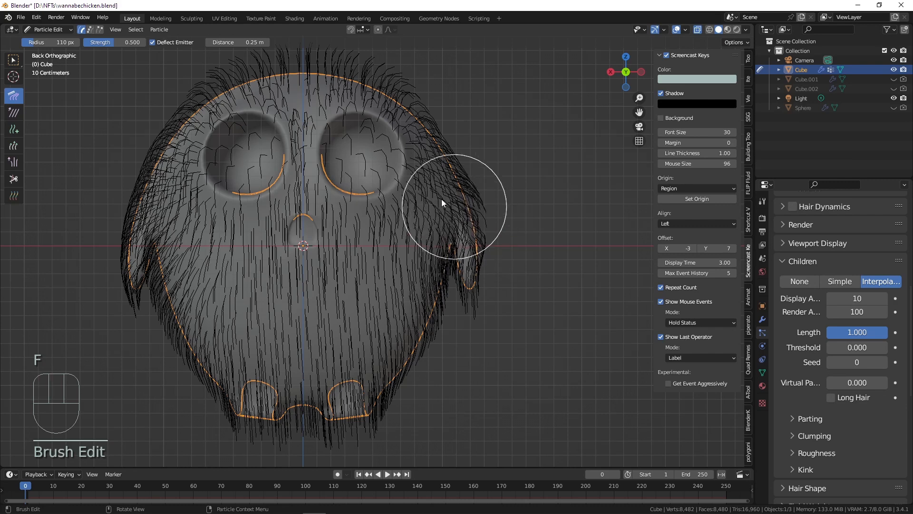
Set the Comb brush radius to 156 px and comb the belly hair below the beak recess into a looser, varied flow.
{"action": "middle_click_drag", "start_coordinate": [441, 199], "coordinate": [384, 240], "text": "shift"}
{"action": "key", "text": "f"}
{"action": "left_click", "coordinate": [272, 278]}
{"action": "mouse_move", "coordinate": [265, 284]}
{"action": "left_mouse_down"}
{"action": "mouse_move", "coordinate": [253, 289]}
{"action": "mouse_move", "coordinate": [262, 341]}
{"action": "mouse_move", "coordinate": [309, 336]}
{"action": "left_mouse_up"}
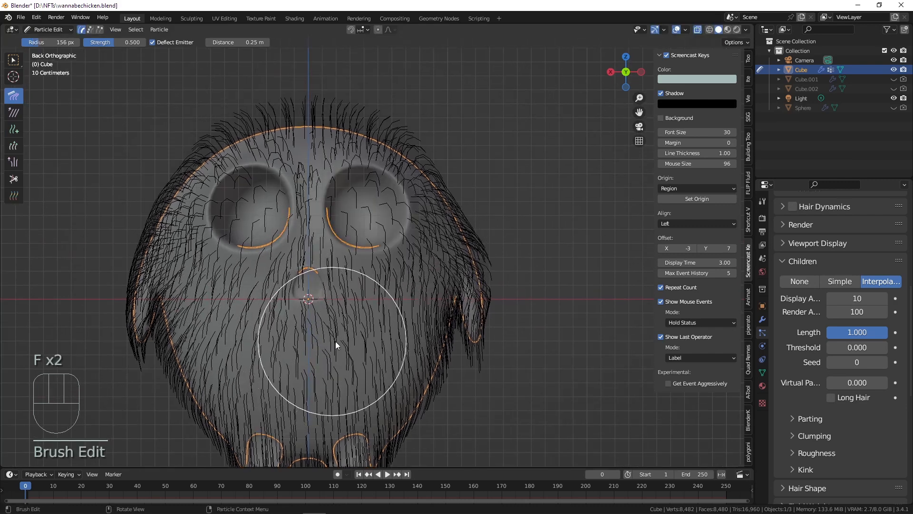
{"action": "mouse_move", "coordinate": [354, 300]}
{"action": "left_mouse_down"}
{"action": "mouse_move", "coordinate": [402, 295]}
{"action": "mouse_move", "coordinate": [252, 385]}
{"action": "mouse_move", "coordinate": [316, 392]}
{"action": "mouse_move", "coordinate": [352, 380]}
{"action": "left_mouse_up"}
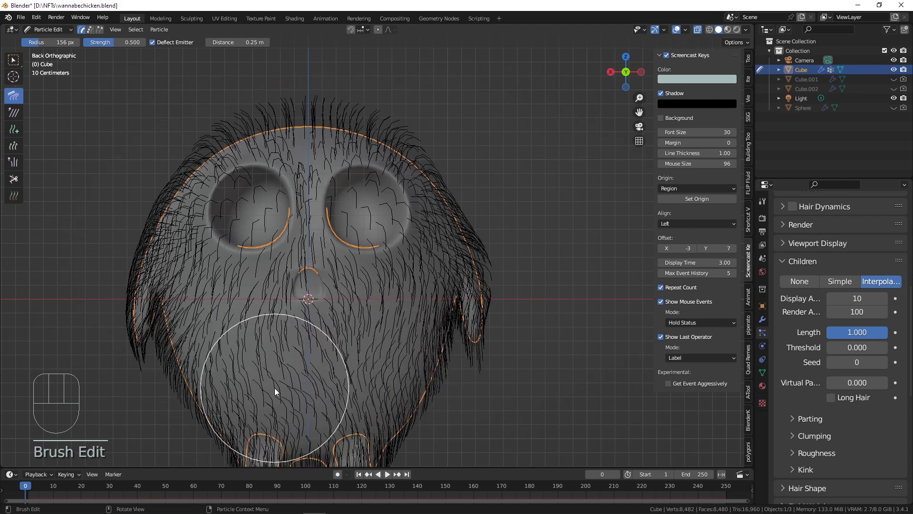
{"action": "mouse_move", "coordinate": [275, 387]}
{"action": "left_mouse_down"}
{"action": "mouse_move", "coordinate": [243, 341]}
{"action": "mouse_move", "coordinate": [272, 323]}
{"action": "mouse_move", "coordinate": [221, 256]}
{"action": "mouse_move", "coordinate": [210, 207]}
{"action": "left_mouse_up"}
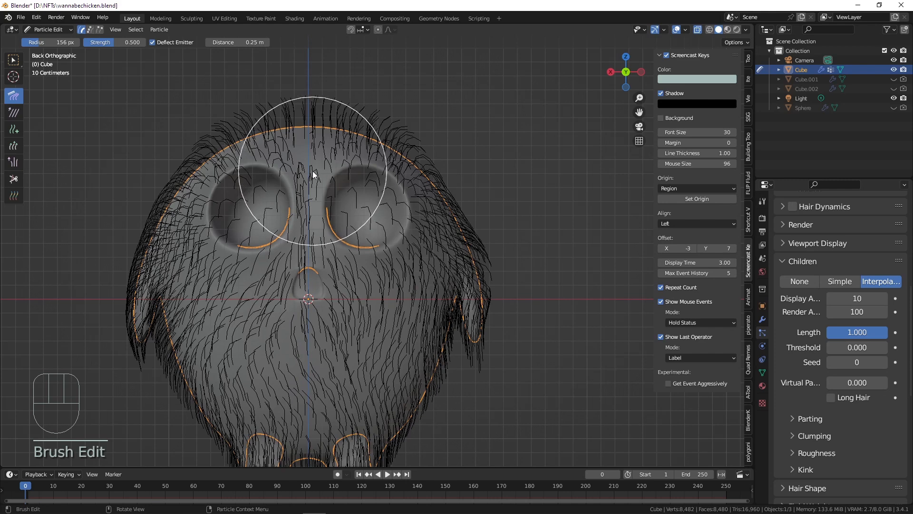
In the left orthographic view, comb the hair down the front of the body outward from the face to the lower belly.
{"action": "middle_click_drag", "start_coordinate": [313, 170], "coordinate": [301, 270], "text": "alt"}
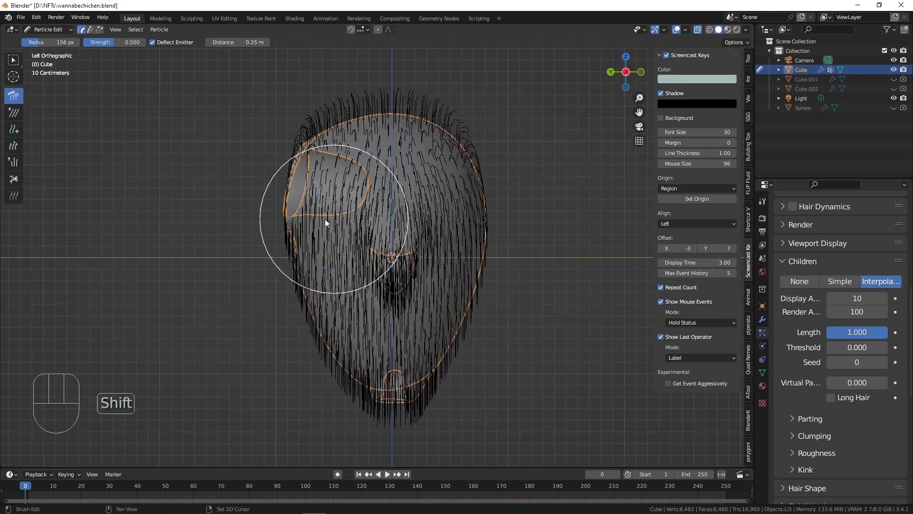
{"action": "middle_click_drag", "start_coordinate": [324, 219], "coordinate": [274, 239], "text": "shift"}
{"action": "left_click_drag", "start_coordinate": [252, 243], "coordinate": [248, 189]}
{"action": "left_click_drag", "start_coordinate": [267, 249], "coordinate": [263, 241]}
{"action": "left_click_drag", "start_coordinate": [281, 281], "coordinate": [276, 273]}
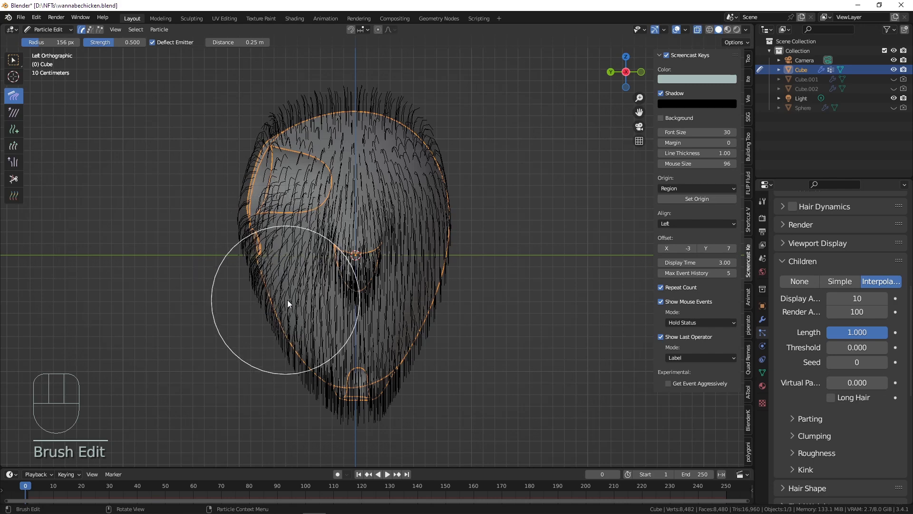
{"action": "left_click_drag", "start_coordinate": [304, 323], "coordinate": [296, 312]}
{"action": "left_click_drag", "start_coordinate": [253, 422], "coordinate": [260, 423]}
{"action": "left_click_drag", "start_coordinate": [243, 390], "coordinate": [267, 438]}
{"action": "left_click_drag", "start_coordinate": [288, 382], "coordinate": [285, 364]}
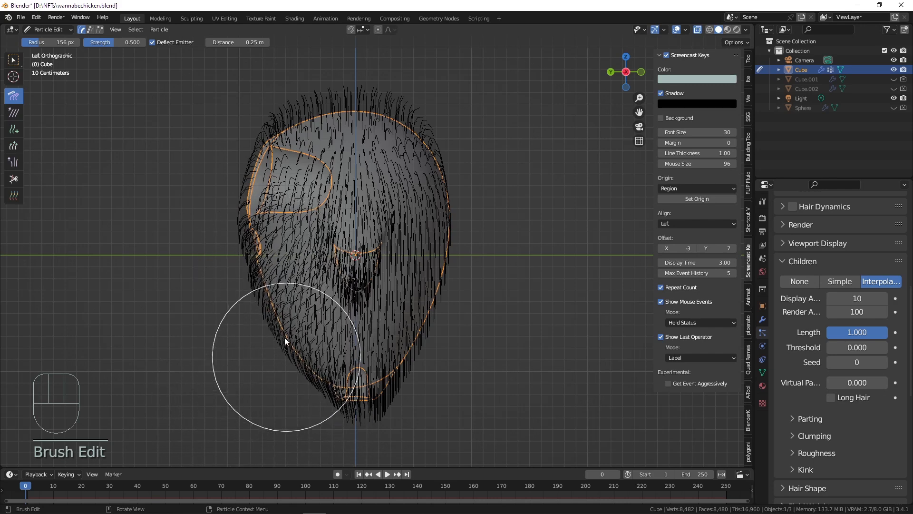
Comb the hair above the eye forward, reduce the brush radius to 83 px and comb the top hair toward the crown.
{"action": "middle_click_drag", "start_coordinate": [273, 176], "coordinate": [257, 206], "text": "shift"}
{"action": "mouse_move", "coordinate": [229, 145]}
{"action": "left_mouse_down"}
{"action": "mouse_move", "coordinate": [237, 157]}
{"action": "mouse_move", "coordinate": [208, 141]}
{"action": "left_mouse_up"}
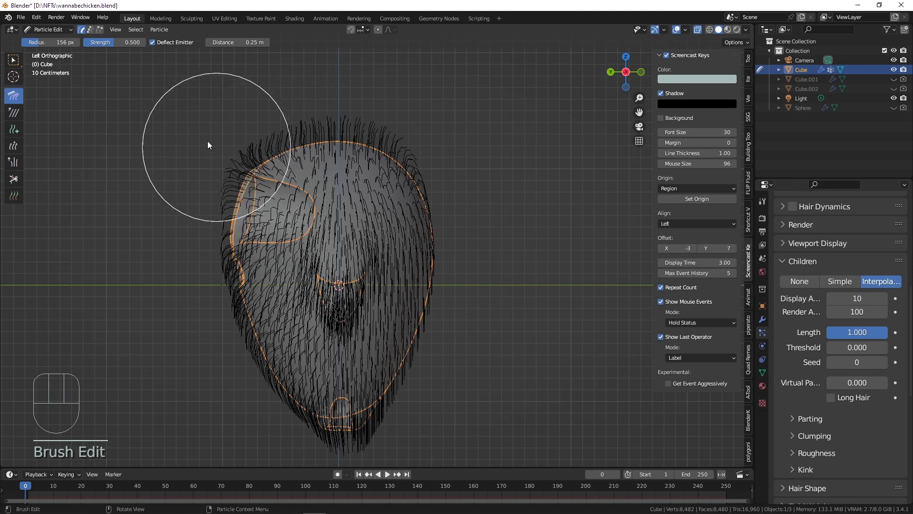
{"action": "key", "text": "f"}
{"action": "left_click", "coordinate": [241, 149]}
{"action": "left_click_drag", "start_coordinate": [306, 120], "coordinate": [309, 127]}
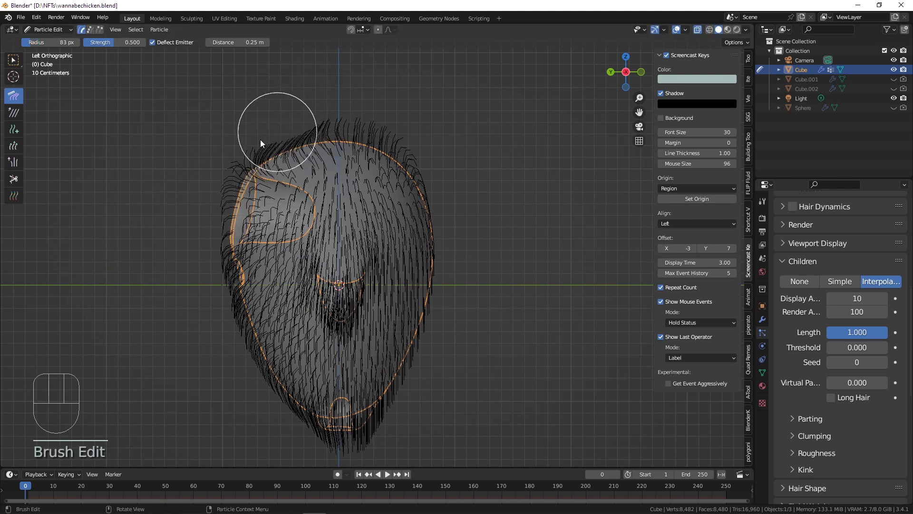
{"action": "left_click_drag", "start_coordinate": [267, 145], "coordinate": [308, 125]}
{"action": "left_click_drag", "start_coordinate": [418, 144], "coordinate": [391, 124]}
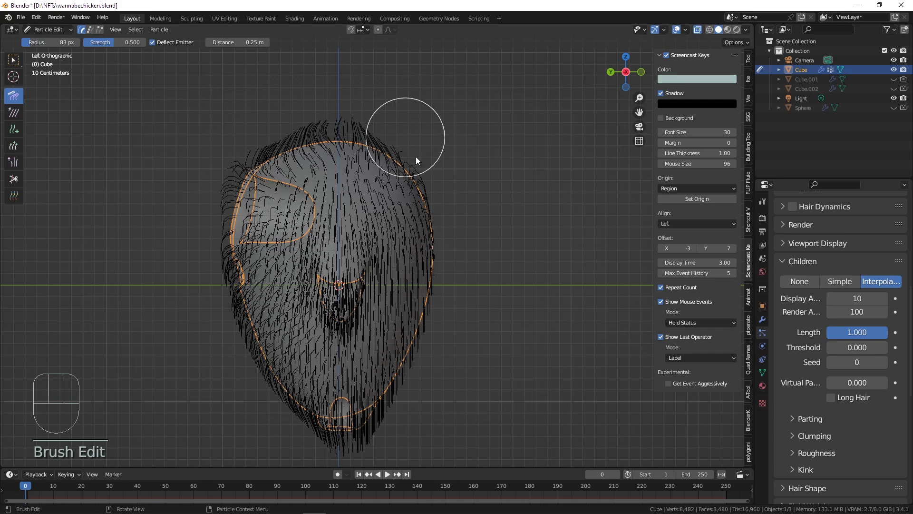
Comb the hair along the back of the body outward, then set the brush radius to 133 px and comb around the wing.
{"action": "left_click_drag", "start_coordinate": [422, 178], "coordinate": [395, 167]}
{"action": "mouse_move", "coordinate": [422, 228]}
{"action": "left_mouse_down"}
{"action": "mouse_move", "coordinate": [415, 324]}
{"action": "mouse_move", "coordinate": [356, 332]}
{"action": "left_mouse_up"}
{"action": "key", "text": "f"}
{"action": "left_click", "coordinate": [376, 270]}
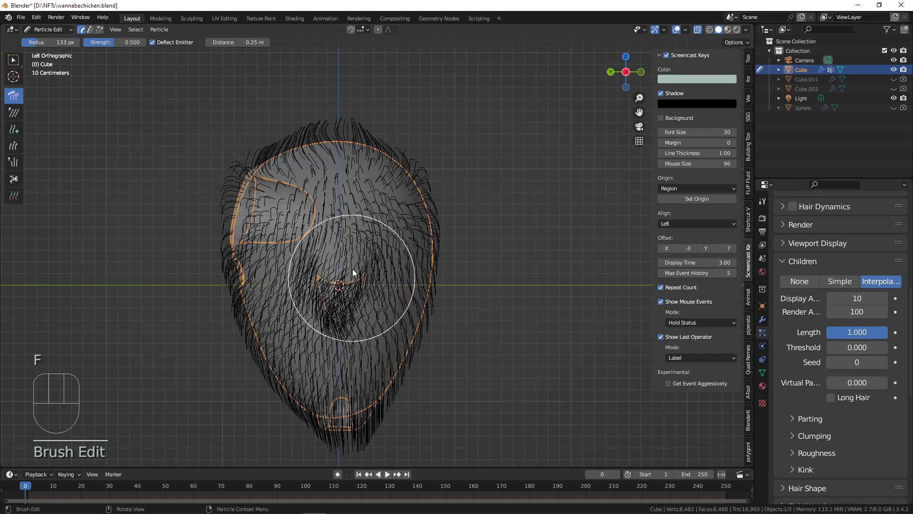
{"action": "mouse_move", "coordinate": [352, 269]}
{"action": "left_mouse_down"}
{"action": "mouse_move", "coordinate": [342, 225]}
{"action": "mouse_move", "coordinate": [325, 224]}
{"action": "left_mouse_up"}
In the back orthographic view, reduce the Comb brush radius to 85 px and comb the hair above the eye outward.
{"action": "middle_click_drag", "start_coordinate": [325, 224], "coordinate": [304, 248], "text": "alt"}
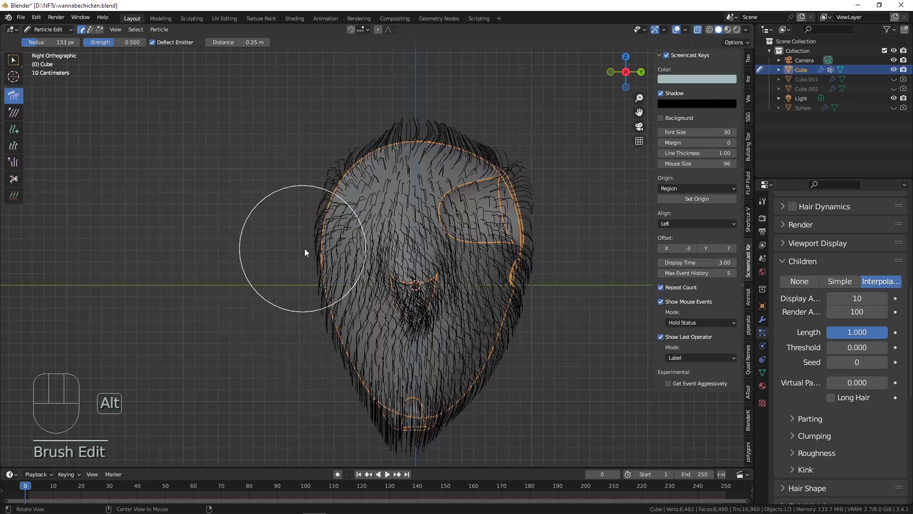
{"action": "middle_click_drag", "start_coordinate": [458, 205], "coordinate": [367, 193], "text": "alt"}
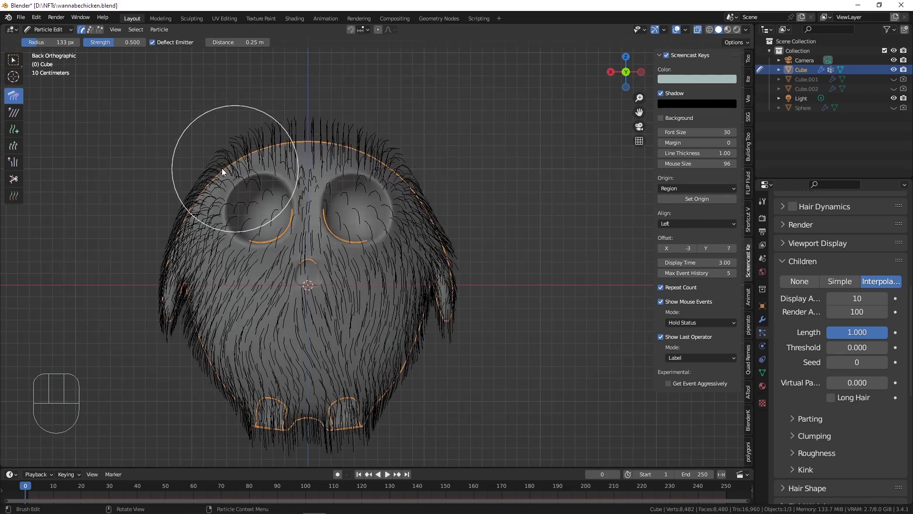
{"action": "key", "text": "f"}
{"action": "left_click", "coordinate": [239, 106]}
{"action": "left_click_drag", "start_coordinate": [243, 144], "coordinate": [219, 144]}
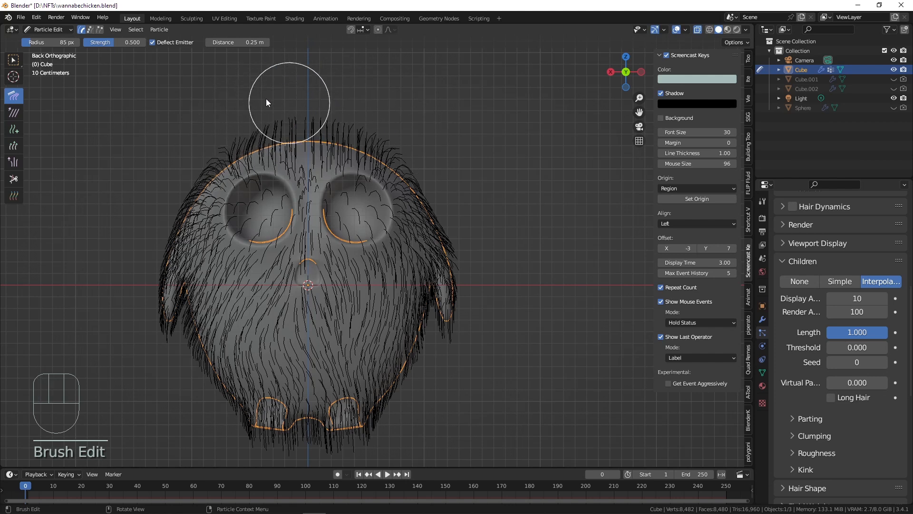
Lengthen the hair across the top of the head using the Length brush in Grow mode with an 85 px radius.
{"action": "middle_click_drag", "start_coordinate": [313, 111], "coordinate": [310, 149], "text": "shift"}
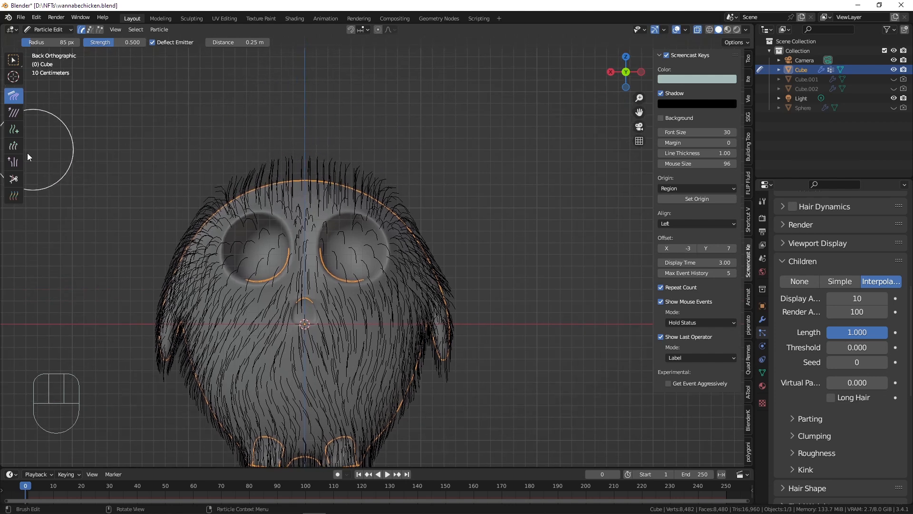
{"action": "left_click", "coordinate": [13, 146]}
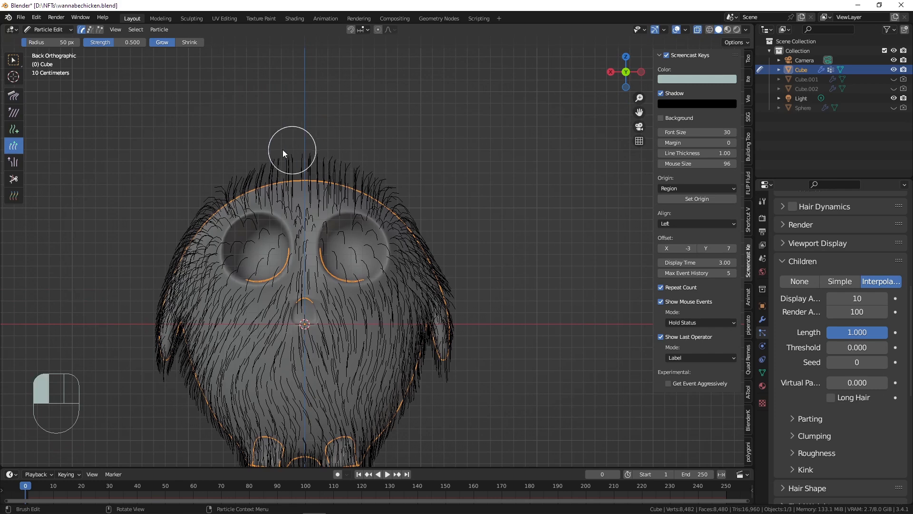
{"action": "key", "text": "f"}
{"action": "left_click", "coordinate": [253, 156]}
{"action": "left_click_drag", "start_coordinate": [252, 156], "coordinate": [408, 171]}
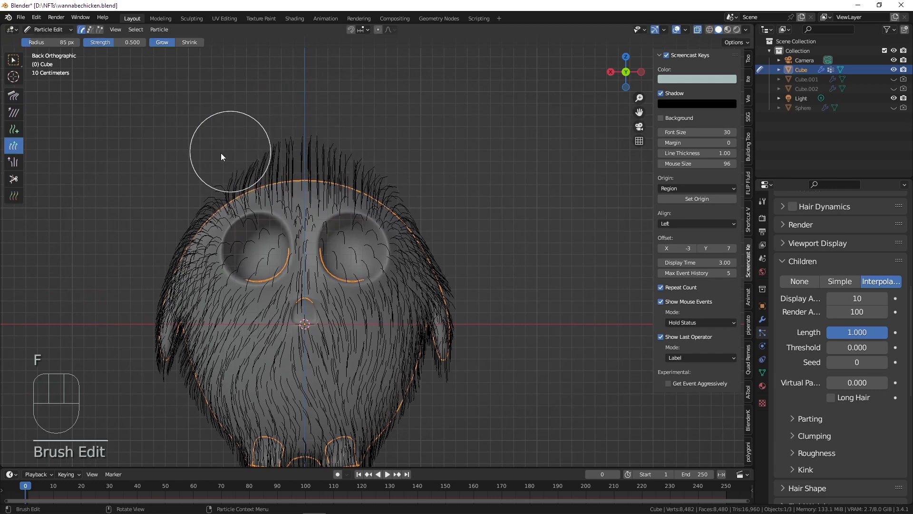
{"action": "left_click_drag", "start_coordinate": [197, 175], "coordinate": [295, 202]}
In the left orthographic view, grow the hair along the crown and down the front of the belly.
{"action": "middle_click_drag", "start_coordinate": [340, 151], "coordinate": [296, 151], "text": "alt"}
{"action": "mouse_move", "coordinate": [296, 151]}
{"action": "left_mouse_down"}
{"action": "mouse_move", "coordinate": [399, 163]}
{"action": "mouse_move", "coordinate": [395, 142]}
{"action": "left_mouse_up"}
{"action": "mouse_move", "coordinate": [292, 156]}
{"action": "left_mouse_down"}
{"action": "mouse_move", "coordinate": [262, 145]}
{"action": "mouse_move", "coordinate": [420, 167]}
{"action": "left_mouse_up"}
{"action": "middle_click_drag", "start_coordinate": [382, 270], "coordinate": [360, 140], "text": "shift"}
{"action": "mouse_move", "coordinate": [203, 222]}
{"action": "left_mouse_down"}
{"action": "mouse_move", "coordinate": [262, 325]}
{"action": "mouse_move", "coordinate": [224, 261]}
{"action": "mouse_move", "coordinate": [218, 224]}
{"action": "mouse_move", "coordinate": [234, 251]}
{"action": "left_mouse_up"}
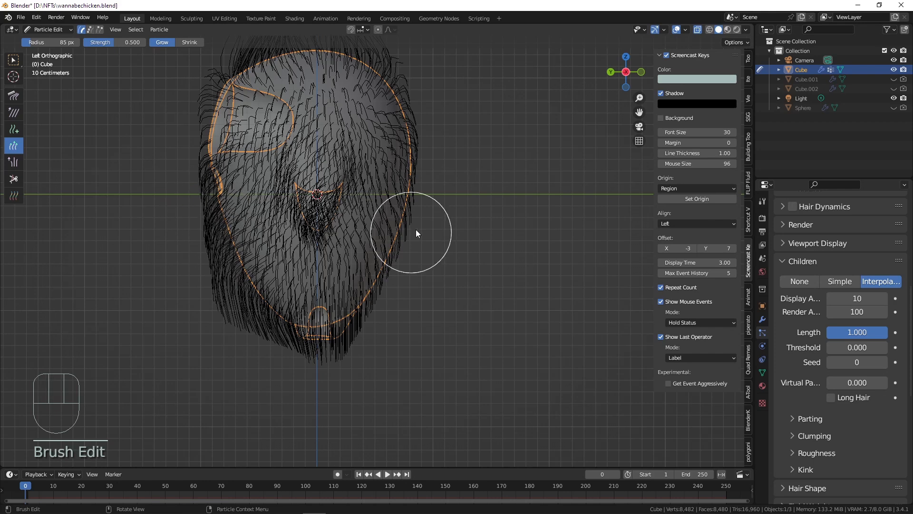
Switch the Length brush to Shrink, reduce its radius to 42 px and shorten the hair on the first wing.
{"action": "middle_click_drag", "start_coordinate": [320, 225], "coordinate": [344, 224], "text": "alt"}
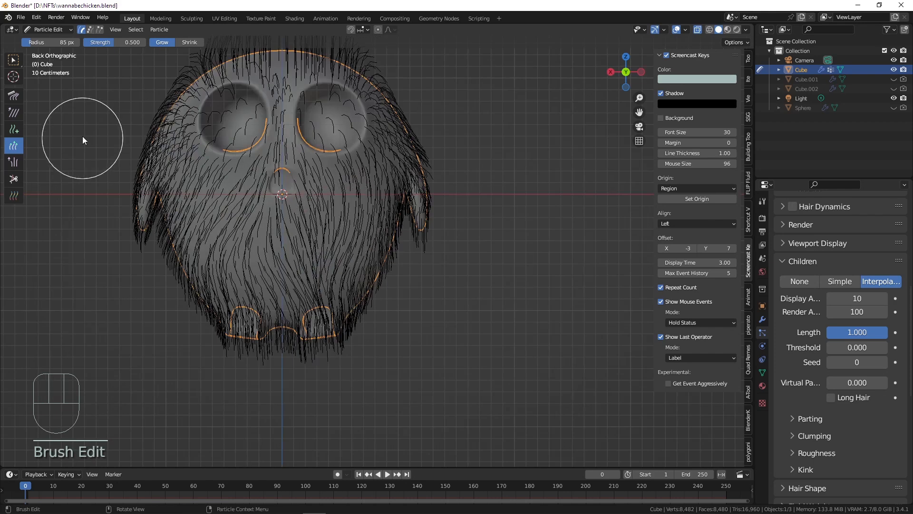
{"action": "left_click", "coordinate": [187, 42]}
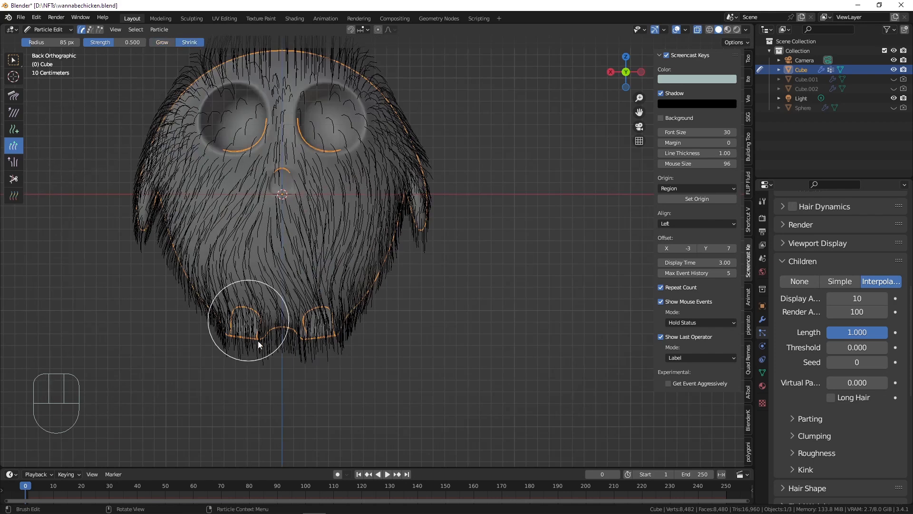
{"action": "key", "text": "f"}
{"action": "left_click", "coordinate": [220, 271]}
{"action": "scroll", "coordinate": [152, 256], "scroll_direction": "up", "scroll_amount": 3}
{"action": "left_click", "coordinate": [159, 281]}
{"action": "mouse_move", "coordinate": [158, 281]}
{"action": "left_mouse_down"}
{"action": "mouse_move", "coordinate": [135, 263]}
{"action": "mouse_move", "coordinate": [158, 268]}
{"action": "mouse_move", "coordinate": [135, 211]}
{"action": "left_mouse_up"}
{"action": "key", "text": "f"}
{"action": "left_click", "coordinate": [149, 261]}
{"action": "left_click_drag", "start_coordinate": [151, 265], "coordinate": [163, 240]}
{"action": "left_click_drag", "start_coordinate": [178, 261], "coordinate": [192, 237]}
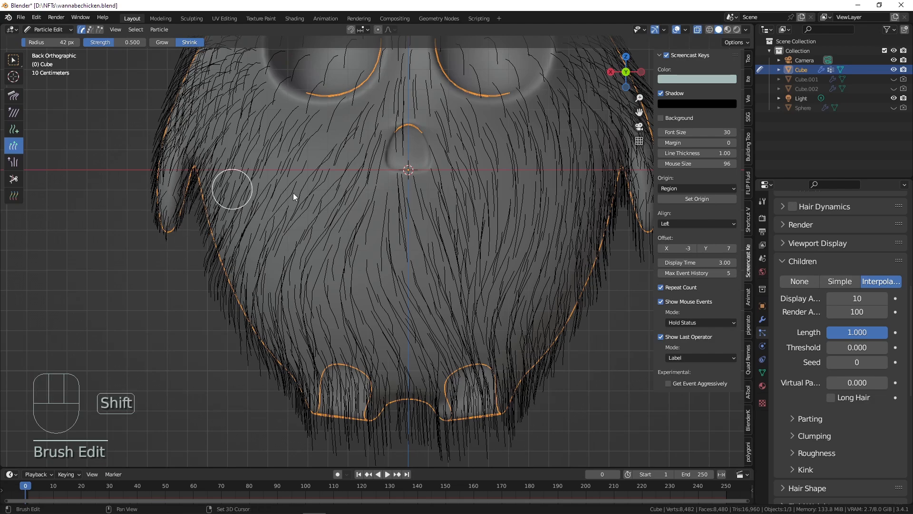
Shorten the hair on the opposite wing and around the wing tips from the side and from below.
{"action": "middle_click_drag", "start_coordinate": [509, 209], "coordinate": [298, 225], "text": "shift"}
{"action": "mouse_move", "coordinate": [430, 279]}
{"action": "left_mouse_down"}
{"action": "mouse_move", "coordinate": [438, 266]}
{"action": "mouse_move", "coordinate": [426, 276]}
{"action": "left_mouse_up"}
{"action": "middle_click_drag", "start_coordinate": [461, 266], "coordinate": [418, 261]}
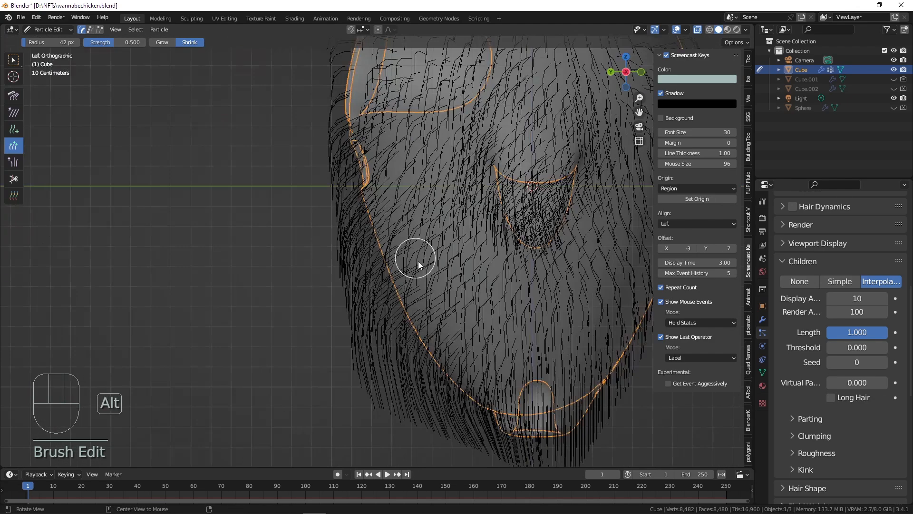
{"action": "mouse_move", "coordinate": [489, 233]}
{"action": "middle_mouse_down"}
{"action": "mouse_move", "coordinate": [427, 259]}
{"action": "mouse_move", "coordinate": [430, 320]}
{"action": "middle_mouse_up"}
{"action": "middle_click_drag", "start_coordinate": [427, 228], "coordinate": [420, 243]}
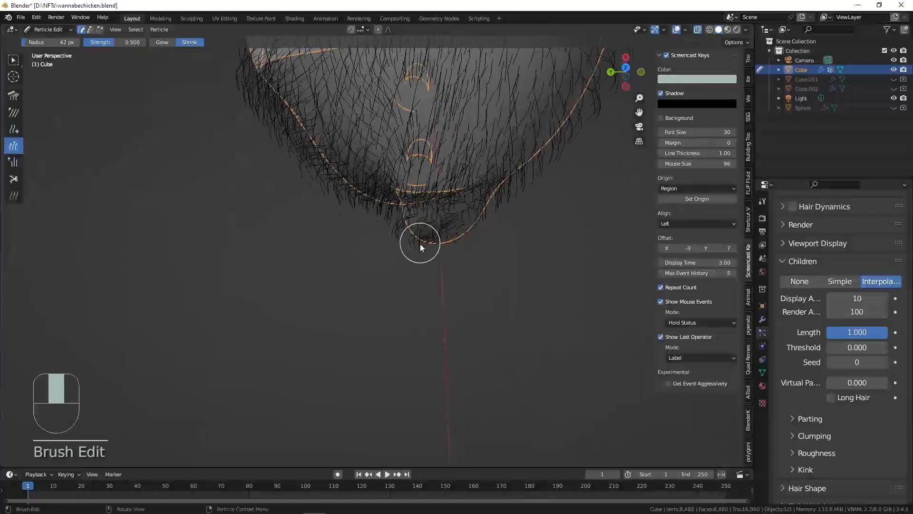
{"action": "mouse_move", "coordinate": [396, 244]}
{"action": "left_mouse_down"}
{"action": "mouse_move", "coordinate": [406, 258]}
{"action": "mouse_move", "coordinate": [399, 234]}
{"action": "left_mouse_up"}
{"action": "mouse_move", "coordinate": [399, 234]}
{"action": "middle_mouse_down"}
{"action": "mouse_move", "coordinate": [391, 245]}
{"action": "mouse_move", "coordinate": [518, 271]}
{"action": "mouse_move", "coordinate": [298, 141]}
{"action": "mouse_move", "coordinate": [458, 202]}
{"action": "mouse_move", "coordinate": [373, 224]}
{"action": "mouse_move", "coordinate": [355, 299]}
{"action": "mouse_move", "coordinate": [343, 291]}
{"action": "middle_mouse_up"}
{"action": "left_click", "coordinate": [347, 282]}
{"action": "mouse_move", "coordinate": [347, 281]}
{"action": "left_mouse_down"}
{"action": "mouse_move", "coordinate": [322, 275]}
{"action": "mouse_move", "coordinate": [349, 273]}
{"action": "left_mouse_up"}
Try to shorten the hair hanging below the leg openings with an 80 px Shrink brush, then undo the strokes.
{"action": "middle_click_drag", "start_coordinate": [424, 255], "coordinate": [413, 240]}
{"action": "mouse_move", "coordinate": [454, 270]}
{"action": "middle_mouse_down", "text": "alt"}
{"action": "mouse_move", "coordinate": [427, 250]}
{"action": "mouse_move", "coordinate": [336, 122]}
{"action": "middle_mouse_up", "text": "alt"}
{"action": "scroll", "coordinate": [427, 250], "scroll_direction": "down", "scroll_amount": 1, "text": "alt"}
{"action": "scroll", "coordinate": [428, 250], "scroll_direction": "down", "scroll_amount": 5}
{"action": "key", "text": "f"}
{"action": "left_click", "coordinate": [374, 171]}
{"action": "scroll", "coordinate": [358, 189], "scroll_direction": "up", "scroll_amount": 3}
{"action": "scroll", "coordinate": [345, 243], "scroll_direction": "up", "scroll_amount": 1}
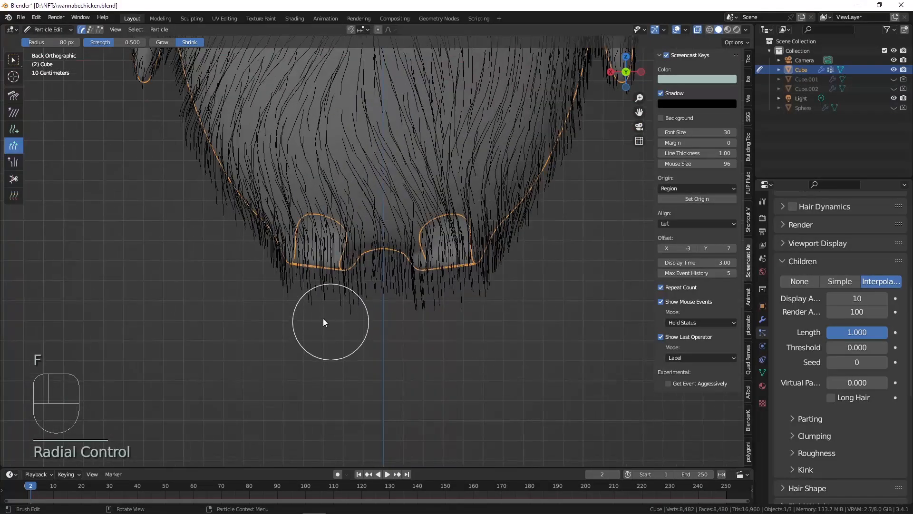
{"action": "left_click", "coordinate": [324, 320]}
{"action": "mouse_move", "coordinate": [278, 276]}
{"action": "left_mouse_down"}
{"action": "mouse_move", "coordinate": [305, 316]}
{"action": "mouse_move", "coordinate": [333, 332]}
{"action": "mouse_move", "coordinate": [364, 326]}
{"action": "left_mouse_up"}
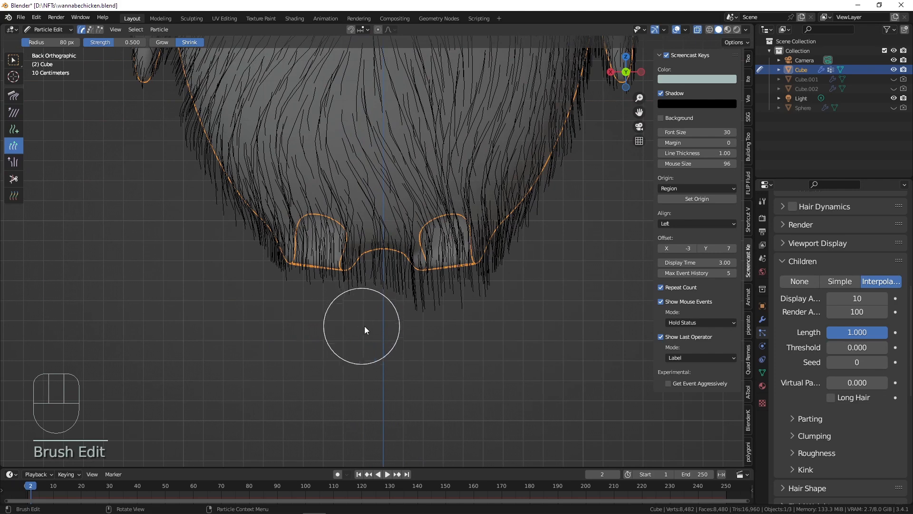
{"action": "key", "text": "ctrl+z"}
{"action": "key", "text": "ctrl+z"}
{"action": "key", "text": "ctrl+z"}
{"action": "key", "text": "ctrl+z"}
{"action": "key", "text": "ctrl+z"}
Set the Length brush to Grow with a 72 px radius and lengthen the hair between the legs and along the lower belly.
{"action": "left_click", "coordinate": [164, 42]}
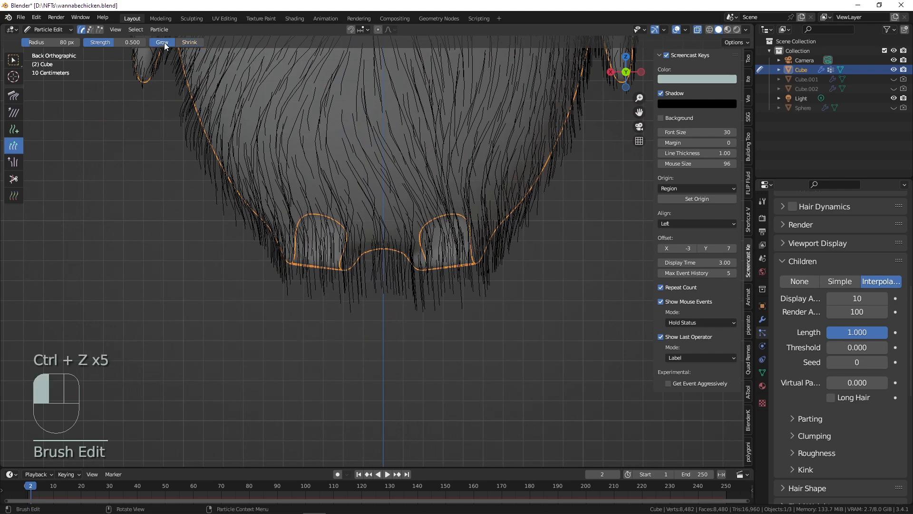
{"action": "key", "text": "f"}
{"action": "left_click", "coordinate": [384, 317]}
{"action": "mouse_move", "coordinate": [382, 318]}
{"action": "left_mouse_down"}
{"action": "mouse_move", "coordinate": [370, 294]}
{"action": "mouse_move", "coordinate": [401, 331]}
{"action": "mouse_move", "coordinate": [388, 334]}
{"action": "left_mouse_up"}
{"action": "middle_click_drag", "start_coordinate": [391, 329], "coordinate": [369, 321], "text": "alt"}
{"action": "mouse_move", "coordinate": [448, 321]}
{"action": "left_mouse_down"}
{"action": "mouse_move", "coordinate": [460, 338]}
{"action": "mouse_move", "coordinate": [472, 311]}
{"action": "left_mouse_up"}
{"action": "mouse_move", "coordinate": [346, 325]}
{"action": "left_mouse_down"}
{"action": "mouse_move", "coordinate": [276, 276]}
{"action": "mouse_move", "coordinate": [329, 304]}
{"action": "left_mouse_up"}
{"action": "scroll", "coordinate": [329, 305], "scroll_direction": "down", "scroll_amount": 3}
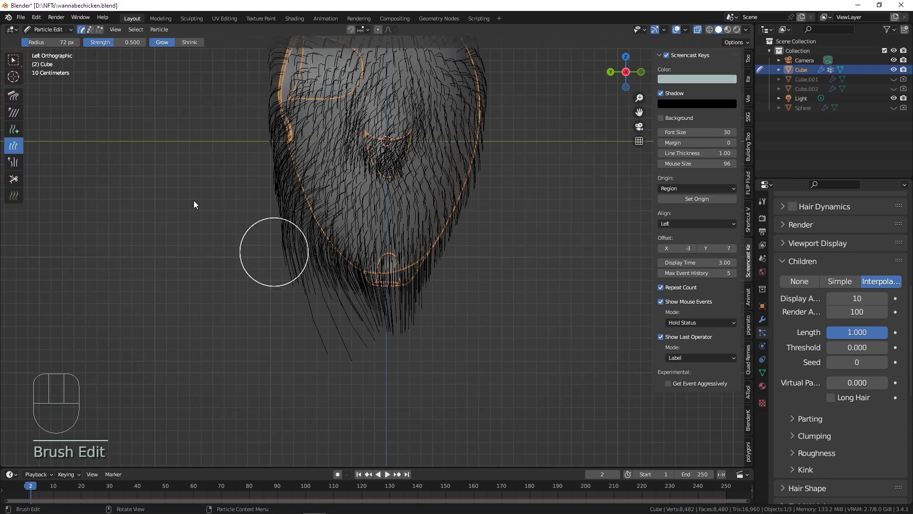
Comb the long lower belly hair forward, away from the body, with the Comb brush.
{"action": "left_click", "coordinate": [13, 96]}
{"action": "mouse_move", "coordinate": [315, 351]}
{"action": "left_mouse_down"}
{"action": "mouse_move", "coordinate": [336, 352]}
{"action": "mouse_move", "coordinate": [279, 257]}
{"action": "mouse_move", "coordinate": [253, 178]}
{"action": "mouse_move", "coordinate": [292, 295]}
{"action": "mouse_move", "coordinate": [241, 290]}
{"action": "mouse_move", "coordinate": [273, 271]}
{"action": "left_mouse_up"}
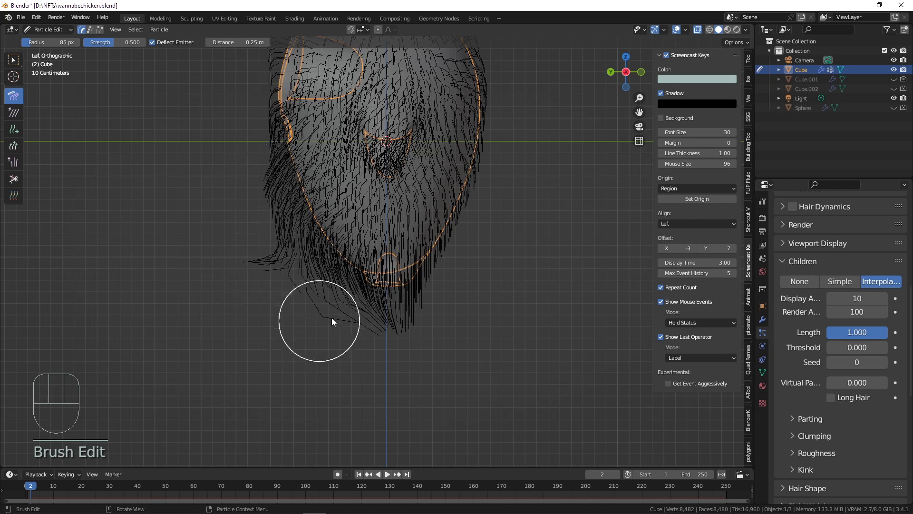
{"action": "left_click_drag", "start_coordinate": [319, 361], "coordinate": [259, 335]}
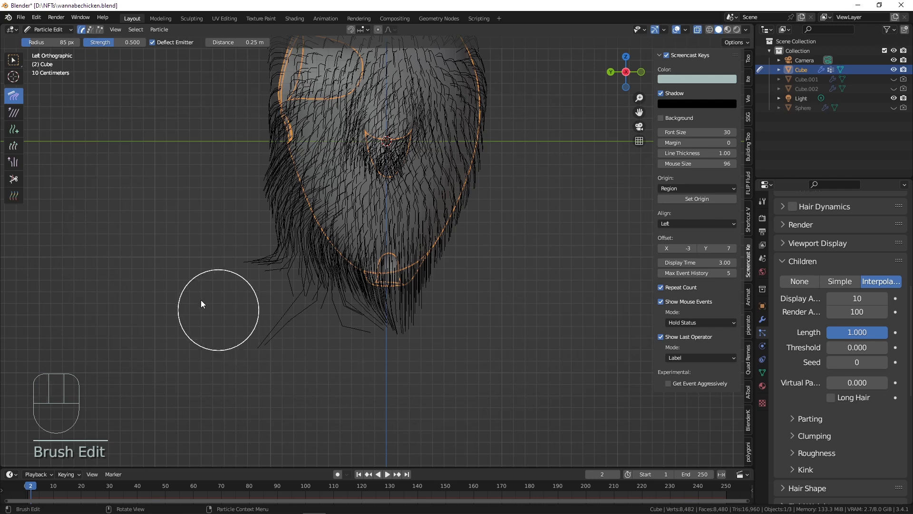
Cut the stray strands below the belly and comb the hair around the bottom and lower back into shape.
{"action": "left_click", "coordinate": [14, 179]}
{"action": "left_click", "coordinate": [293, 352]}
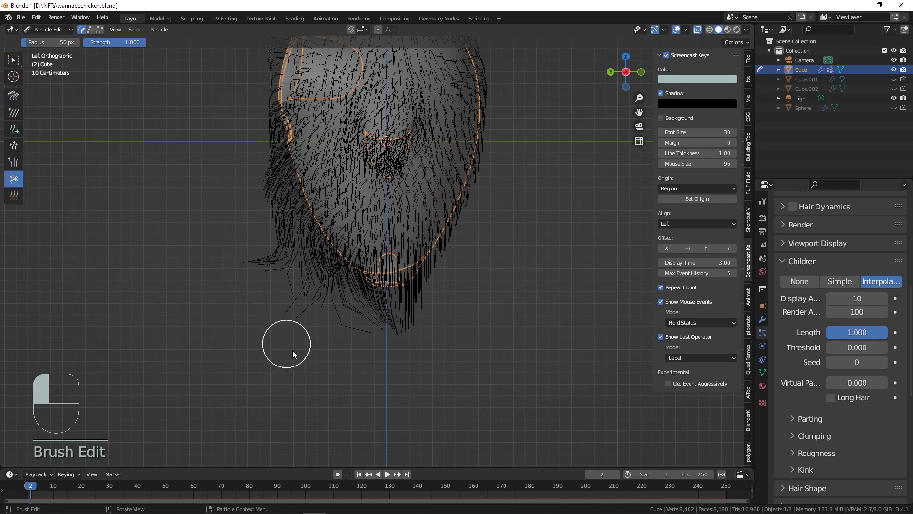
{"action": "left_click", "coordinate": [13, 96]}
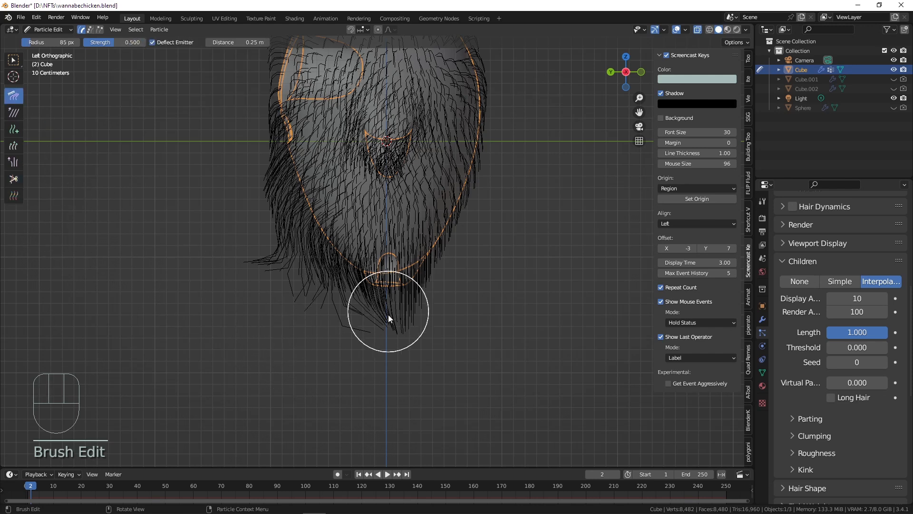
{"action": "mouse_move", "coordinate": [310, 347]}
{"action": "left_mouse_down"}
{"action": "mouse_move", "coordinate": [295, 350]}
{"action": "mouse_move", "coordinate": [364, 338]}
{"action": "left_mouse_up"}
{"action": "left_click_drag", "start_coordinate": [437, 275], "coordinate": [447, 252]}
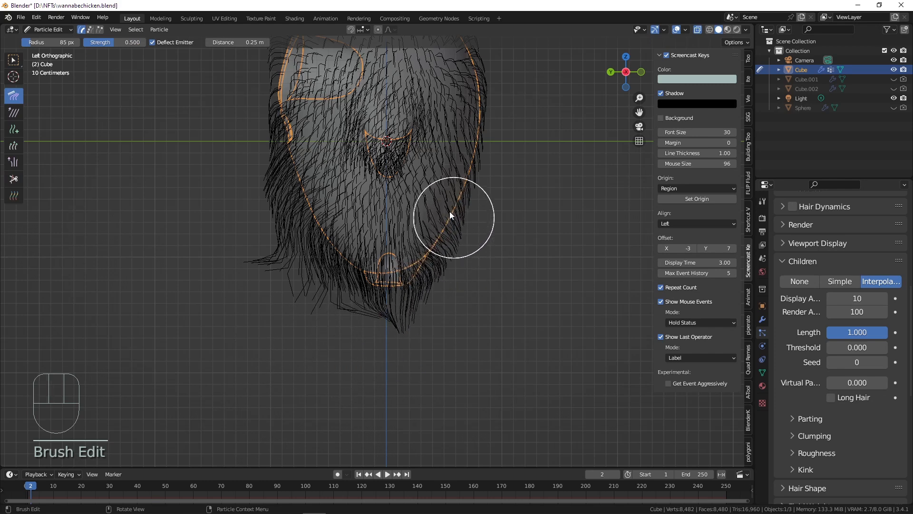
Comb the hair on top of the head into a pointed crest, working from the side view and the face view.
{"action": "middle_click_drag", "start_coordinate": [448, 140], "coordinate": [452, 300], "text": "shift"}
{"action": "mouse_move", "coordinate": [285, 145]}
{"action": "left_mouse_down"}
{"action": "mouse_move", "coordinate": [356, 123]}
{"action": "mouse_move", "coordinate": [368, 110]}
{"action": "left_mouse_up"}
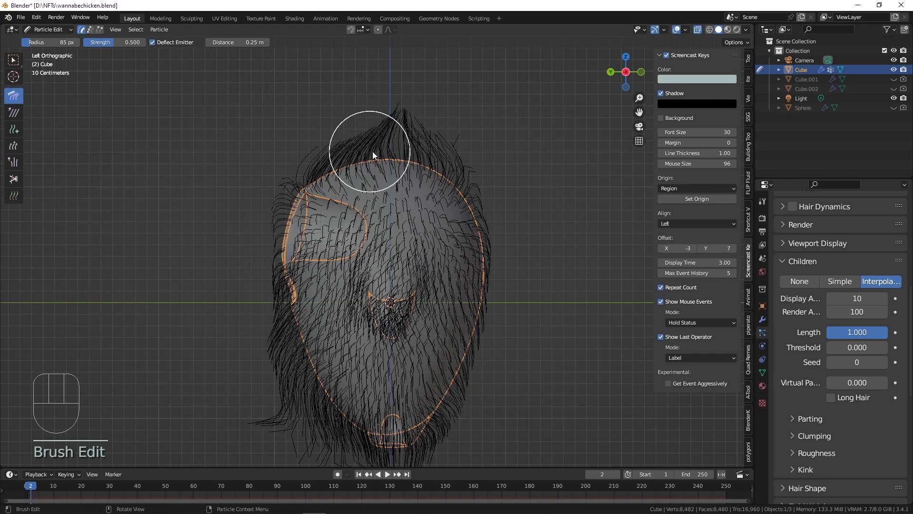
{"action": "left_click_drag", "start_coordinate": [374, 150], "coordinate": [400, 136]}
{"action": "mouse_move", "coordinate": [405, 90]}
{"action": "left_mouse_down"}
{"action": "mouse_move", "coordinate": [371, 87]}
{"action": "mouse_move", "coordinate": [366, 107]}
{"action": "mouse_move", "coordinate": [407, 106]}
{"action": "mouse_move", "coordinate": [392, 118]}
{"action": "left_mouse_up"}
{"action": "key", "text": "ctrl+KP_1"}
{"action": "mouse_move", "coordinate": [330, 115]}
{"action": "left_mouse_down"}
{"action": "mouse_move", "coordinate": [218, 143]}
{"action": "mouse_move", "coordinate": [314, 133]}
{"action": "left_mouse_up"}
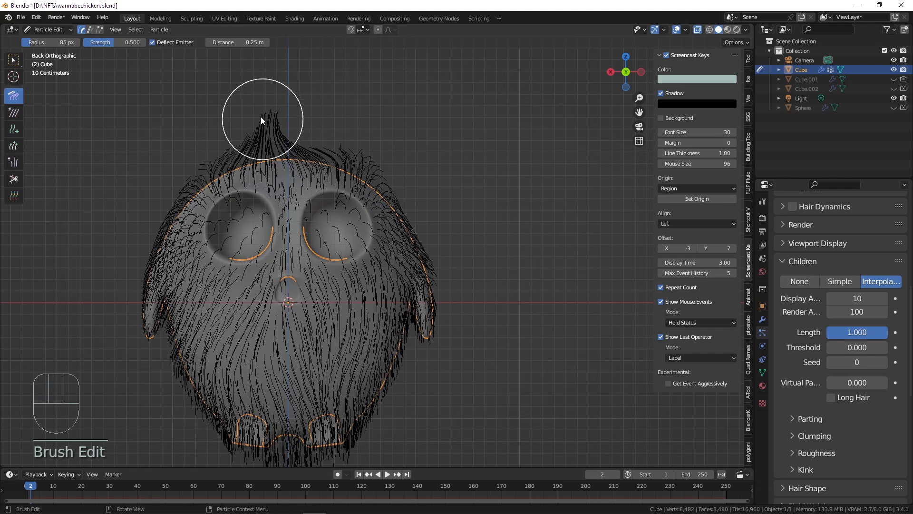
{"action": "mouse_move", "coordinate": [261, 116]}
{"action": "left_mouse_down"}
{"action": "mouse_move", "coordinate": [283, 111]}
{"action": "mouse_move", "coordinate": [296, 141]}
{"action": "mouse_move", "coordinate": [321, 143]}
{"action": "mouse_move", "coordinate": [289, 126]}
{"action": "left_mouse_up"}
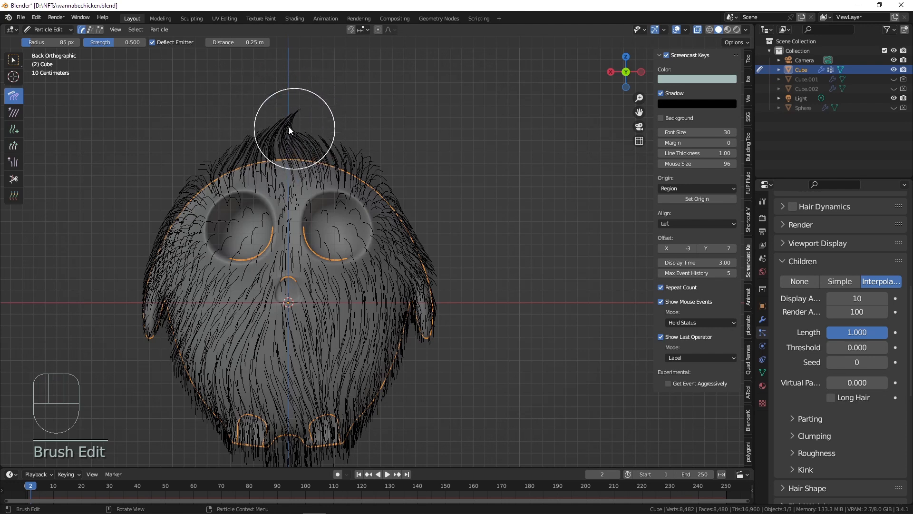
Lengthen the crest across the top of the head with the Length brush in Grow mode, undoing the last stroke.
{"action": "left_click", "coordinate": [14, 162]}
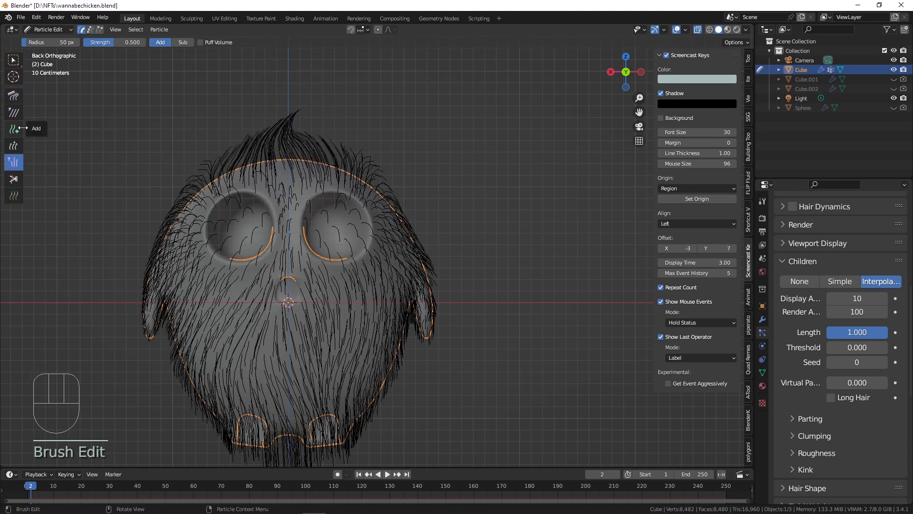
{"action": "left_click", "coordinate": [14, 145]}
{"action": "mouse_move", "coordinate": [243, 101]}
{"action": "left_mouse_down"}
{"action": "mouse_move", "coordinate": [279, 101]}
{"action": "mouse_move", "coordinate": [228, 129]}
{"action": "mouse_move", "coordinate": [323, 122]}
{"action": "mouse_move", "coordinate": [358, 131]}
{"action": "left_mouse_up"}
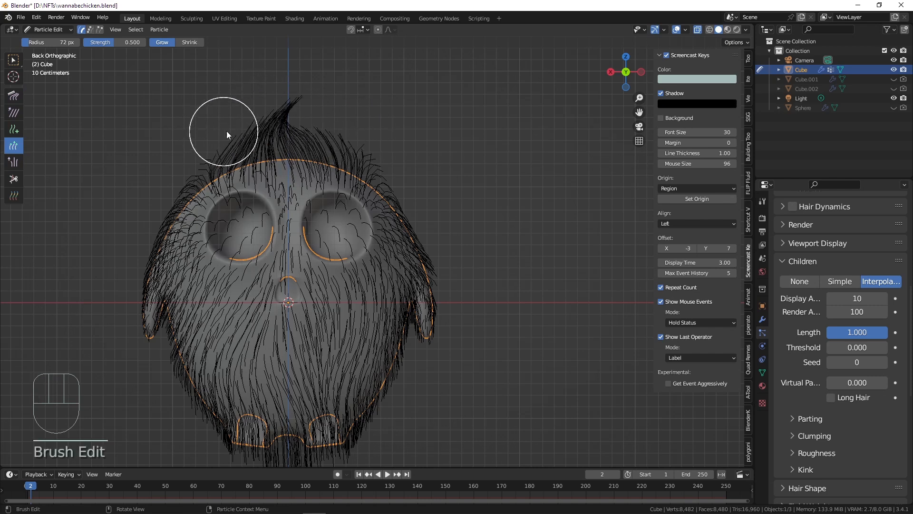
{"action": "mouse_move", "coordinate": [229, 132]}
{"action": "left_mouse_down"}
{"action": "mouse_move", "coordinate": [309, 123]}
{"action": "mouse_move", "coordinate": [372, 137]}
{"action": "left_mouse_up"}
{"action": "mouse_move", "coordinate": [266, 138]}
{"action": "left_mouse_down"}
{"action": "mouse_move", "coordinate": [215, 149]}
{"action": "mouse_move", "coordinate": [281, 122]}
{"action": "mouse_move", "coordinate": [386, 147]}
{"action": "left_mouse_up"}
{"action": "mouse_move", "coordinate": [272, 102]}
{"action": "left_mouse_down"}
{"action": "mouse_move", "coordinate": [270, 112]}
{"action": "mouse_move", "coordinate": [312, 136]}
{"action": "mouse_move", "coordinate": [406, 142]}
{"action": "mouse_move", "coordinate": [257, 119]}
{"action": "mouse_move", "coordinate": [328, 119]}
{"action": "mouse_move", "coordinate": [282, 119]}
{"action": "mouse_move", "coordinate": [318, 106]}
{"action": "left_mouse_up"}
{"action": "key", "text": "ctrl+z"}
Comb the long crest sideways across the head into a swept quiff, setting the brush radius to 79 px.
{"action": "left_click", "coordinate": [13, 96]}
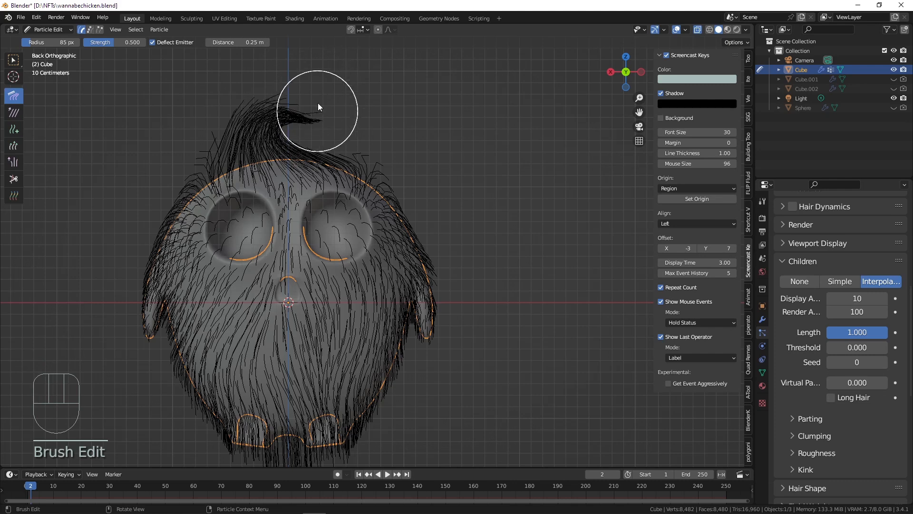
{"action": "mouse_move", "coordinate": [240, 84]}
{"action": "left_mouse_down"}
{"action": "mouse_move", "coordinate": [272, 86]}
{"action": "mouse_move", "coordinate": [312, 144]}
{"action": "mouse_move", "coordinate": [359, 159]}
{"action": "left_mouse_up"}
{"action": "key", "text": "f"}
{"action": "left_click", "coordinate": [287, 126]}
{"action": "key", "text": "f"}
{"action": "left_click", "coordinate": [228, 177]}
{"action": "mouse_move", "coordinate": [212, 164]}
{"action": "left_mouse_down"}
{"action": "mouse_move", "coordinate": [219, 142]}
{"action": "mouse_move", "coordinate": [253, 122]}
{"action": "mouse_move", "coordinate": [312, 111]}
{"action": "mouse_move", "coordinate": [341, 151]}
{"action": "mouse_move", "coordinate": [332, 161]}
{"action": "mouse_move", "coordinate": [366, 167]}
{"action": "mouse_move", "coordinate": [344, 155]}
{"action": "mouse_move", "coordinate": [359, 163]}
{"action": "mouse_move", "coordinate": [321, 164]}
{"action": "mouse_move", "coordinate": [323, 144]}
{"action": "left_mouse_up"}
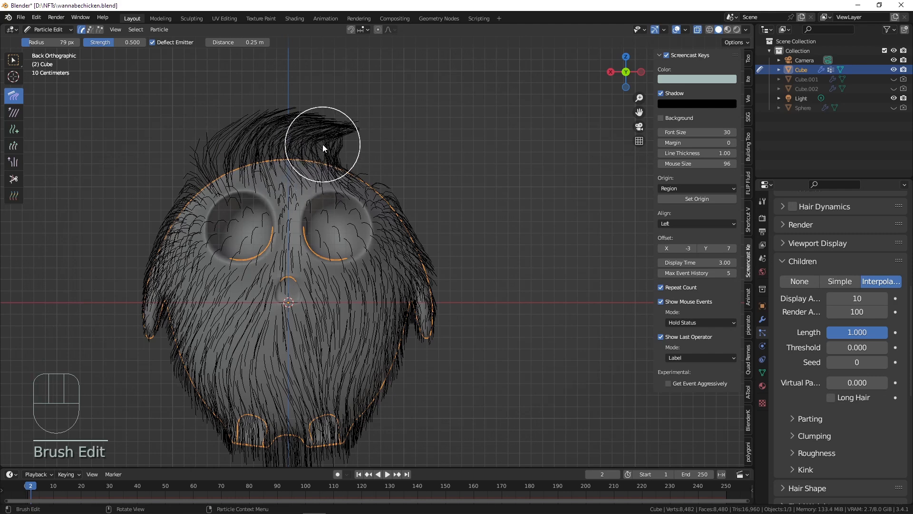
Switch to the left orthographic view and set the Comb brush radius to 114 px.
{"action": "middle_click_drag", "start_coordinate": [342, 148], "coordinate": [291, 135], "text": "alt"}
{"action": "scroll", "coordinate": [299, 137], "scroll_direction": "down", "scroll_amount": 1}
{"action": "key", "text": "f"}
{"action": "left_click", "coordinate": [324, 139]}
Try to comb the crest forward from the side, then undo the strokes.
{"action": "mouse_move", "coordinate": [454, 112]}
{"action": "left_mouse_down"}
{"action": "mouse_move", "coordinate": [415, 85]}
{"action": "mouse_move", "coordinate": [389, 93]}
{"action": "left_mouse_up"}
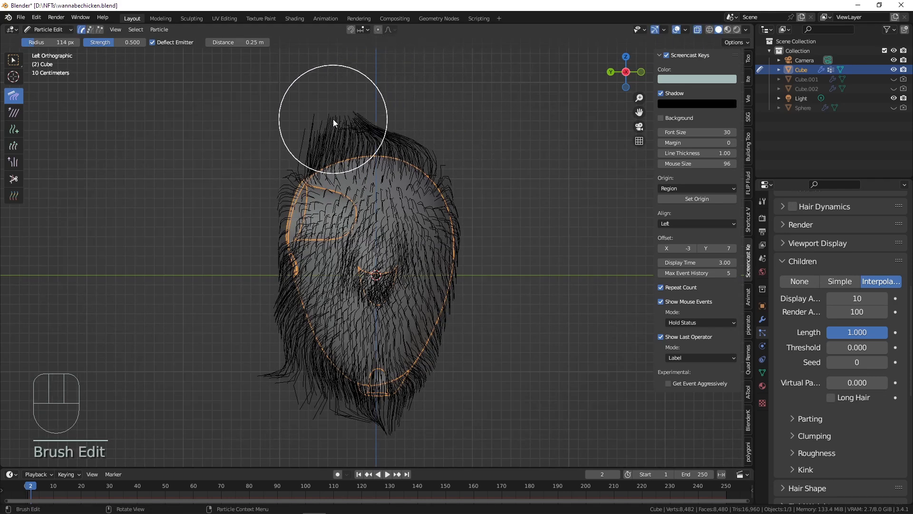
{"action": "key", "text": "ctrl+z"}
{"action": "key", "text": "ctrl+z"}
{"action": "key", "text": "ctrl+z"}
{"action": "key", "text": "ctrl+z"}
Comb the crest backward over the crown from the side, then sweep it sideways from the face view with a 78 px radius.
{"action": "mouse_move", "coordinate": [287, 106]}
{"action": "left_mouse_down"}
{"action": "mouse_move", "coordinate": [301, 93]}
{"action": "mouse_move", "coordinate": [338, 90]}
{"action": "mouse_move", "coordinate": [326, 98]}
{"action": "mouse_move", "coordinate": [436, 98]}
{"action": "mouse_move", "coordinate": [467, 112]}
{"action": "mouse_move", "coordinate": [513, 167]}
{"action": "mouse_move", "coordinate": [467, 156]}
{"action": "left_mouse_up"}
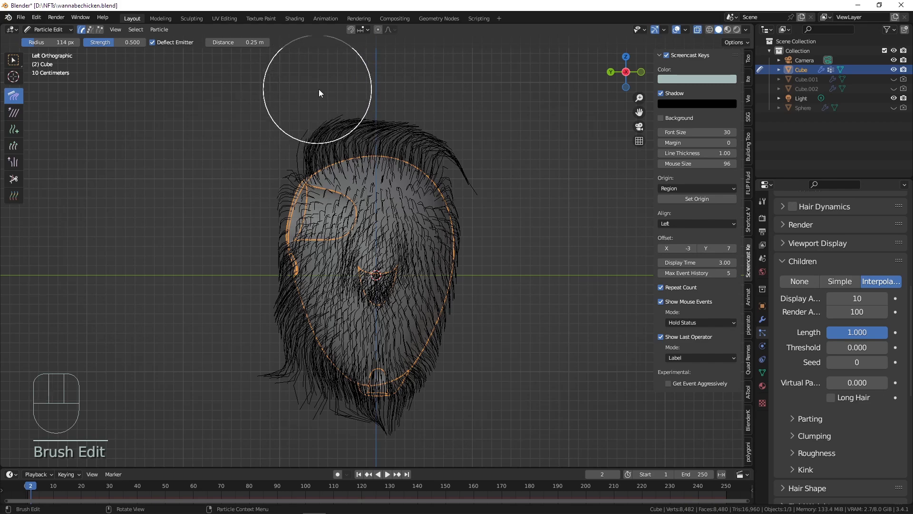
{"action": "middle_click_drag", "start_coordinate": [326, 156], "coordinate": [343, 156], "text": "alt"}
{"action": "key", "text": "f"}
{"action": "left_click", "coordinate": [307, 144]}
{"action": "mouse_move", "coordinate": [214, 143]}
{"action": "left_mouse_down"}
{"action": "mouse_move", "coordinate": [243, 130]}
{"action": "mouse_move", "coordinate": [265, 144]}
{"action": "mouse_move", "coordinate": [307, 145]}
{"action": "mouse_move", "coordinate": [294, 143]}
{"action": "left_mouse_up"}
Comb the tip of the crest into a flick with a 38 px brush, then set the brush radius to 73 px.
{"action": "middle_click_drag", "start_coordinate": [292, 142], "coordinate": [362, 141], "text": "alt"}
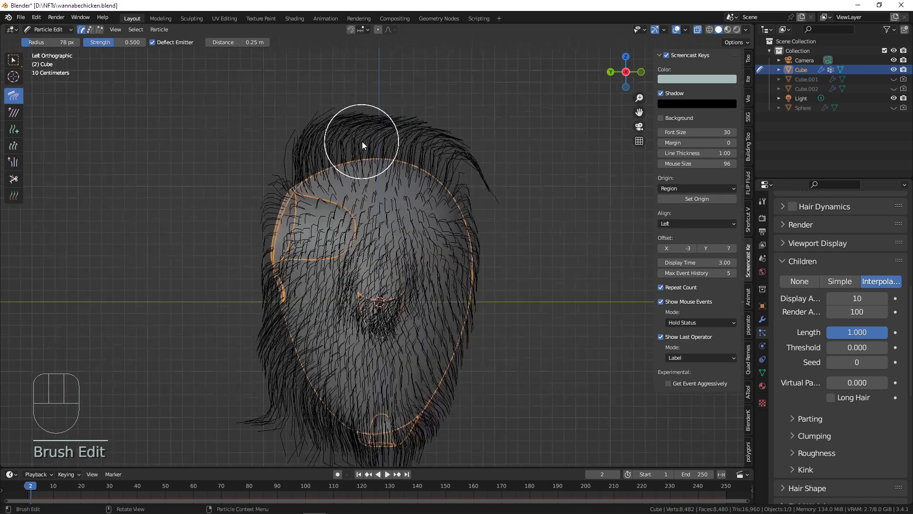
{"action": "scroll", "coordinate": [361, 141], "scroll_direction": "up", "scroll_amount": 3}
{"action": "scroll", "coordinate": [316, 144], "scroll_direction": "up", "scroll_amount": 2}
{"action": "scroll", "coordinate": [306, 129], "scroll_direction": "down", "scroll_amount": 5}
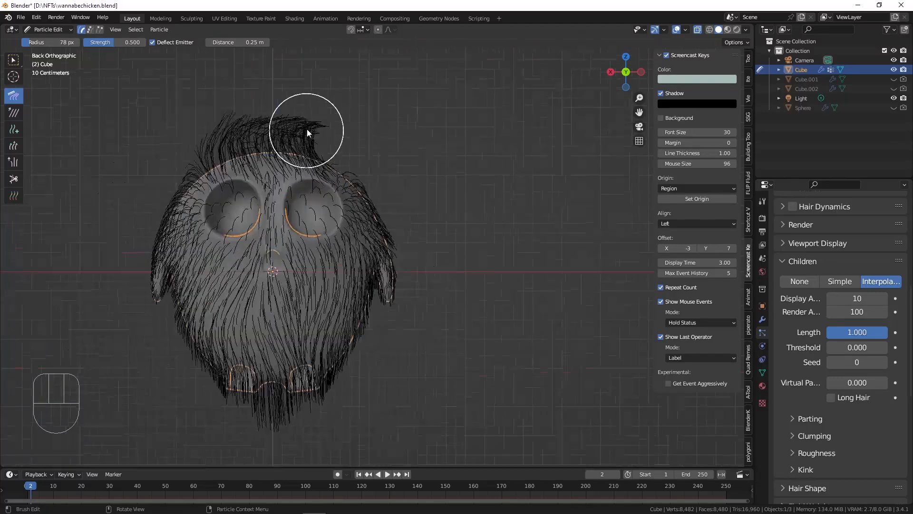
{"action": "scroll", "coordinate": [315, 126], "scroll_direction": "up", "scroll_amount": 4}
{"action": "key", "text": "f"}
{"action": "left_click", "coordinate": [302, 129]}
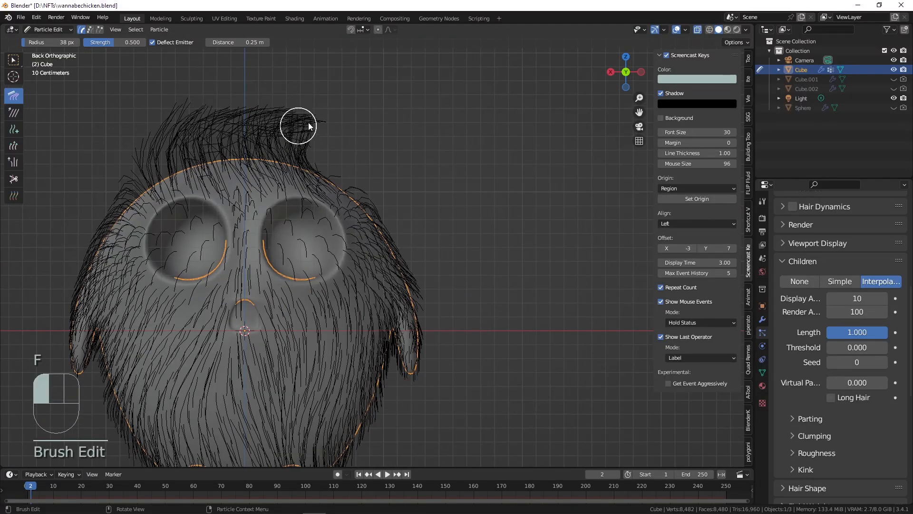
{"action": "mouse_move", "coordinate": [332, 131]}
{"action": "left_mouse_down"}
{"action": "mouse_move", "coordinate": [359, 137]}
{"action": "mouse_move", "coordinate": [322, 148]}
{"action": "left_mouse_up"}
{"action": "key", "text": "f"}
{"action": "left_click", "coordinate": [349, 143]}
{"action": "scroll", "coordinate": [388, 152], "scroll_direction": "down", "scroll_amount": 4}
{"action": "scroll", "coordinate": [430, 161], "scroll_direction": "up", "scroll_amount": 2}
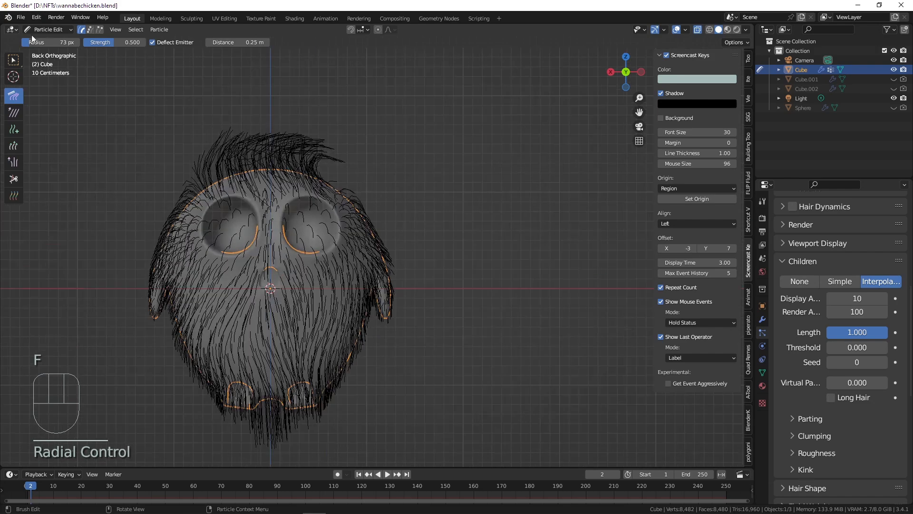
Return to Object Mode and turn off X-ray to inspect the groomed fur in solid shading.
{"action": "left_click", "coordinate": [47, 29]}
{"action": "left_click", "coordinate": [53, 38]}
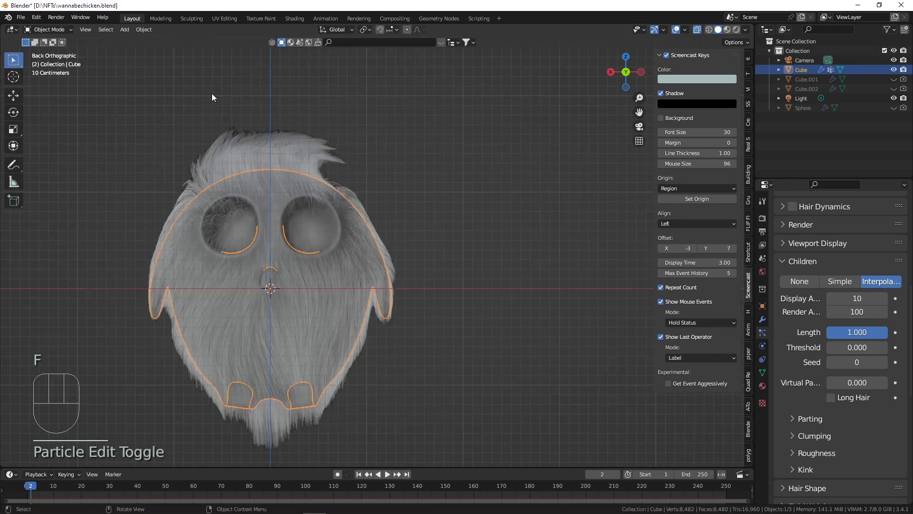
{"action": "left_click", "coordinate": [696, 30]}
{"action": "middle_click_drag", "start_coordinate": [413, 124], "coordinate": [312, 177]}
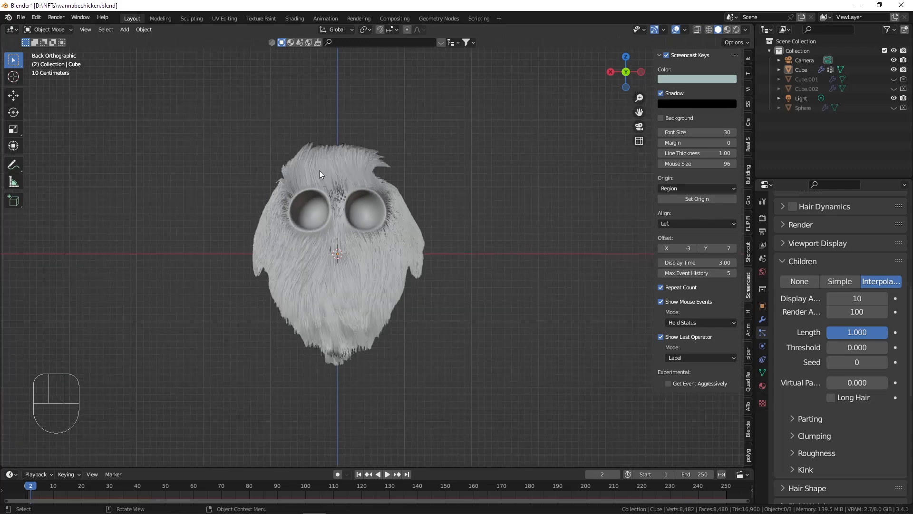
{"action": "scroll", "coordinate": [288, 248], "scroll_direction": "up", "scroll_amount": 3}
{"action": "scroll", "coordinate": [440, 96], "scroll_direction": "up", "scroll_amount": 1}
{"action": "middle_click_drag", "start_coordinate": [437, 93], "coordinate": [362, 133], "text": "shift"}
{"action": "scroll", "coordinate": [353, 144], "scroll_direction": "up", "scroll_amount": 2}
Set the particle hair's render path steps to 5.
{"action": "scroll", "coordinate": [353, 144], "scroll_direction": "down", "scroll_amount": 5}
{"action": "scroll", "coordinate": [797, 292], "scroll_direction": "down", "scroll_amount": 8}
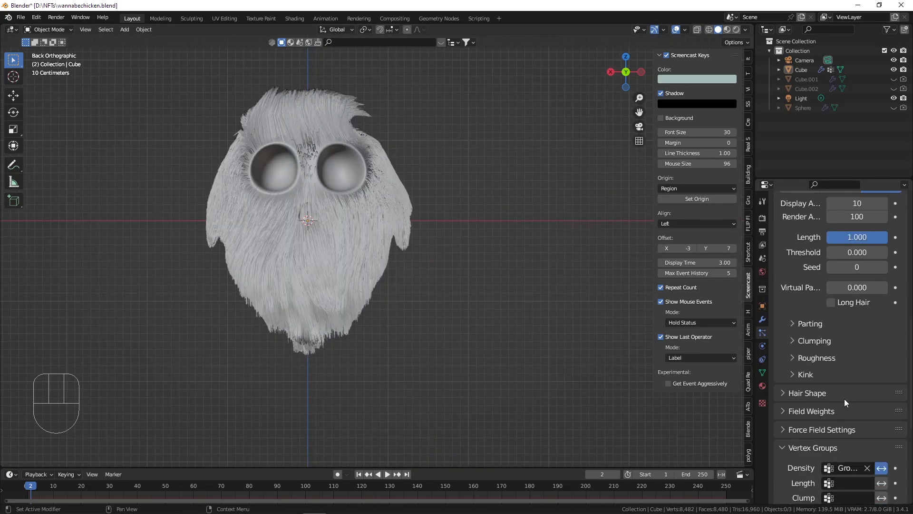
{"action": "scroll", "coordinate": [817, 296], "scroll_direction": "up", "scroll_amount": 6}
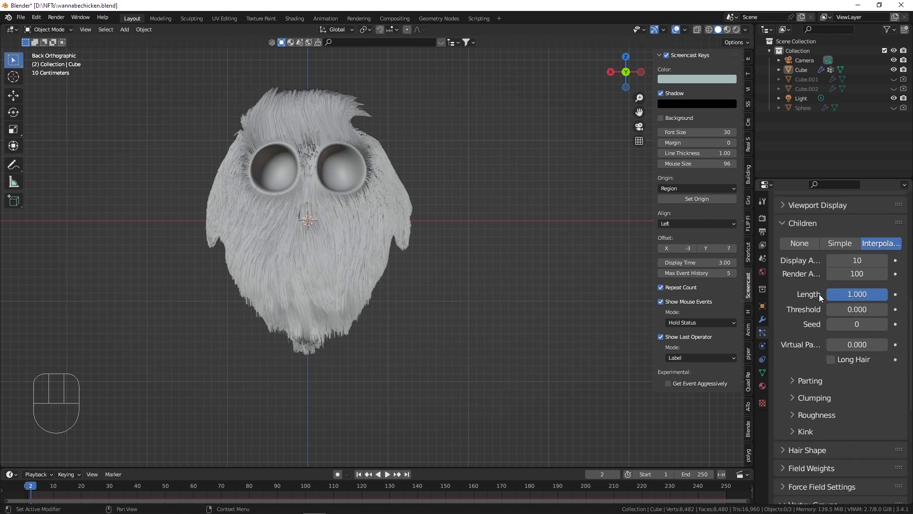
{"action": "scroll", "coordinate": [837, 314], "scroll_direction": "up", "scroll_amount": 2}
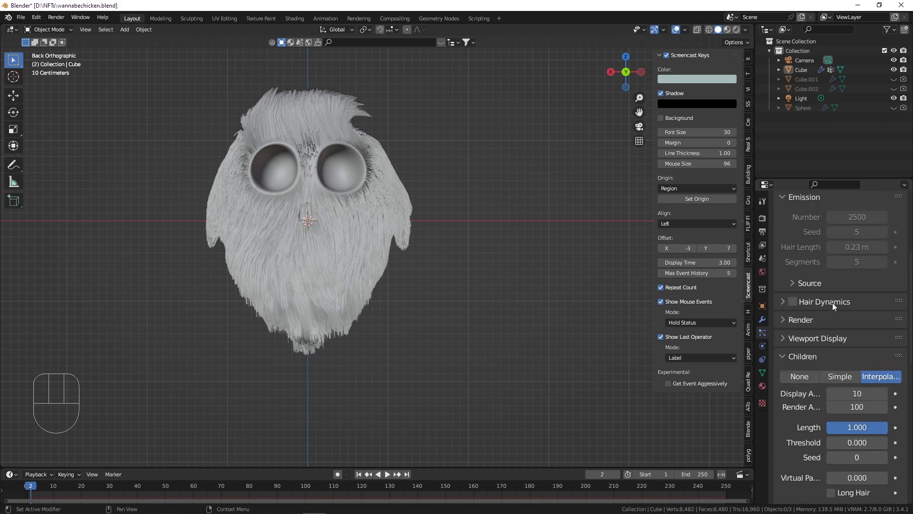
{"action": "left_click", "coordinate": [825, 319]}
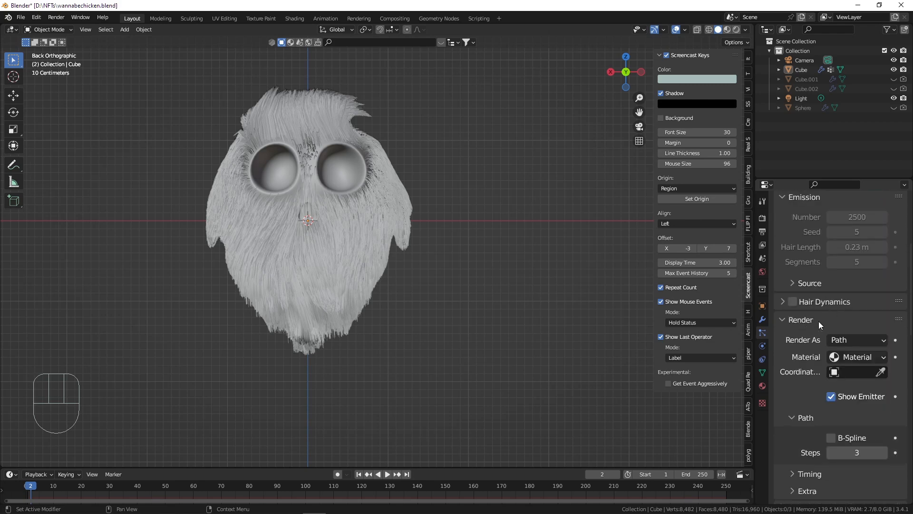
{"action": "left_click", "coordinate": [868, 452]}
{"action": "key", "text": "Return"}
{"action": "scroll", "coordinate": [859, 361], "scroll_direction": "up", "scroll_amount": 2}
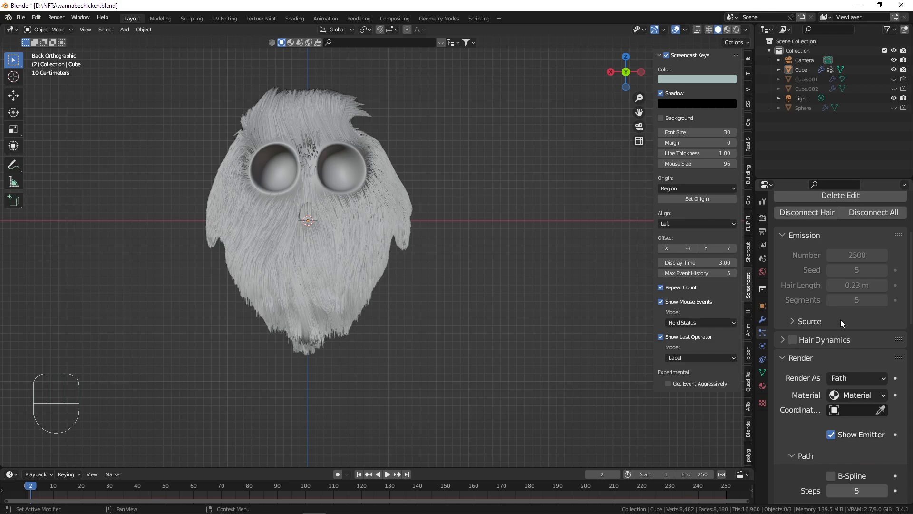
Set the hair's viewport display strand steps to 5.
{"action": "scroll", "coordinate": [839, 304], "scroll_direction": "up", "scroll_amount": 2}
{"action": "scroll", "coordinate": [832, 314], "scroll_direction": "down", "scroll_amount": 6}
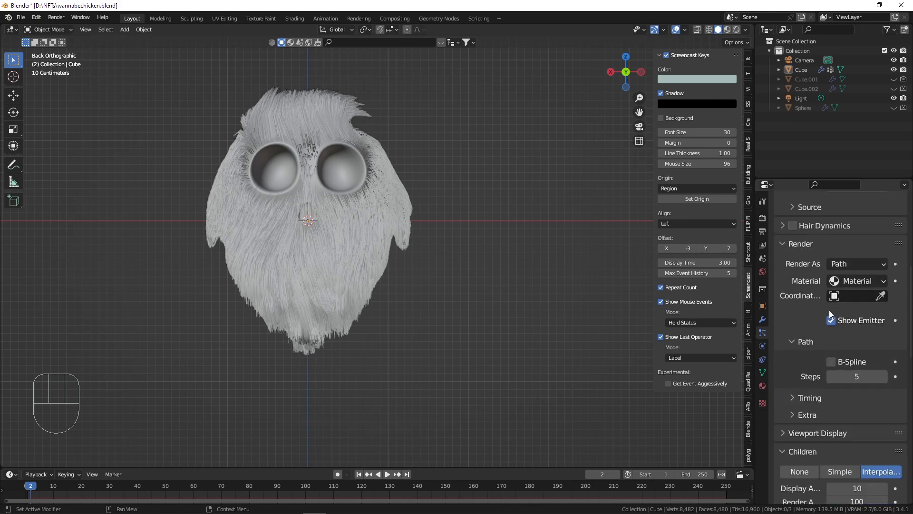
{"action": "left_click", "coordinate": [818, 431]}
{"action": "scroll", "coordinate": [834, 418], "scroll_direction": "down", "scroll_amount": 3}
{"action": "left_click", "coordinate": [871, 418]}
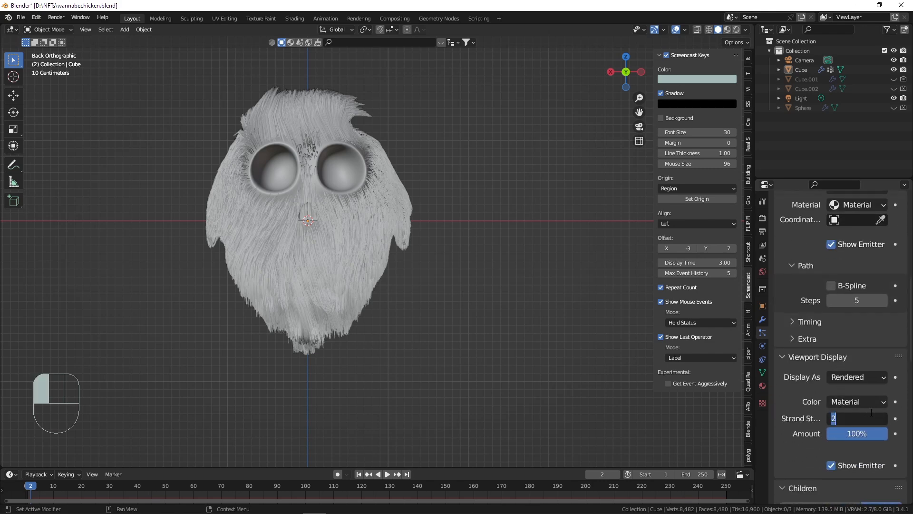
{"action": "type", "text": "5"}
{"action": "key", "text": "Return"}
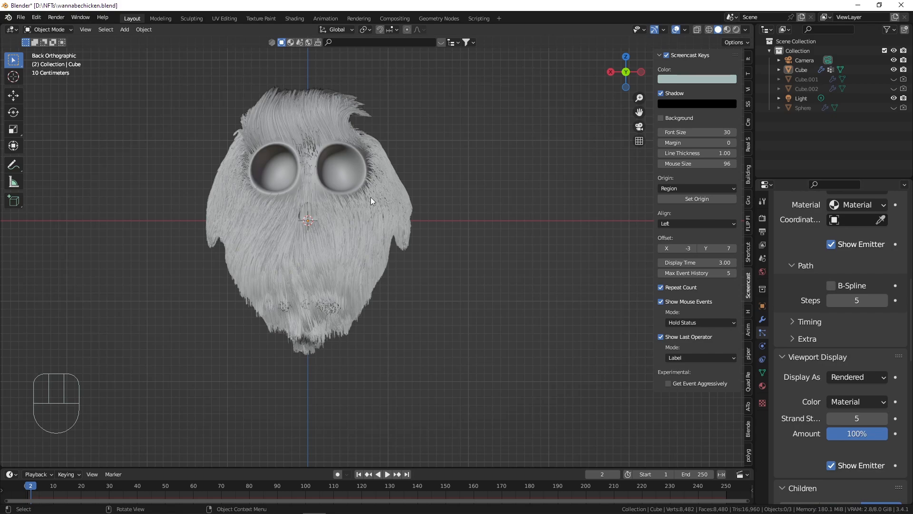
Comb the crest sideways over the crown in Particle Edit mode with a 152 px brush radius.
{"action": "scroll", "coordinate": [370, 190], "scroll_direction": "up", "scroll_amount": 4}
{"action": "scroll", "coordinate": [333, 115], "scroll_direction": "down", "scroll_amount": 2}
{"action": "scroll", "coordinate": [404, 205], "scroll_direction": "up", "scroll_amount": 1}
{"action": "scroll", "coordinate": [395, 153], "scroll_direction": "down", "scroll_amount": 1}
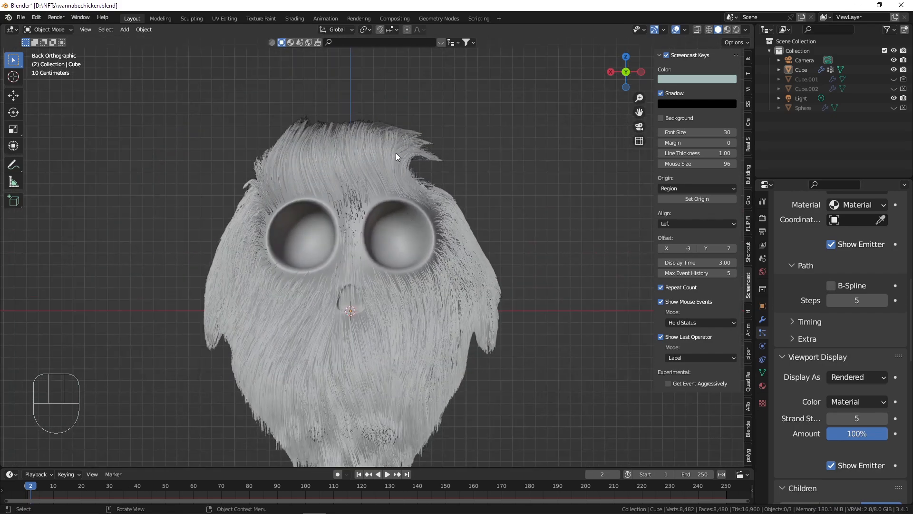
{"action": "scroll", "coordinate": [392, 152], "scroll_direction": "up", "scroll_amount": 3}
{"action": "left_click", "coordinate": [335, 112]}
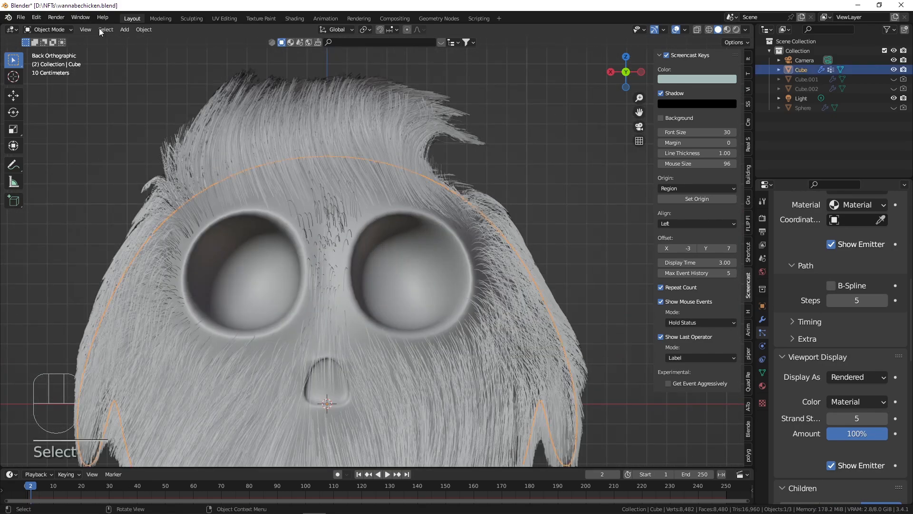
{"action": "left_click", "coordinate": [53, 29]}
{"action": "left_click", "coordinate": [68, 104]}
{"action": "key", "text": "f"}
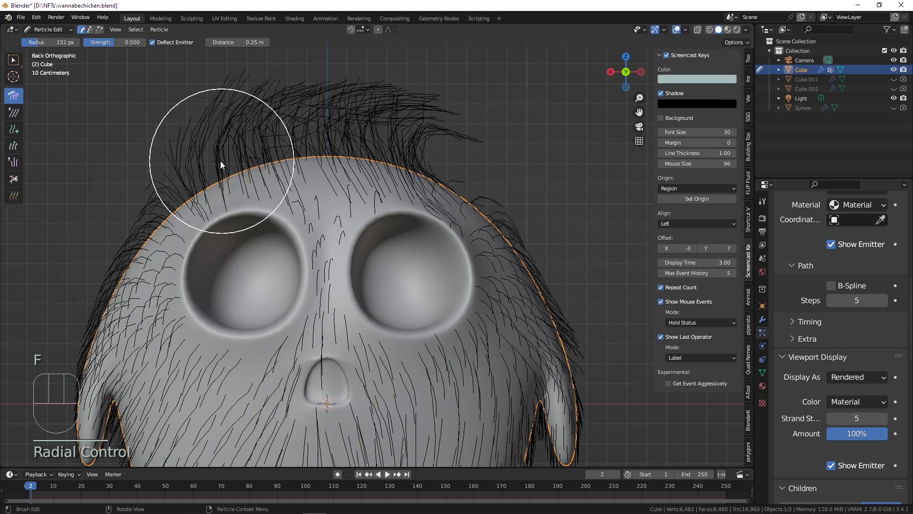
{"action": "mouse_move", "coordinate": [221, 161]}
{"action": "left_mouse_down"}
{"action": "mouse_move", "coordinate": [206, 122]}
{"action": "mouse_move", "coordinate": [256, 92]}
{"action": "left_mouse_up"}
{"action": "mouse_move", "coordinate": [145, 137]}
{"action": "left_mouse_down"}
{"action": "mouse_move", "coordinate": [376, 81]}
{"action": "mouse_move", "coordinate": [513, 139]}
{"action": "mouse_move", "coordinate": [504, 198]}
{"action": "left_mouse_up"}
{"action": "mouse_move", "coordinate": [545, 168]}
{"action": "left_mouse_down"}
{"action": "mouse_move", "coordinate": [525, 196]}
{"action": "mouse_move", "coordinate": [567, 165]}
{"action": "left_mouse_up"}
Flick the crest's tip upward with a 108 px Comb brush, then return to Object Mode to check the fur.
{"action": "key", "text": "f"}
{"action": "left_click", "coordinate": [521, 186]}
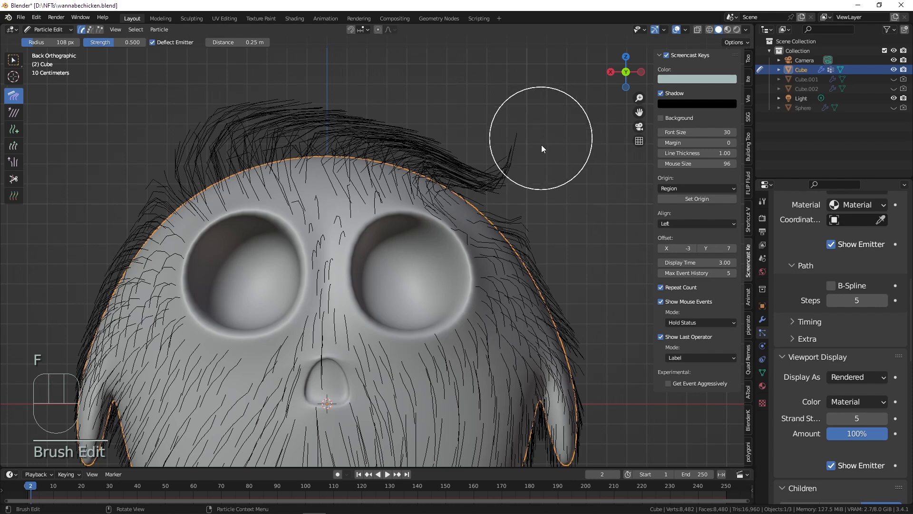
{"action": "left_click", "coordinate": [47, 30]}
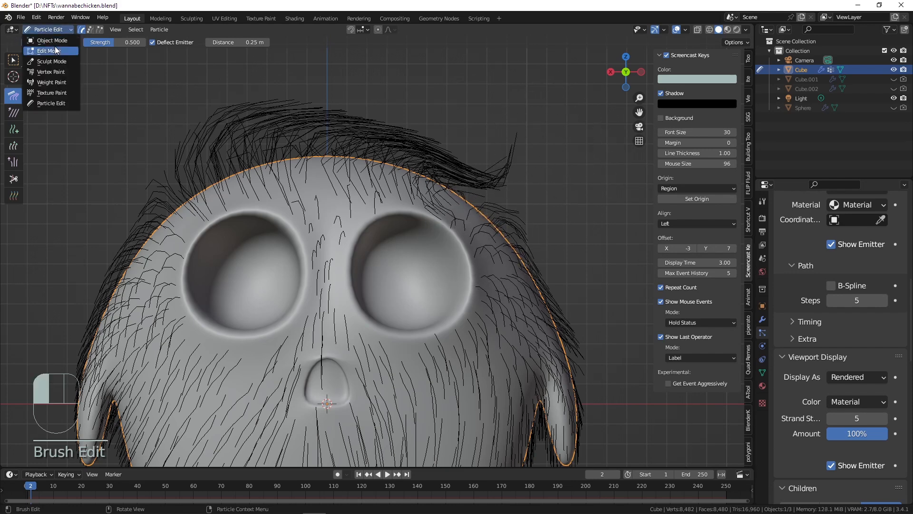
{"action": "left_click", "coordinate": [52, 50]}
{"action": "left_click", "coordinate": [47, 29]}
{"action": "left_click", "coordinate": [51, 40]}
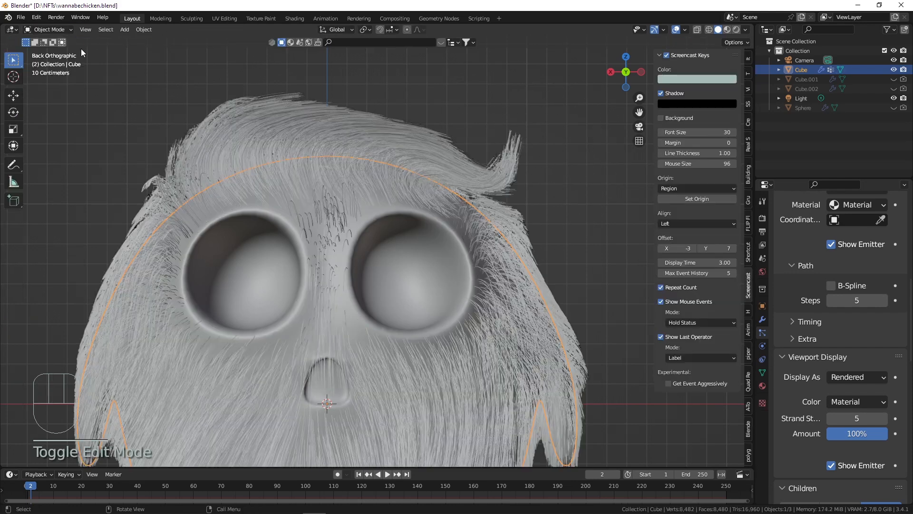
{"action": "left_click", "coordinate": [417, 90]}
{"action": "scroll", "coordinate": [418, 95], "scroll_direction": "down", "scroll_amount": 4}
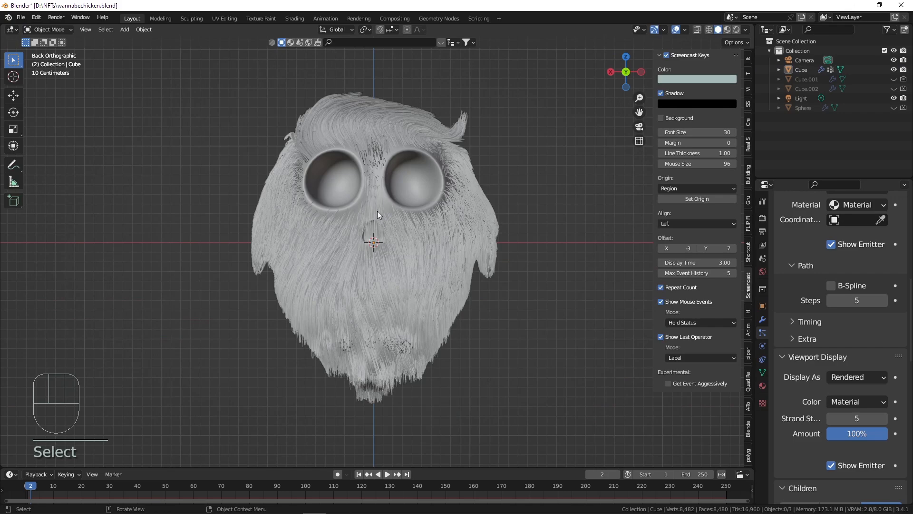
{"action": "scroll", "coordinate": [421, 216], "scroll_direction": "up", "scroll_amount": 6}
Comb the fur away from the beak socket in Particle Edit with a 70 px brush, then return to Object Mode.
{"action": "left_click", "coordinate": [53, 30]}
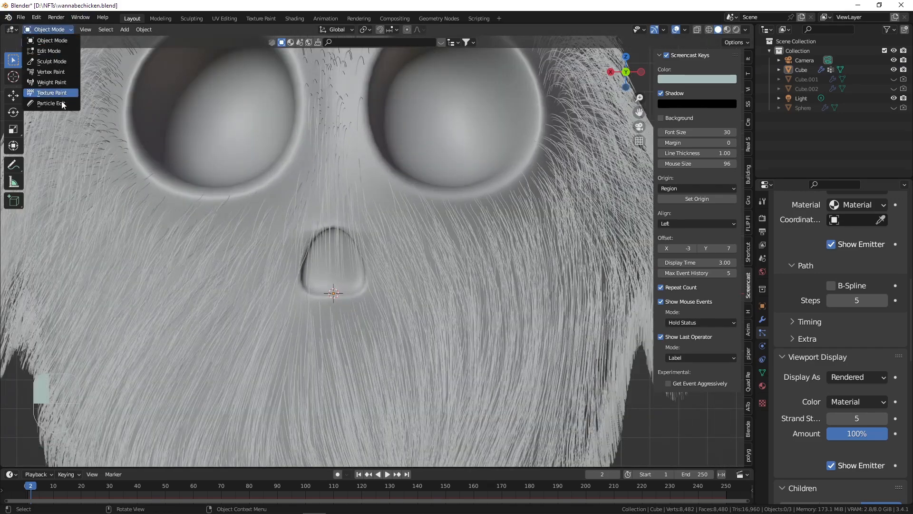
{"action": "left_click", "coordinate": [48, 103]}
{"action": "key", "text": "f"}
{"action": "mouse_move", "coordinate": [338, 234]}
{"action": "left_mouse_down"}
{"action": "mouse_move", "coordinate": [301, 239]}
{"action": "mouse_move", "coordinate": [297, 252]}
{"action": "mouse_move", "coordinate": [355, 226]}
{"action": "mouse_move", "coordinate": [341, 201]}
{"action": "left_mouse_up"}
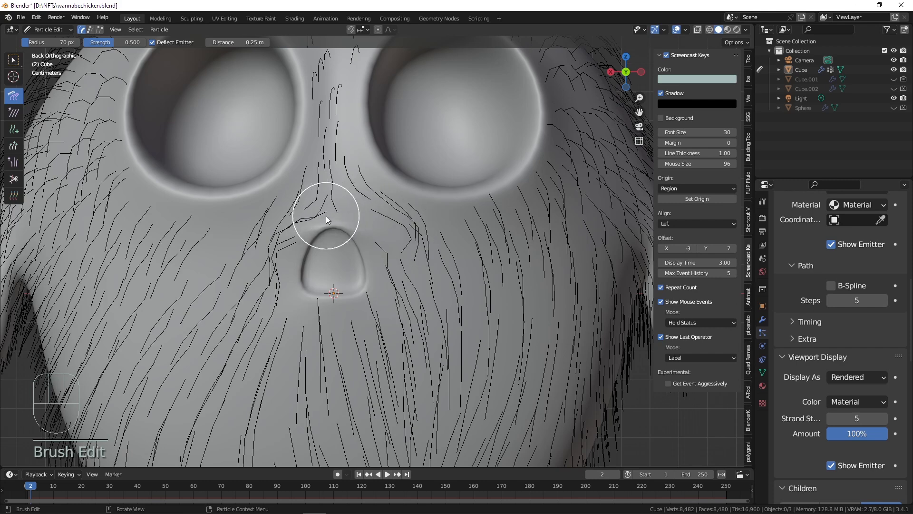
{"action": "mouse_move", "coordinate": [320, 216]}
{"action": "left_mouse_down"}
{"action": "mouse_move", "coordinate": [302, 218]}
{"action": "mouse_move", "coordinate": [302, 231]}
{"action": "mouse_move", "coordinate": [333, 308]}
{"action": "mouse_move", "coordinate": [304, 312]}
{"action": "mouse_move", "coordinate": [359, 301]}
{"action": "mouse_move", "coordinate": [381, 314]}
{"action": "left_mouse_up"}
{"action": "left_click", "coordinate": [48, 29]}
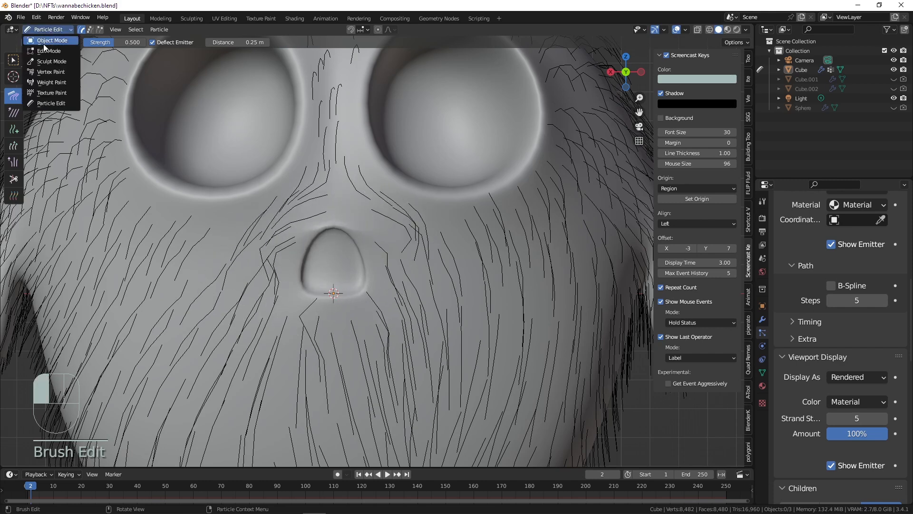
{"action": "left_click", "coordinate": [44, 43]}
{"action": "scroll", "coordinate": [345, 186], "scroll_direction": "down", "scroll_amount": 5}
{"action": "scroll", "coordinate": [428, 157], "scroll_direction": "up", "scroll_amount": 1}
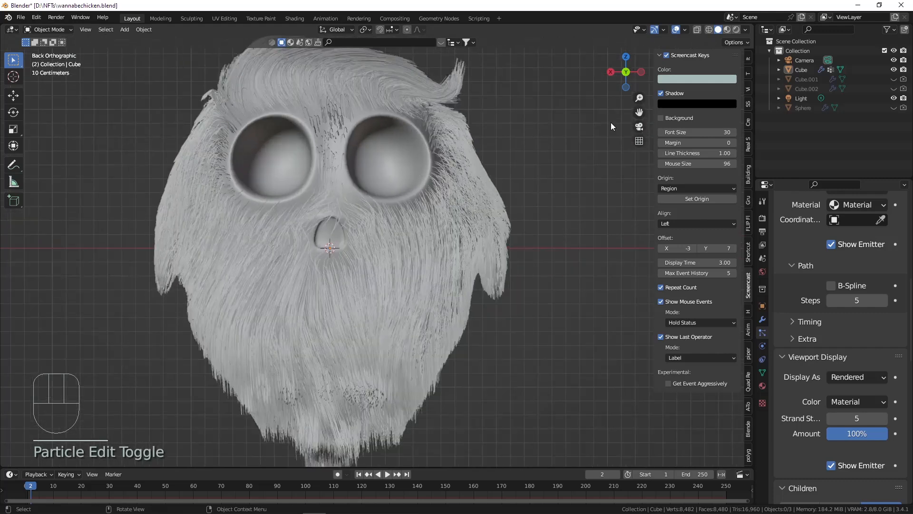
Unhide the Sphere, Cube.002 and Cube.001 objects to show the eyes, feet and beak.
{"action": "left_click", "coordinate": [894, 108]}
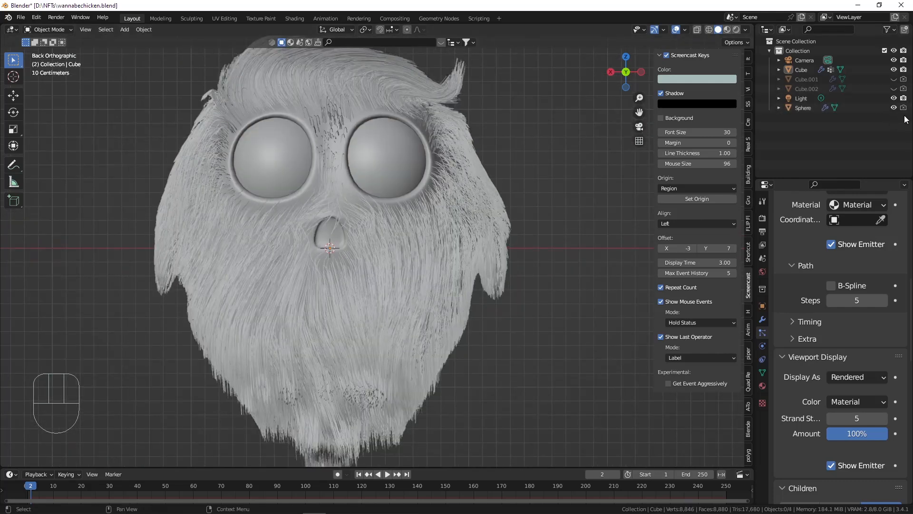
{"action": "left_click", "coordinate": [893, 88]}
{"action": "left_click", "coordinate": [894, 79]}
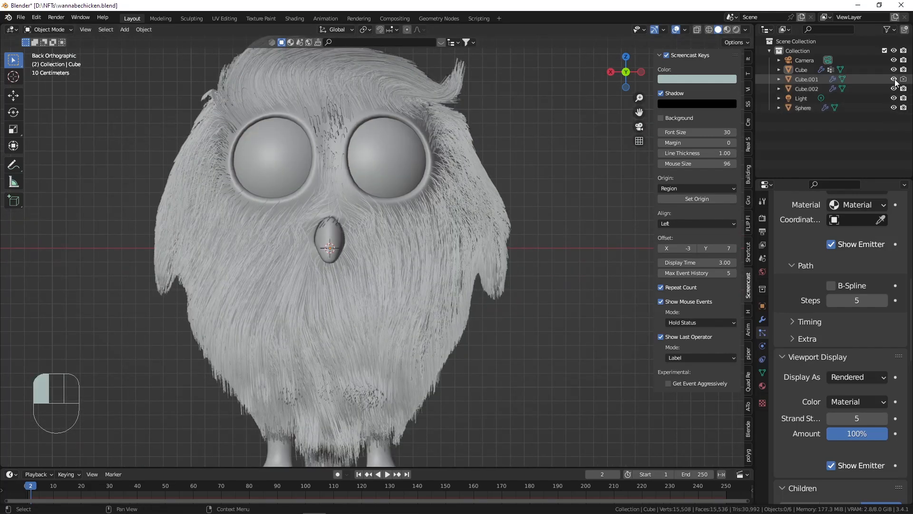
{"action": "scroll", "coordinate": [479, 236], "scroll_direction": "down", "scroll_amount": 1}
{"action": "middle_click_drag", "start_coordinate": [479, 236], "coordinate": [497, 184], "text": "shift"}
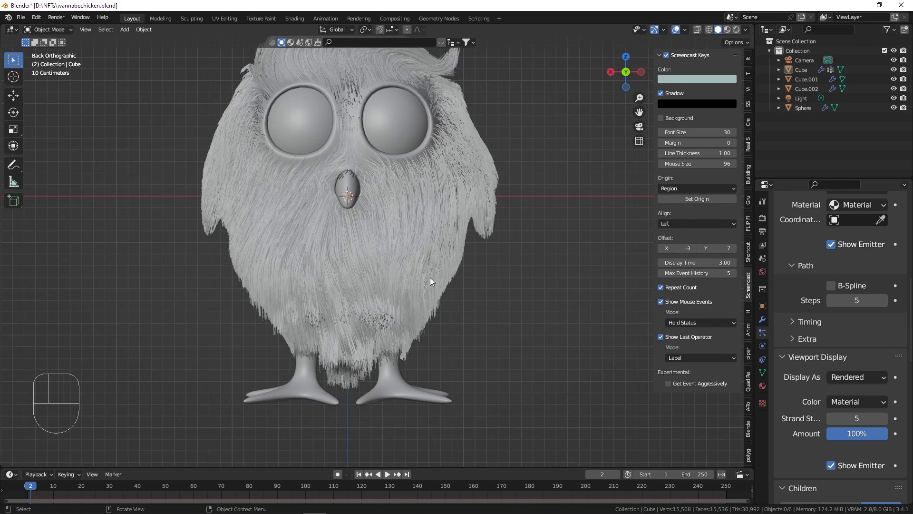
Select the body and comb the fur beside the head above one wing in Particle Edit with an 88 px brush.
{"action": "mouse_move", "coordinate": [415, 242]}
{"action": "middle_mouse_down"}
{"action": "mouse_move", "coordinate": [498, 240]}
{"action": "mouse_move", "coordinate": [416, 236]}
{"action": "mouse_move", "coordinate": [418, 246]}
{"action": "middle_mouse_up"}
{"action": "left_click", "coordinate": [404, 240]}
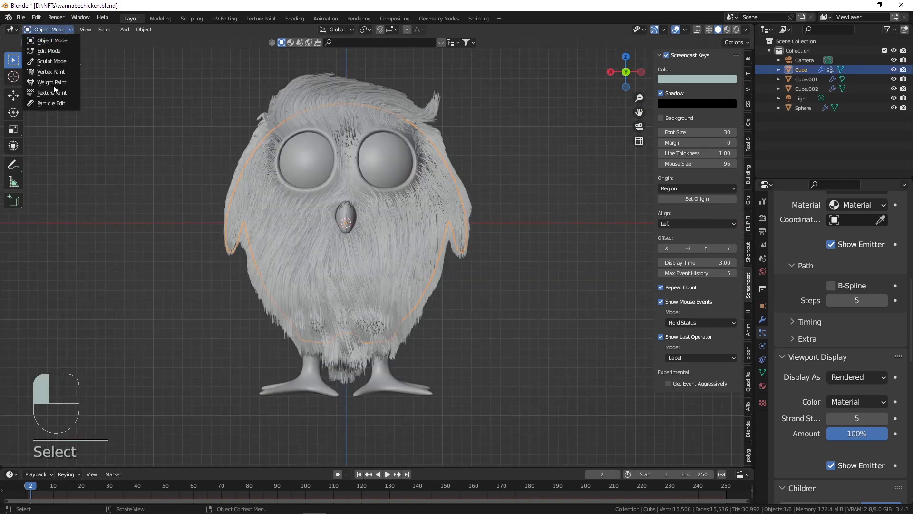
{"action": "left_click", "coordinate": [51, 103]}
{"action": "scroll", "coordinate": [235, 175], "scroll_direction": "up", "scroll_amount": 2}
{"action": "key", "text": "f"}
{"action": "left_click", "coordinate": [231, 174]}
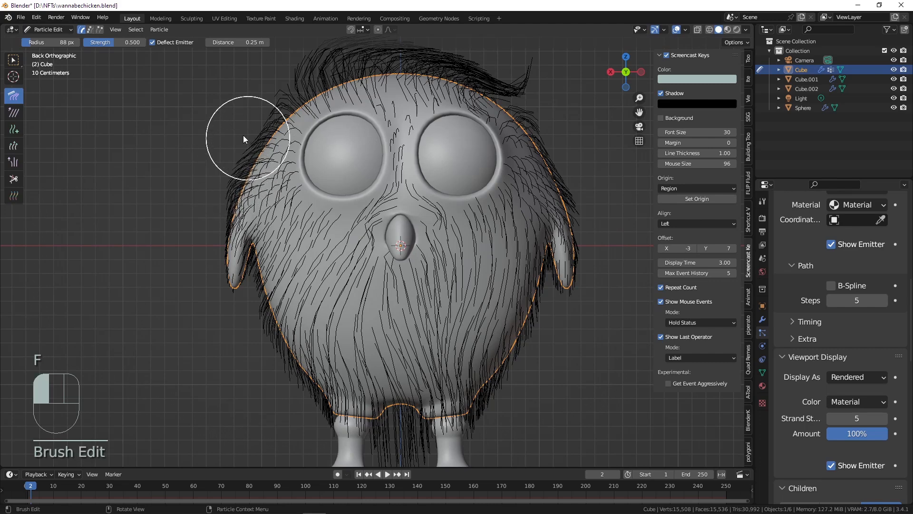
{"action": "left_click_drag", "start_coordinate": [244, 136], "coordinate": [257, 125]}
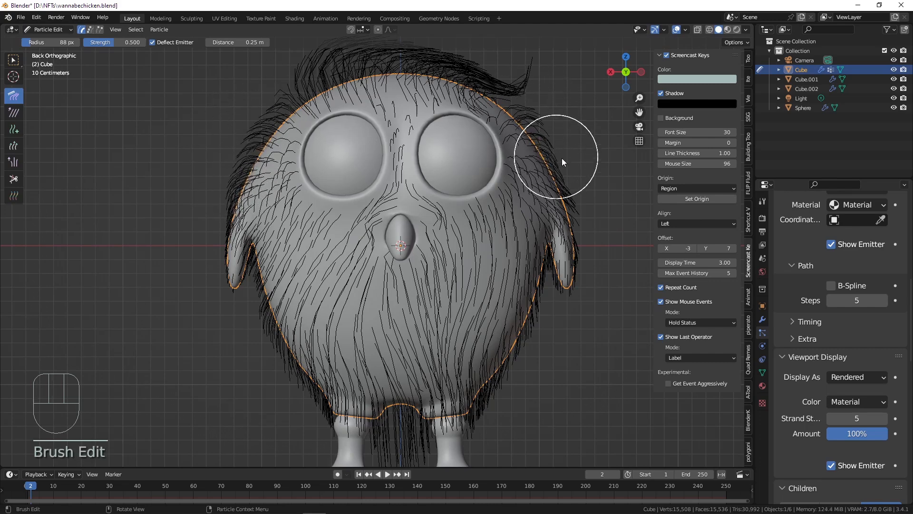
Comb the fur along the front of the face upward from the left orthographic view, then return to the face view.
{"action": "middle_click_drag", "start_coordinate": [561, 158], "coordinate": [436, 166], "text": "alt"}
{"action": "scroll", "coordinate": [381, 181], "scroll_direction": "up", "scroll_amount": 3}
{"action": "mouse_move", "coordinate": [341, 189]}
{"action": "left_mouse_down"}
{"action": "mouse_move", "coordinate": [328, 157]}
{"action": "mouse_move", "coordinate": [292, 144]}
{"action": "mouse_move", "coordinate": [310, 166]}
{"action": "mouse_move", "coordinate": [293, 239]}
{"action": "mouse_move", "coordinate": [329, 210]}
{"action": "mouse_move", "coordinate": [312, 90]}
{"action": "left_mouse_up"}
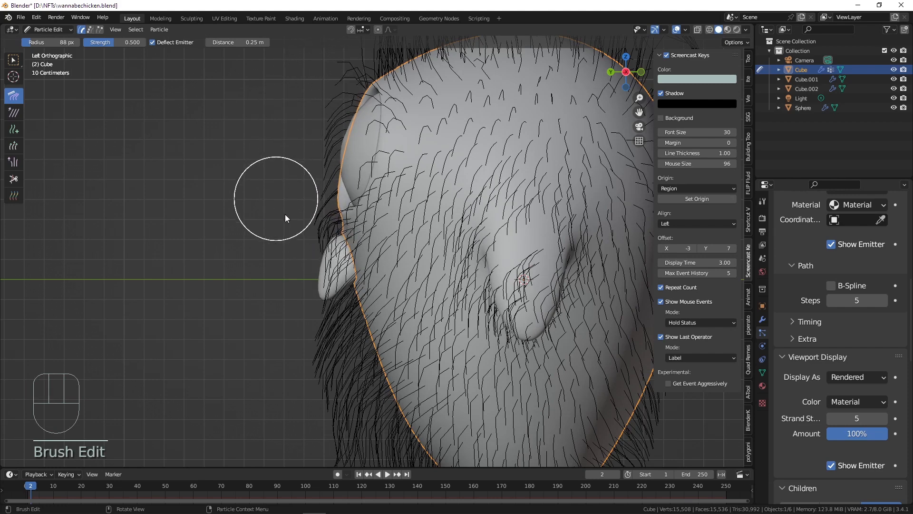
{"action": "scroll", "coordinate": [326, 172], "scroll_direction": "down", "scroll_amount": 2}
{"action": "middle_click_drag", "start_coordinate": [329, 172], "coordinate": [378, 180], "text": "alt"}
{"action": "scroll", "coordinate": [400, 181], "scroll_direction": "down", "scroll_amount": 3}
{"action": "middle_click_drag", "start_coordinate": [471, 175], "coordinate": [223, 192], "text": "shift"}
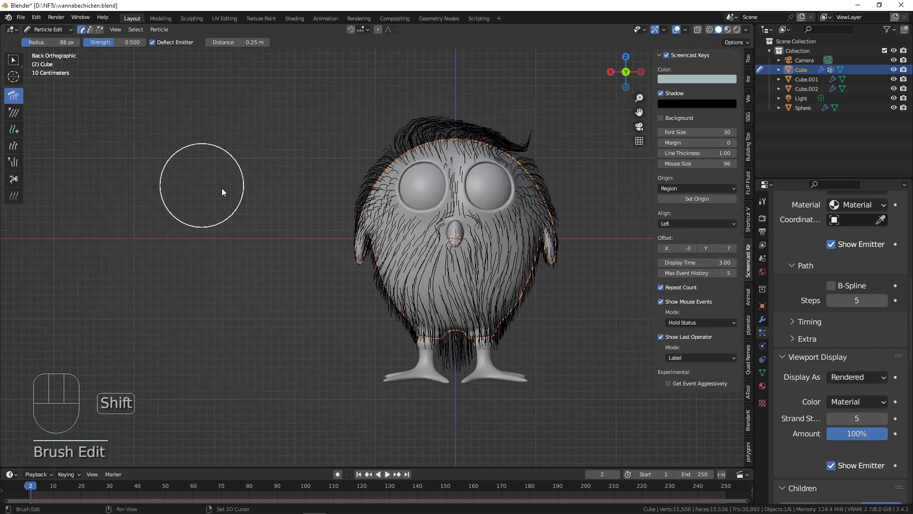
Comb the belly fur and the lower body's side edges with a 106 px brush radius.
{"action": "scroll", "coordinate": [428, 273], "scroll_direction": "up", "scroll_amount": 2}
{"action": "key", "text": "f"}
{"action": "left_click", "coordinate": [386, 314]}
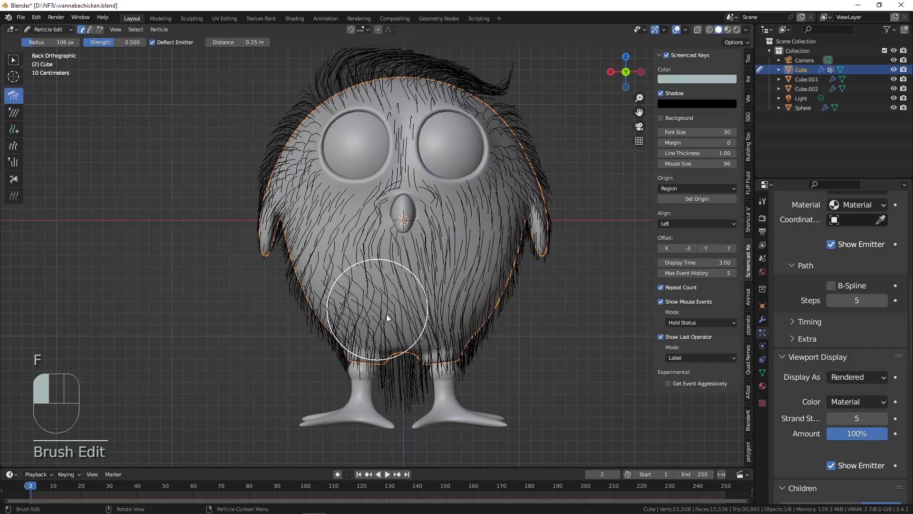
{"action": "left_click_drag", "start_coordinate": [386, 314], "coordinate": [404, 316]}
{"action": "mouse_move", "coordinate": [285, 298]}
{"action": "left_mouse_down"}
{"action": "mouse_move", "coordinate": [299, 312]}
{"action": "mouse_move", "coordinate": [317, 305]}
{"action": "mouse_move", "coordinate": [302, 290]}
{"action": "left_mouse_up"}
{"action": "left_click_drag", "start_coordinate": [470, 257], "coordinate": [515, 292]}
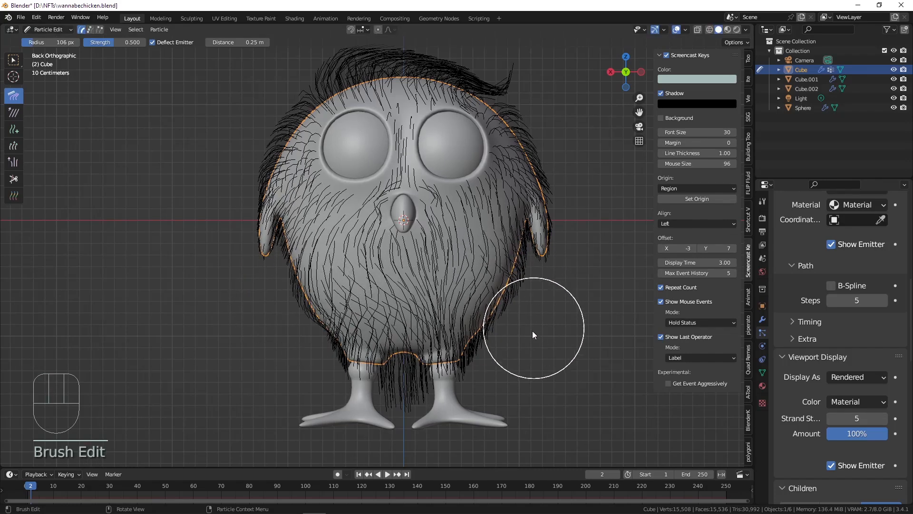
{"action": "left_click_drag", "start_coordinate": [521, 341], "coordinate": [491, 384]}
Comb the fur hanging around the tops of the legs and between them with a 78 px brush radius.
{"action": "key", "text": "f"}
{"action": "left_click", "coordinate": [394, 398]}
{"action": "middle_click_drag", "start_coordinate": [377, 389], "coordinate": [329, 304], "text": "shift"}
{"action": "scroll", "coordinate": [329, 304], "scroll_direction": "up", "scroll_amount": 2}
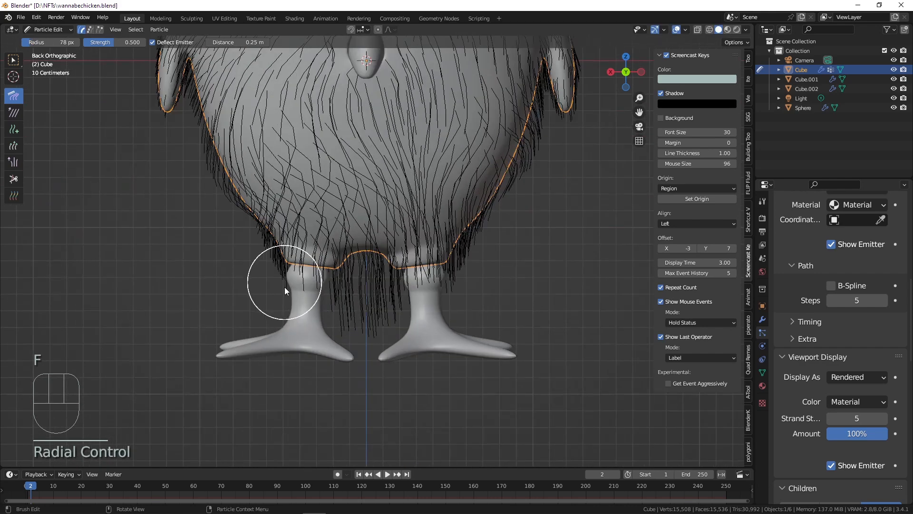
{"action": "left_click_drag", "start_coordinate": [284, 287], "coordinate": [309, 298]}
{"action": "mouse_move", "coordinate": [266, 267]}
{"action": "left_mouse_down"}
{"action": "mouse_move", "coordinate": [276, 260]}
{"action": "mouse_move", "coordinate": [307, 295]}
{"action": "mouse_move", "coordinate": [404, 315]}
{"action": "mouse_move", "coordinate": [406, 306]}
{"action": "left_mouse_up"}
{"action": "mouse_move", "coordinate": [406, 306]}
{"action": "left_mouse_down"}
{"action": "mouse_move", "coordinate": [343, 300]}
{"action": "mouse_move", "coordinate": [386, 323]}
{"action": "left_mouse_up"}
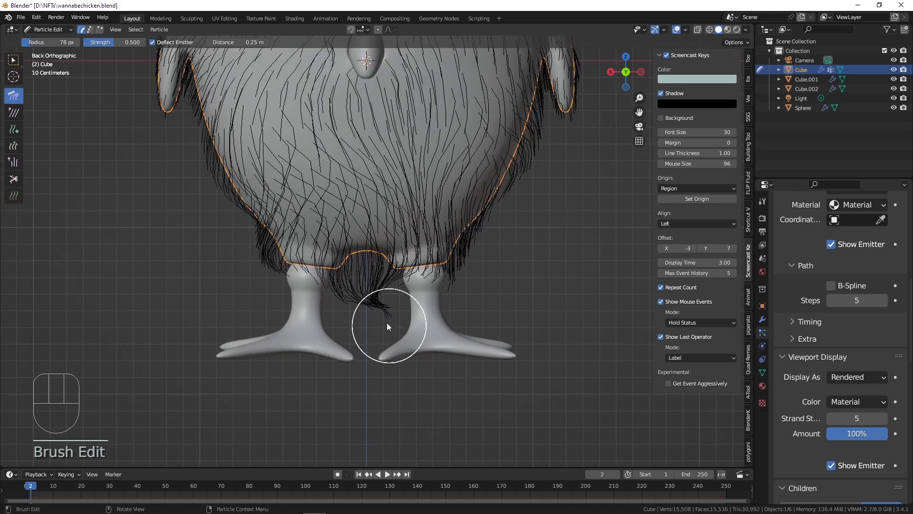
{"action": "mouse_move", "coordinate": [380, 281]}
{"action": "left_mouse_down"}
{"action": "mouse_move", "coordinate": [422, 276]}
{"action": "mouse_move", "coordinate": [465, 296]}
{"action": "left_mouse_up"}
Comb the stray strands at the belly's lower front down toward the leg from the left orthographic view.
{"action": "middle_click_drag", "start_coordinate": [459, 291], "coordinate": [396, 283], "text": "alt"}
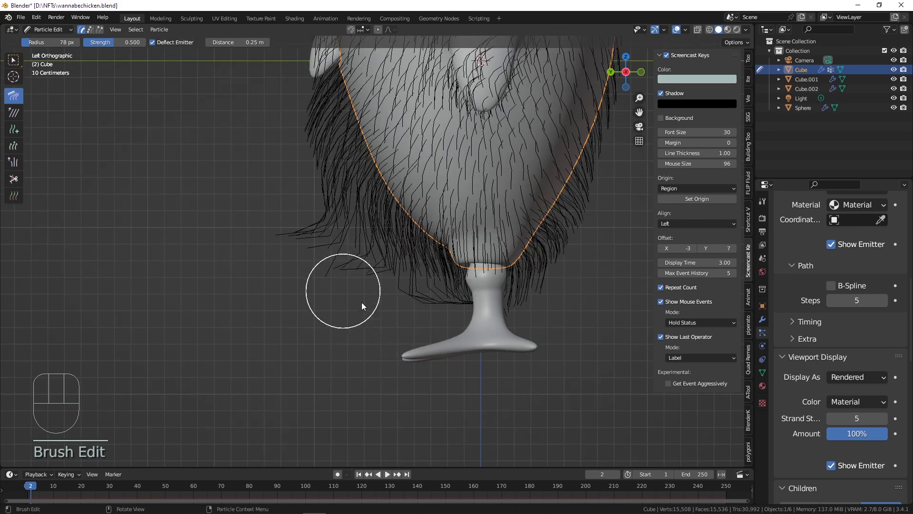
{"action": "mouse_move", "coordinate": [363, 306]}
{"action": "left_mouse_down"}
{"action": "mouse_move", "coordinate": [408, 330]}
{"action": "mouse_move", "coordinate": [398, 327]}
{"action": "left_mouse_up"}
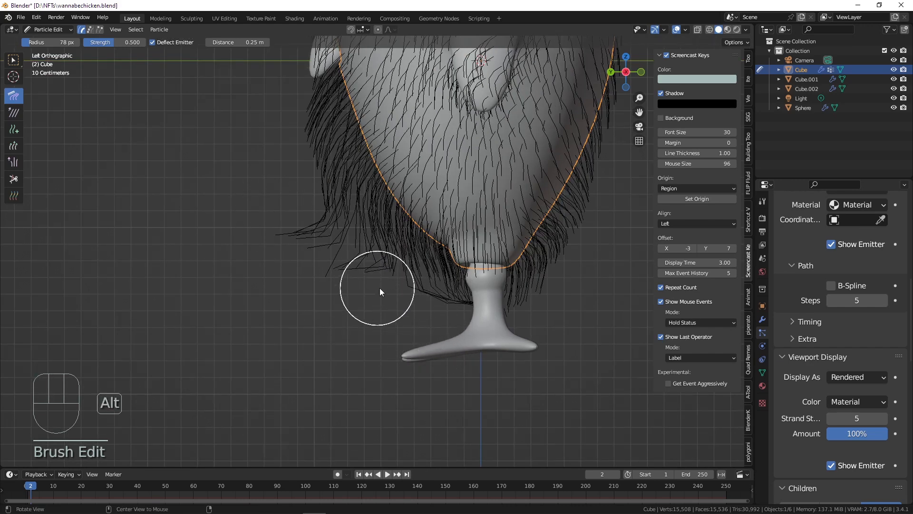
{"action": "middle_click_drag", "start_coordinate": [380, 287], "coordinate": [287, 164], "text": "alt"}
Return to Object Mode, deselect the body and save the file.
{"action": "left_click", "coordinate": [48, 29]}
{"action": "left_click", "coordinate": [48, 41]}
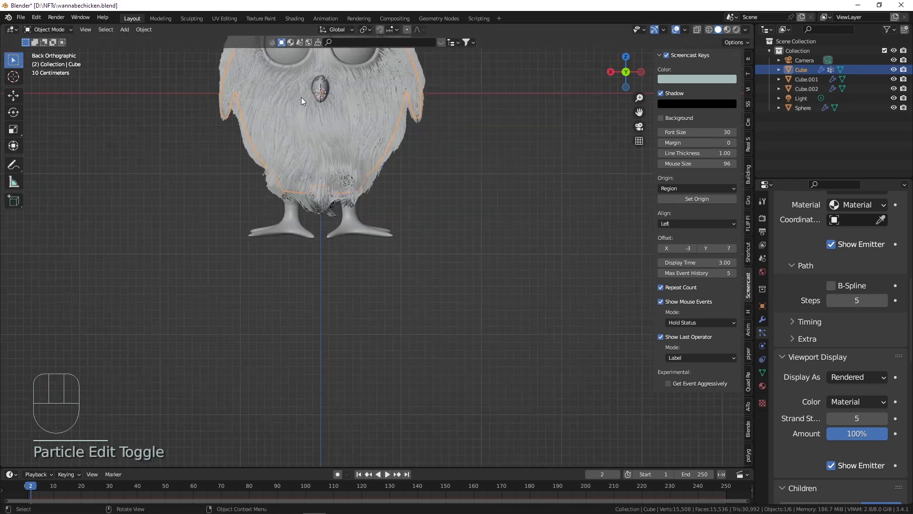
{"action": "left_click", "coordinate": [501, 233]}
{"action": "key", "text": "ctrl+s"}
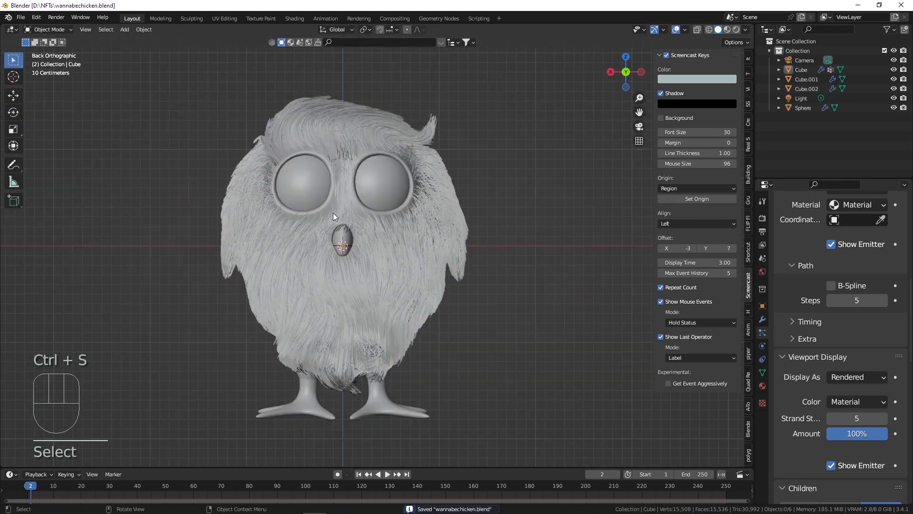
Select the body and, in Particle Edit, add hairs just below the eyes using the Add brush with a 54 px radius.
{"action": "scroll", "coordinate": [335, 209], "scroll_direction": "up", "scroll_amount": 4}
{"action": "left_click", "coordinate": [364, 192]}
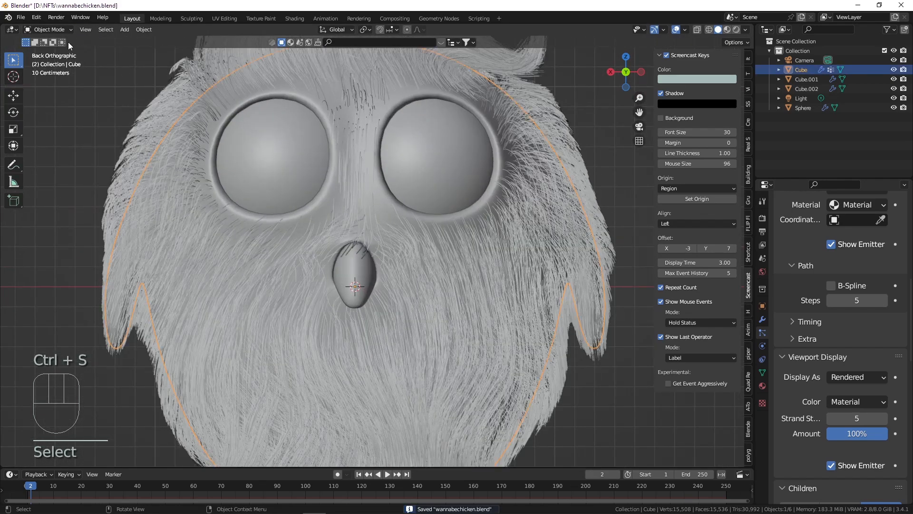
{"action": "left_click", "coordinate": [48, 29]}
{"action": "left_click", "coordinate": [53, 103]}
{"action": "middle_click_drag", "start_coordinate": [310, 145], "coordinate": [358, 122]}
{"action": "scroll", "coordinate": [379, 261], "scroll_direction": "up", "scroll_amount": 2}
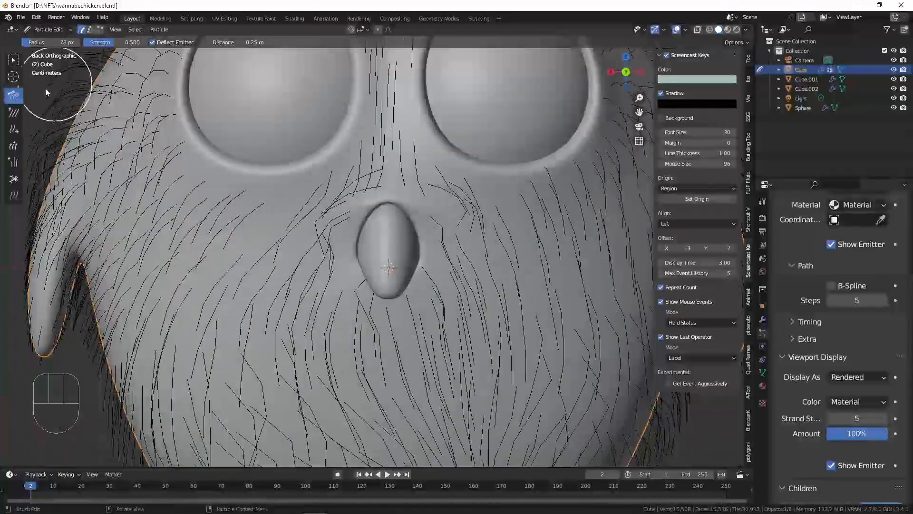
{"action": "left_click", "coordinate": [13, 129]}
{"action": "key", "text": "f"}
{"action": "left_click", "coordinate": [162, 129]}
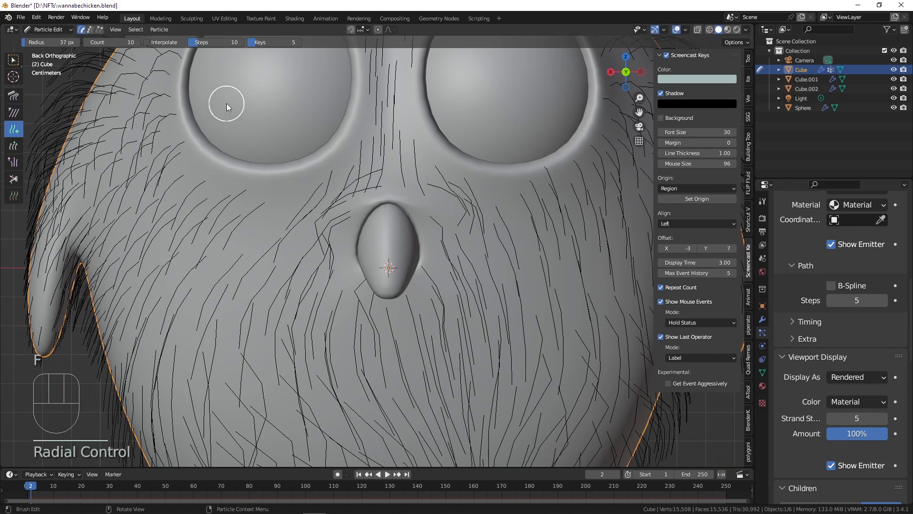
{"action": "key", "text": "f"}
{"action": "left_click", "coordinate": [280, 196]}
{"action": "left_click", "coordinate": [281, 198]}
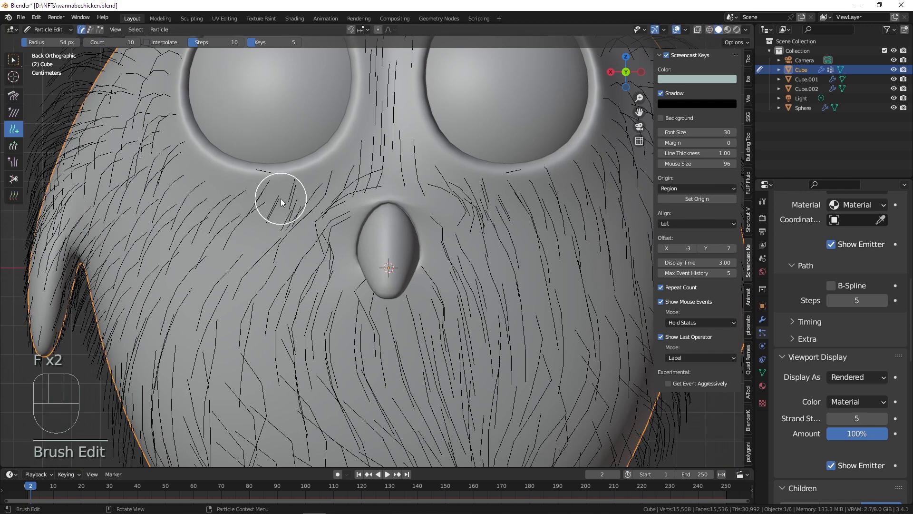
{"action": "left_click", "coordinate": [211, 177]}
{"action": "key", "text": "ctrl+z"}
{"action": "scroll", "coordinate": [235, 183], "scroll_direction": "up", "scroll_amount": 3}
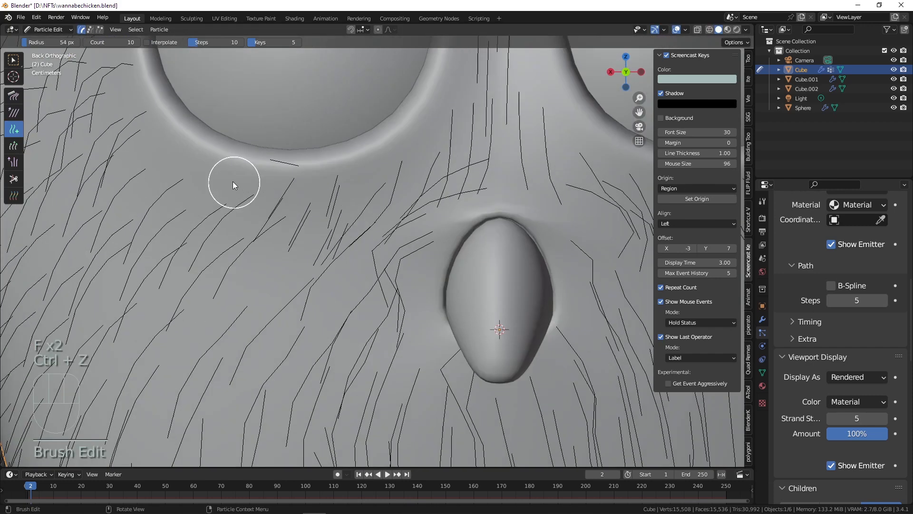
{"action": "left_click", "coordinate": [202, 167]}
{"action": "key", "text": "ctrl+z"}
{"action": "left_click", "coordinate": [206, 185]}
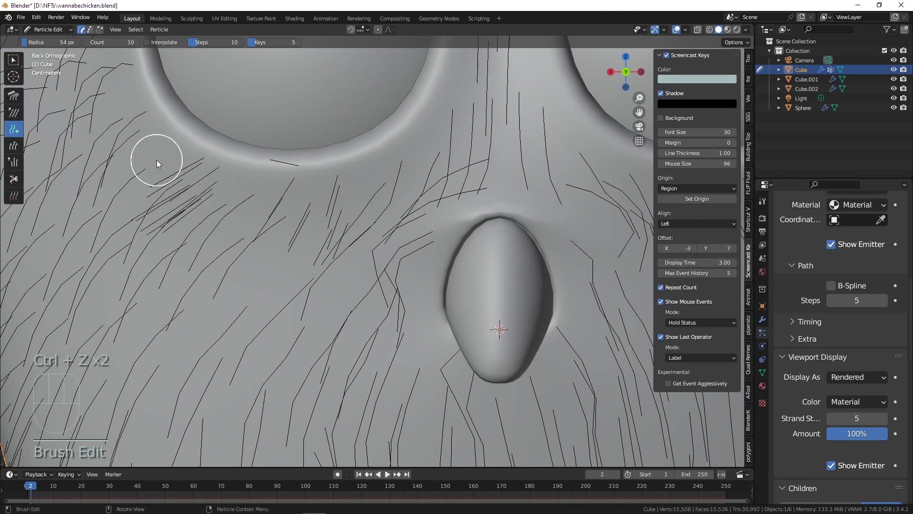
{"action": "key", "text": "ctrl+z"}
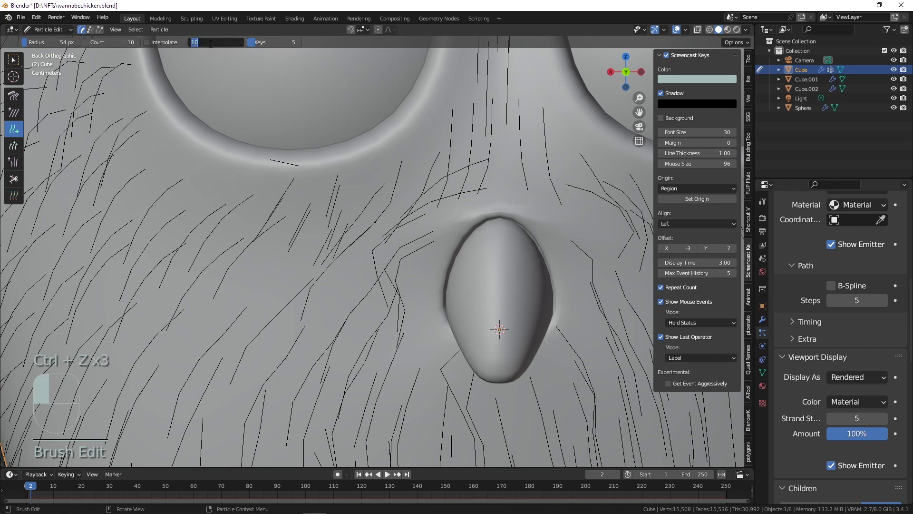
Set the Add brush count to 5 and place hairs around the lower outer edges of the eyes.
{"action": "left_click", "coordinate": [124, 43]}
{"action": "left_click", "coordinate": [123, 44]}
{"action": "type", "text": "5"}
{"action": "key", "text": "Return"}
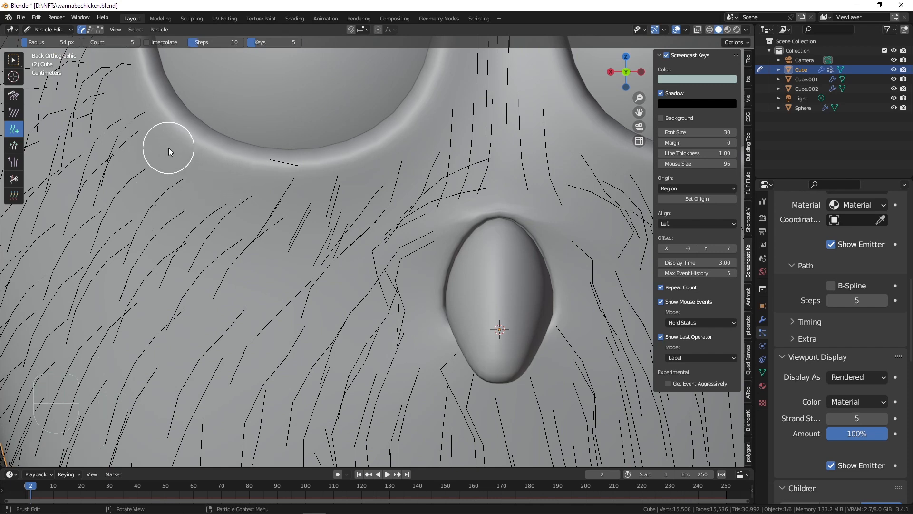
{"action": "left_click", "coordinate": [170, 148]}
{"action": "key", "text": "ctrl+z"}
{"action": "key", "text": "ctrl+z"}
{"action": "left_click", "coordinate": [153, 170]}
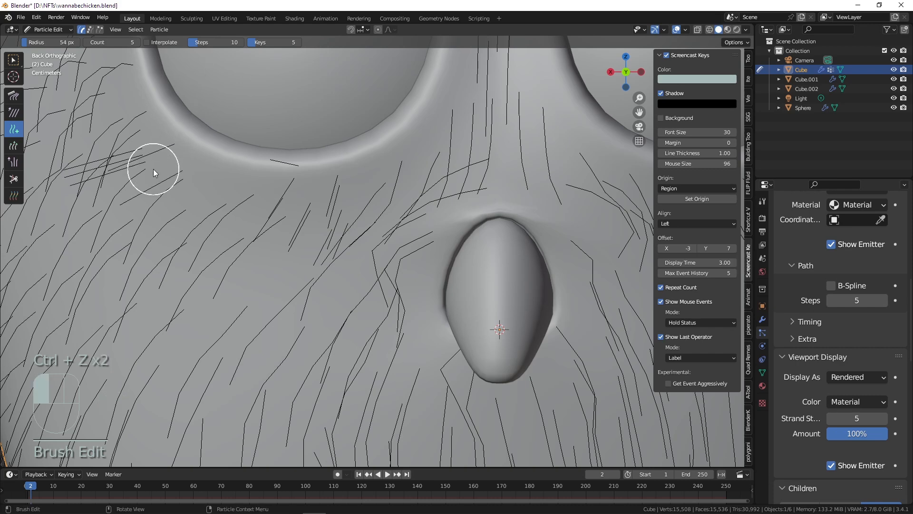
{"action": "left_click", "coordinate": [217, 184]}
{"action": "scroll", "coordinate": [224, 185], "scroll_direction": "down", "scroll_amount": 2}
{"action": "middle_click_drag", "start_coordinate": [394, 180], "coordinate": [302, 166], "text": "shift"}
{"action": "scroll", "coordinate": [275, 138], "scroll_direction": "up", "scroll_amount": 2}
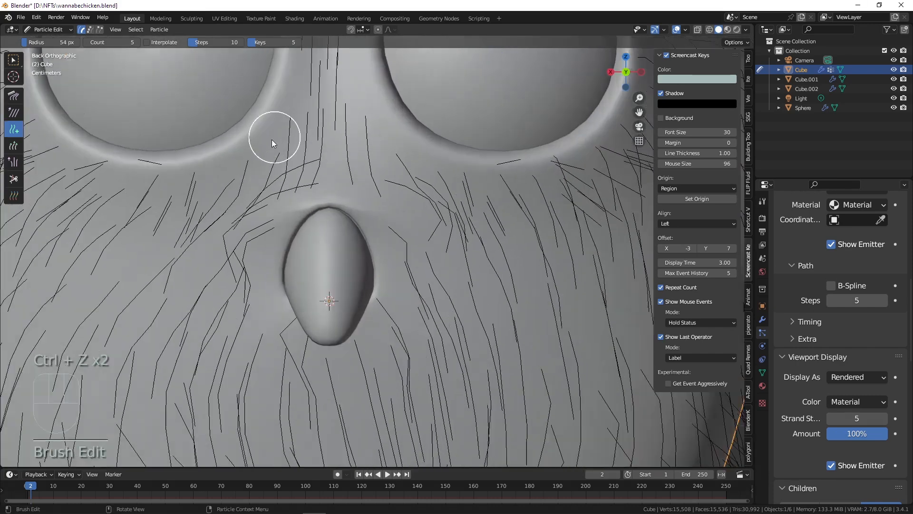
{"action": "left_click", "coordinate": [267, 149]}
{"action": "key", "text": "ctrl+z"}
{"action": "scroll", "coordinate": [275, 138], "scroll_direction": "up", "scroll_amount": 2}
{"action": "left_click", "coordinate": [258, 151]}
{"action": "key", "text": "ctrl+z"}
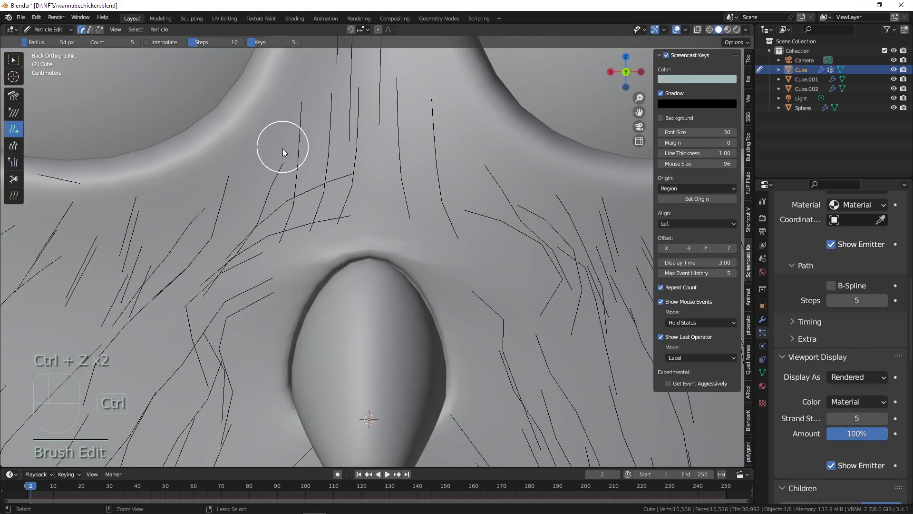
Add hairs along the inner eye rims between the eyes and just beneath the eyes beside the beak.
{"action": "left_click", "coordinate": [283, 149]}
{"action": "left_click", "coordinate": [289, 125]}
{"action": "middle_click_drag", "start_coordinate": [312, 76], "coordinate": [293, 164], "text": "shift"}
{"action": "left_click", "coordinate": [293, 164]}
{"action": "left_click", "coordinate": [179, 280]}
{"action": "left_click", "coordinate": [159, 283]}
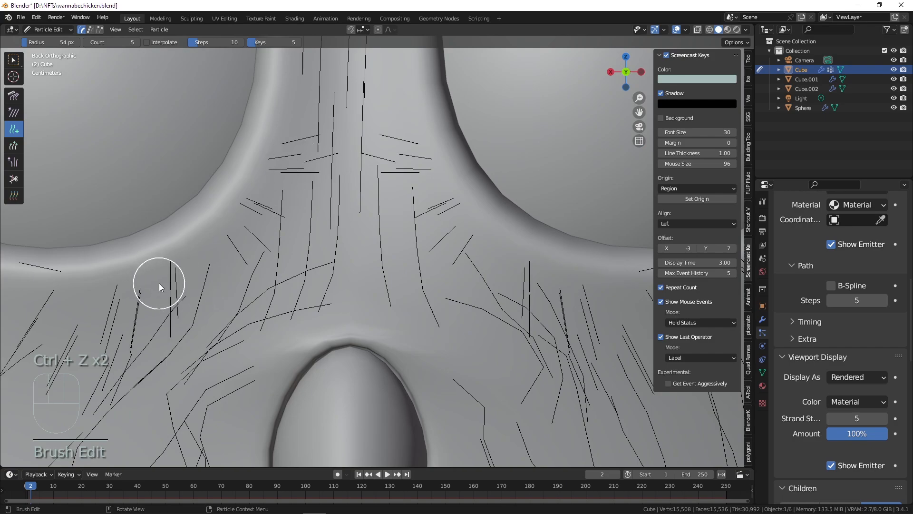
Comb the newly added face fur downward above the beak from the right orthographic view, finishing with a 111 px Comb brush.
{"action": "middle_click_drag", "start_coordinate": [467, 231], "coordinate": [276, 183], "text": "shift"}
{"action": "scroll", "coordinate": [413, 237], "scroll_direction": "down", "scroll_amount": 4}
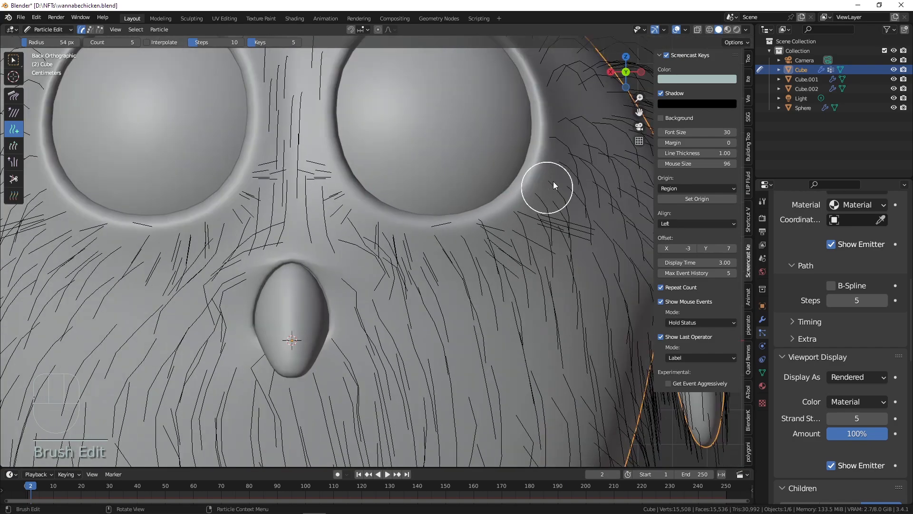
{"action": "scroll", "coordinate": [552, 181], "scroll_direction": "up", "scroll_amount": 2}
{"action": "scroll", "coordinate": [551, 177], "scroll_direction": "down", "scroll_amount": 4}
{"action": "mouse_move", "coordinate": [469, 259]}
{"action": "middle_mouse_down"}
{"action": "mouse_move", "coordinate": [386, 261]}
{"action": "mouse_move", "coordinate": [406, 302]}
{"action": "mouse_move", "coordinate": [479, 240]}
{"action": "mouse_move", "coordinate": [445, 212]}
{"action": "middle_mouse_up"}
{"action": "scroll", "coordinate": [479, 241], "scroll_direction": "up", "scroll_amount": 3}
{"action": "left_click", "coordinate": [14, 96]}
{"action": "key", "text": "f"}
{"action": "left_click", "coordinate": [570, 204]}
{"action": "left_click_drag", "start_coordinate": [505, 188], "coordinate": [487, 238]}
{"action": "left_click_drag", "start_coordinate": [489, 169], "coordinate": [489, 226]}
{"action": "key", "text": "f"}
{"action": "left_click", "coordinate": [457, 193]}
{"action": "left_click_drag", "start_coordinate": [457, 194], "coordinate": [448, 228]}
{"action": "left_click_drag", "start_coordinate": [456, 204], "coordinate": [442, 247]}
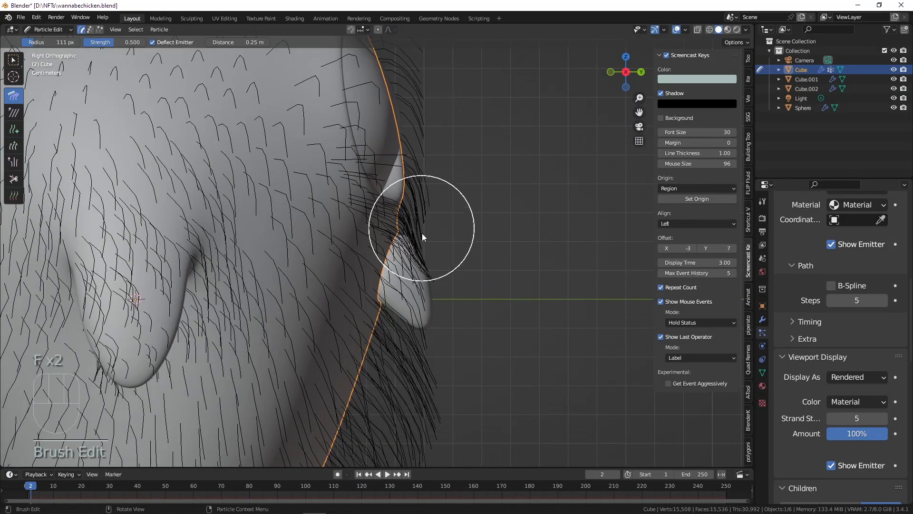
Comb the fur under the eyes outward from the beak, and smooth it along the side of the face.
{"action": "mouse_move", "coordinate": [429, 235]}
{"action": "middle_mouse_down", "text": "alt"}
{"action": "mouse_move", "coordinate": [367, 228]}
{"action": "mouse_move", "coordinate": [408, 216]}
{"action": "middle_mouse_up", "text": "alt"}
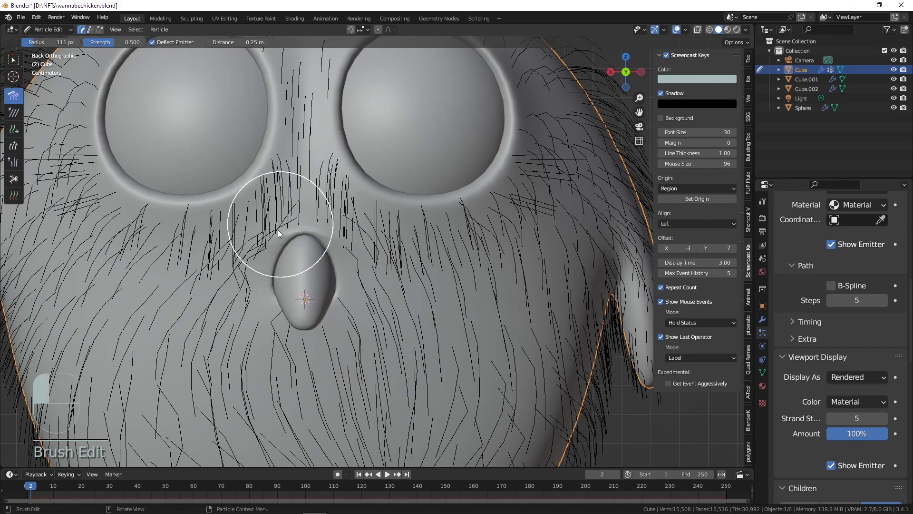
{"action": "mouse_move", "coordinate": [257, 227]}
{"action": "left_mouse_down"}
{"action": "mouse_move", "coordinate": [218, 249]}
{"action": "mouse_move", "coordinate": [171, 246]}
{"action": "mouse_move", "coordinate": [175, 272]}
{"action": "mouse_move", "coordinate": [201, 299]}
{"action": "left_mouse_up"}
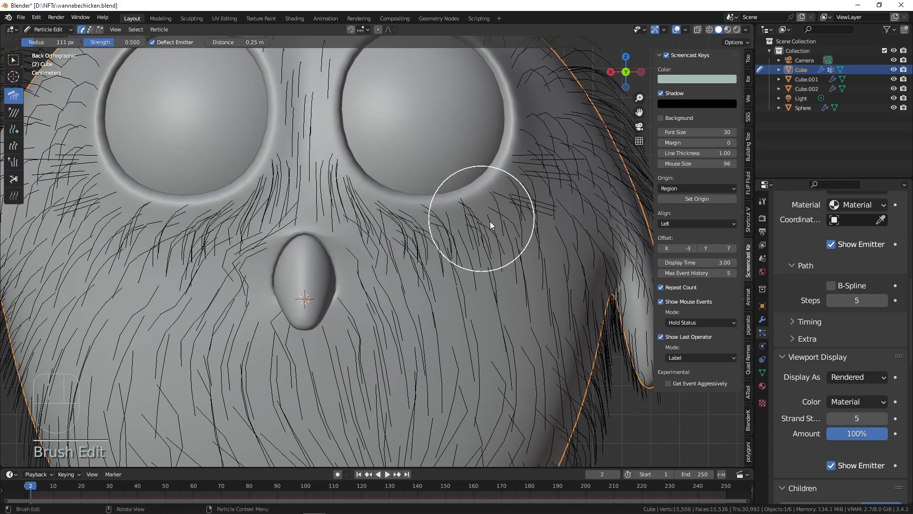
{"action": "mouse_move", "coordinate": [490, 221]}
{"action": "middle_mouse_down"}
{"action": "mouse_move", "coordinate": [532, 221]}
{"action": "mouse_move", "coordinate": [371, 238]}
{"action": "mouse_move", "coordinate": [480, 221]}
{"action": "mouse_move", "coordinate": [439, 213]}
{"action": "mouse_move", "coordinate": [415, 195]}
{"action": "middle_mouse_up"}
{"action": "left_click_drag", "start_coordinate": [383, 192], "coordinate": [393, 257]}
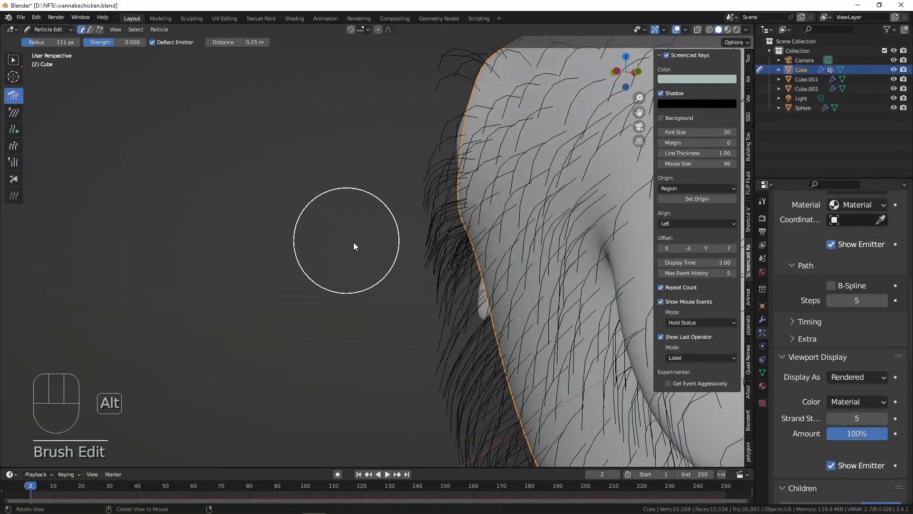
Comb the forehead fur above the eyes outward from the left orthographic view.
{"action": "middle_click_drag", "start_coordinate": [353, 242], "coordinate": [405, 238], "text": "alt"}
{"action": "scroll", "coordinate": [409, 239], "scroll_direction": "down", "scroll_amount": 1}
{"action": "middle_click_drag", "start_coordinate": [282, 238], "coordinate": [432, 234], "text": "shift"}
{"action": "scroll", "coordinate": [410, 222], "scroll_direction": "down", "scroll_amount": 2}
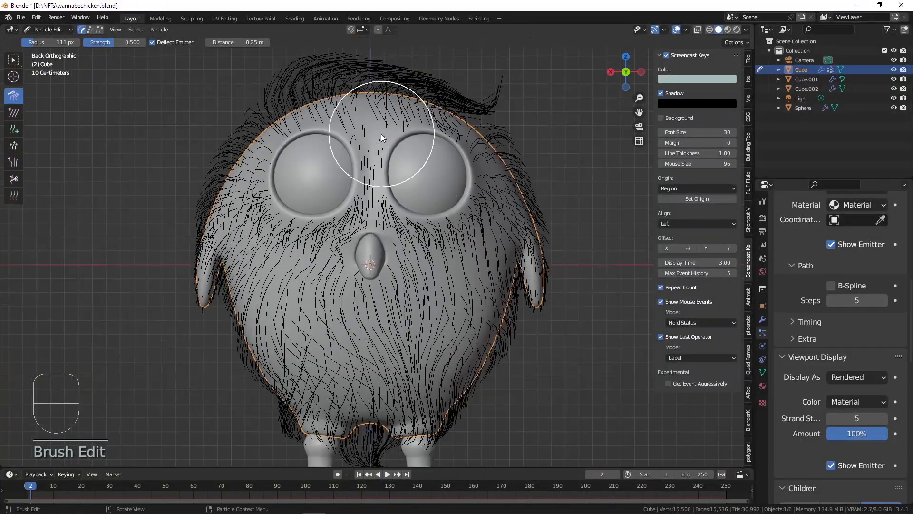
{"action": "scroll", "coordinate": [380, 133], "scroll_direction": "up", "scroll_amount": 3}
{"action": "middle_click_drag", "start_coordinate": [361, 134], "coordinate": [339, 138], "text": "alt"}
{"action": "scroll", "coordinate": [338, 138], "scroll_direction": "up", "scroll_amount": 3}
{"action": "left_click_drag", "start_coordinate": [277, 156], "coordinate": [295, 116]}
{"action": "mouse_move", "coordinate": [293, 119]}
{"action": "left_mouse_down"}
{"action": "mouse_move", "coordinate": [289, 168]}
{"action": "mouse_move", "coordinate": [256, 182]}
{"action": "left_mouse_up"}
Leave Particle Edit for Object Mode, view the whole chicken from the back orthographic view, deselect it and save the file.
{"action": "left_click", "coordinate": [50, 29]}
{"action": "left_click", "coordinate": [49, 41]}
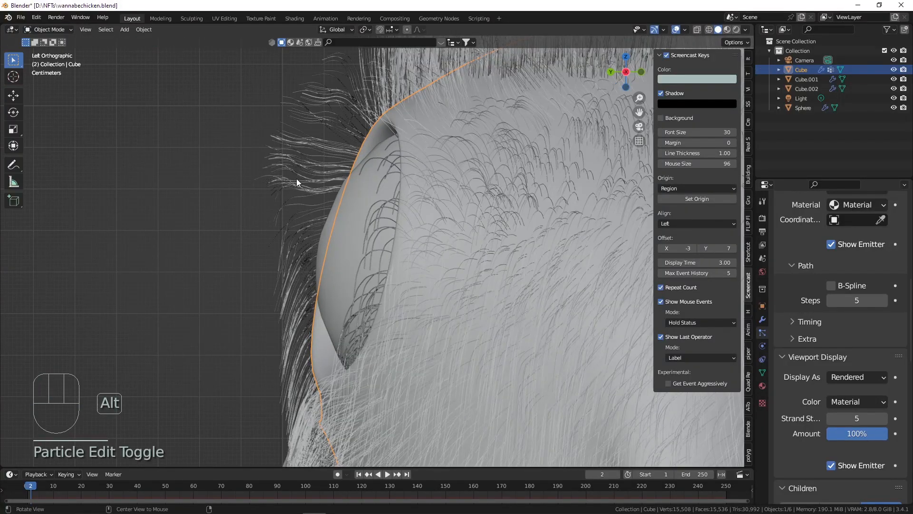
{"action": "middle_click_drag", "start_coordinate": [297, 181], "coordinate": [342, 190], "text": "alt"}
{"action": "scroll", "coordinate": [342, 189], "scroll_direction": "down", "scroll_amount": 7}
{"action": "scroll", "coordinate": [342, 190], "scroll_direction": "down", "scroll_amount": 4}
{"action": "left_click", "coordinate": [473, 147]}
{"action": "key", "text": "ctrl+s"}
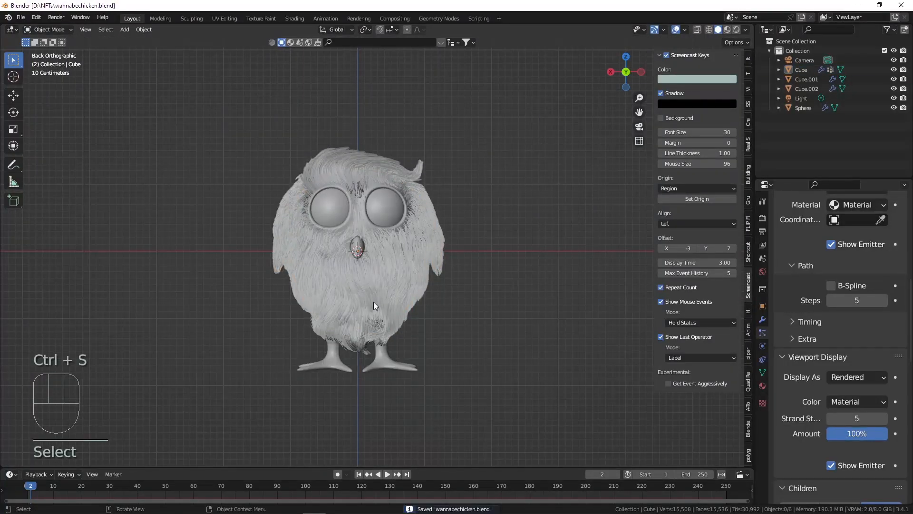
Set the hair children's display amount to 30 and save the file.
{"action": "scroll", "coordinate": [373, 302], "scroll_direction": "up", "scroll_amount": 3}
{"action": "middle_click_drag", "start_coordinate": [401, 264], "coordinate": [382, 260], "text": "shift"}
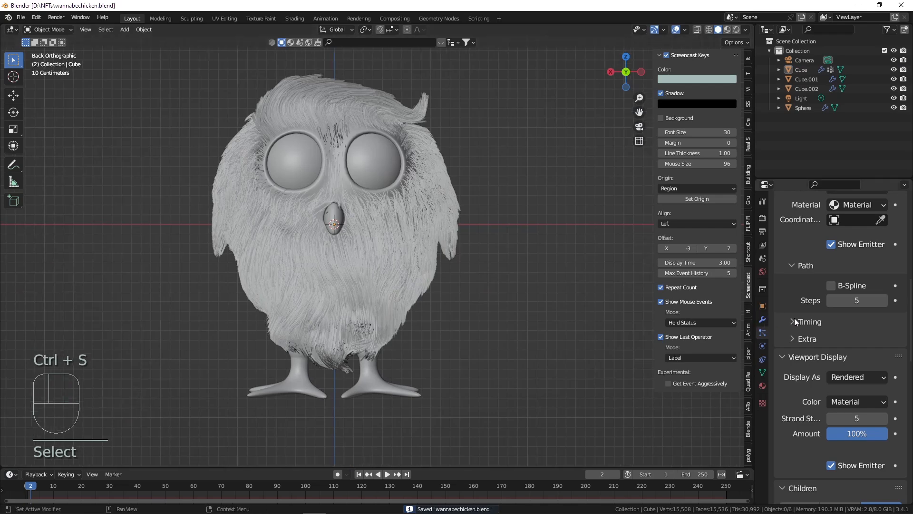
{"action": "scroll", "coordinate": [838, 329], "scroll_direction": "down", "scroll_amount": 6}
{"action": "scroll", "coordinate": [360, 97], "scroll_direction": "up", "scroll_amount": 1}
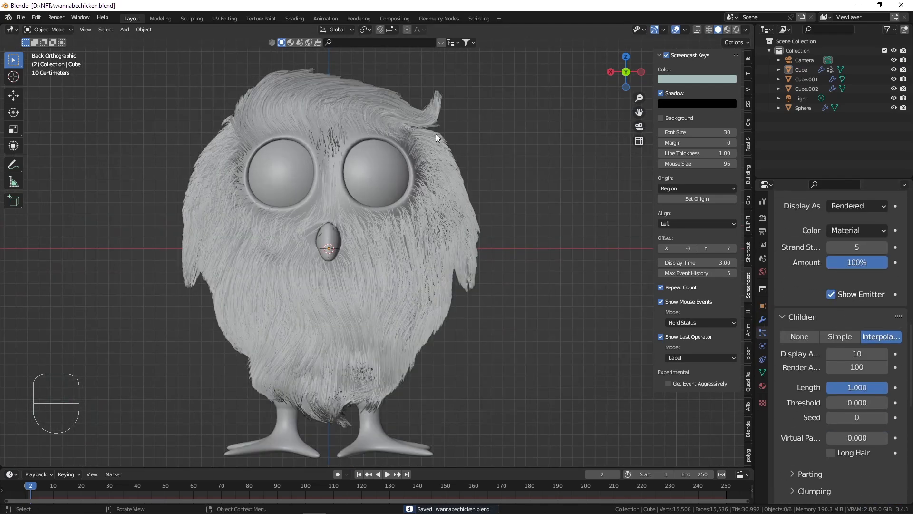
{"action": "scroll", "coordinate": [864, 313], "scroll_direction": "down", "scroll_amount": 1}
{"action": "left_click", "coordinate": [858, 334]}
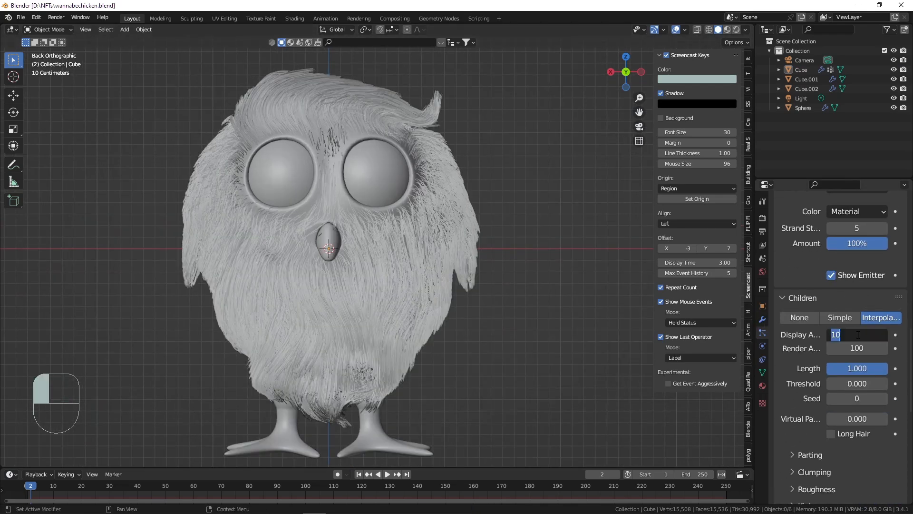
{"action": "type", "text": "30"}
{"action": "key", "text": "Return"}
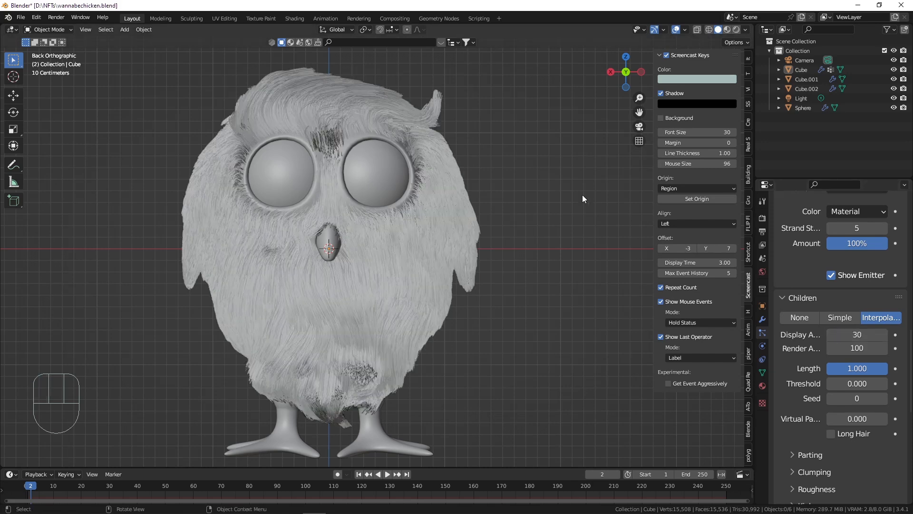
{"action": "key", "text": "ctrl+s"}
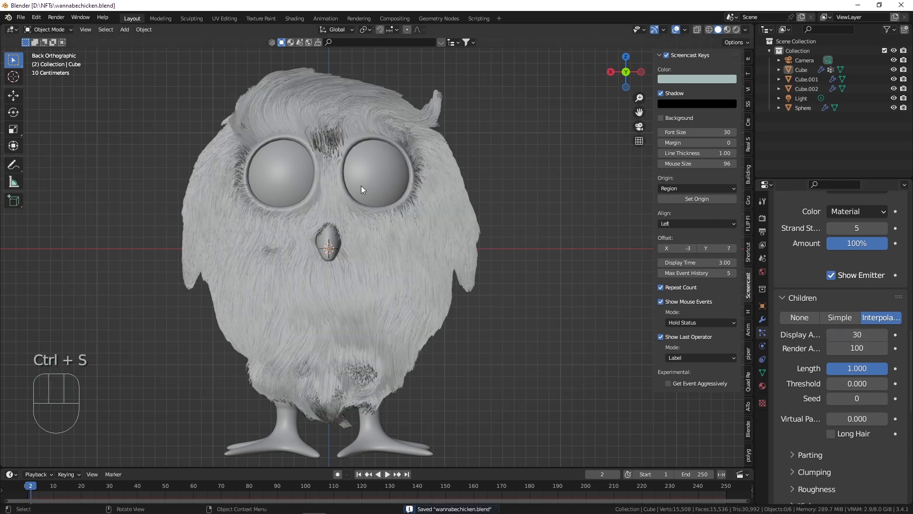
Reenter Particle Edit and comb the fur between the eyes and up the forehead, reducing the brush radius to 65 px.
{"action": "left_click", "coordinate": [39, 29]}
{"action": "left_click", "coordinate": [53, 102]}
{"action": "scroll", "coordinate": [295, 161], "scroll_direction": "up", "scroll_amount": 5}
{"action": "key", "text": "f"}
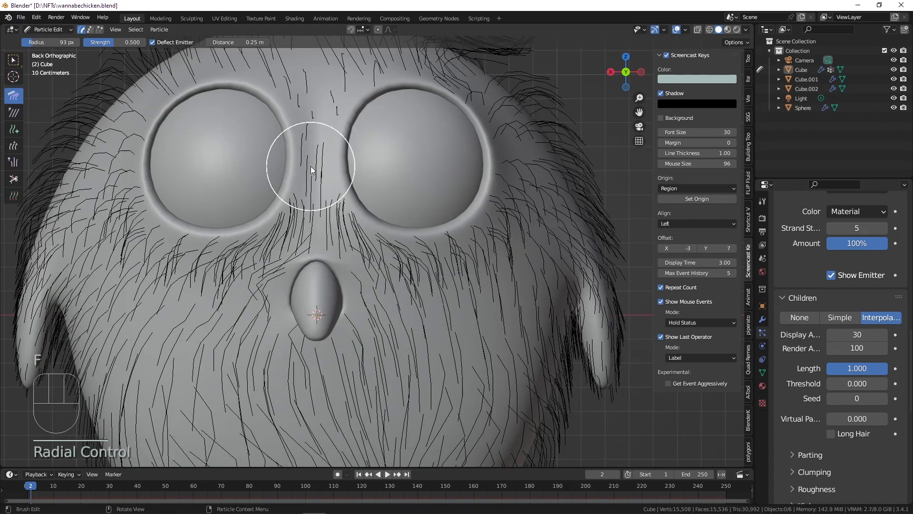
{"action": "mouse_move", "coordinate": [305, 156]}
{"action": "left_mouse_down"}
{"action": "mouse_move", "coordinate": [327, 180]}
{"action": "mouse_move", "coordinate": [320, 187]}
{"action": "mouse_move", "coordinate": [344, 203]}
{"action": "mouse_move", "coordinate": [278, 198]}
{"action": "mouse_move", "coordinate": [341, 155]}
{"action": "mouse_move", "coordinate": [338, 146]}
{"action": "left_mouse_up"}
{"action": "key", "text": "f"}
{"action": "left_click", "coordinate": [329, 199]}
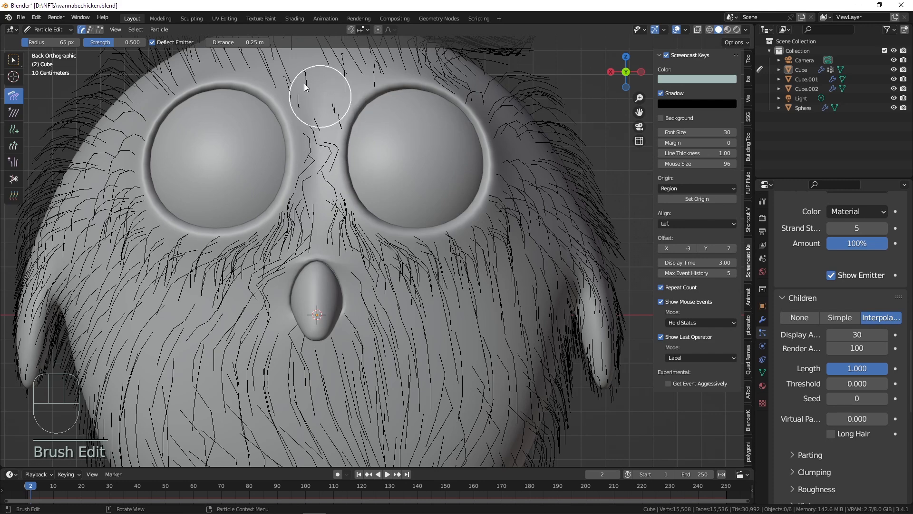
{"action": "left_click_drag", "start_coordinate": [349, 71], "coordinate": [326, 67]}
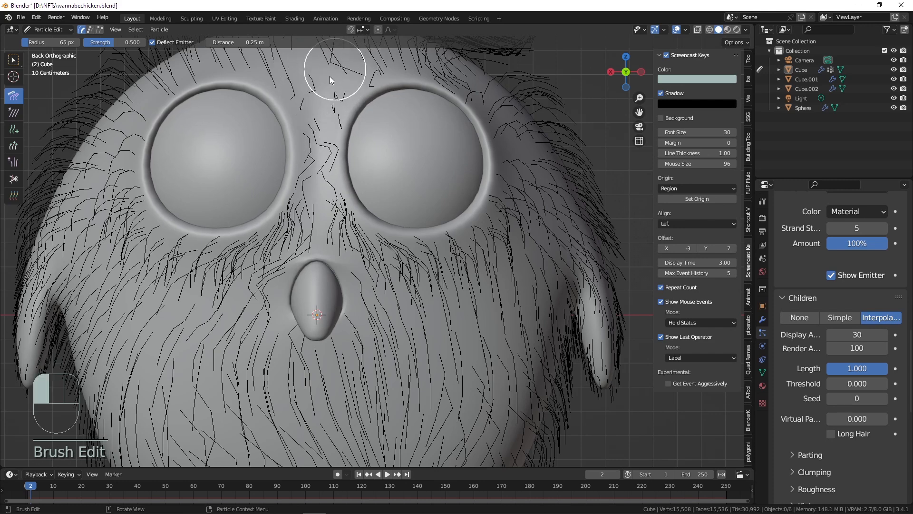
Return to Object Mode, reselect the body and bring its child hair Roughness settings into reach.
{"action": "left_click", "coordinate": [48, 30]}
{"action": "left_click", "coordinate": [45, 48]}
{"action": "left_click", "coordinate": [555, 178]}
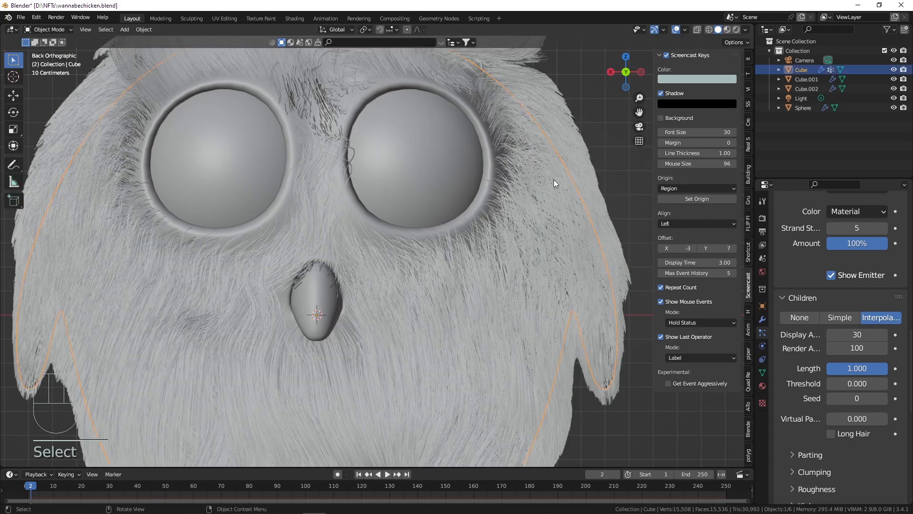
{"action": "scroll", "coordinate": [542, 183], "scroll_direction": "down", "scroll_amount": 4}
{"action": "middle_click_drag", "start_coordinate": [498, 177], "coordinate": [407, 153], "text": "shift"}
{"action": "left_click", "coordinate": [573, 169]}
{"action": "left_click", "coordinate": [464, 221]}
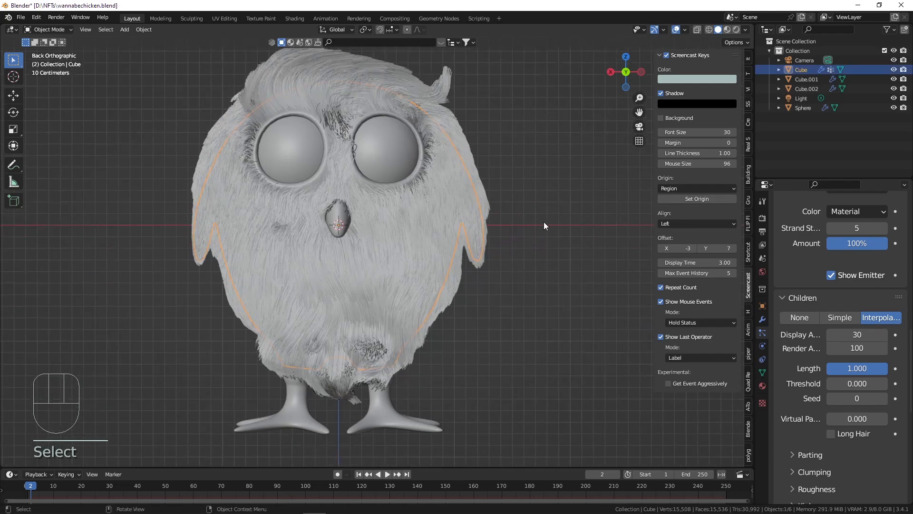
{"action": "scroll", "coordinate": [830, 347], "scroll_direction": "down", "scroll_amount": 4}
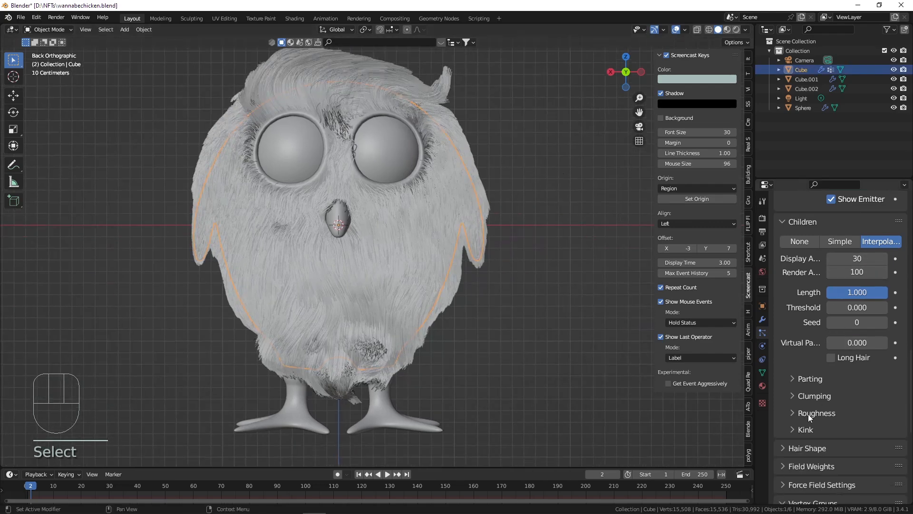
Set the child hair roughness to Uniform 0.078 with Size 0.784, and Random 0.060 with Size 1.069.
{"action": "left_click", "coordinate": [808, 413]}
{"action": "scroll", "coordinate": [823, 406], "scroll_direction": "down", "scroll_amount": 8}
{"action": "scroll", "coordinate": [365, 241], "scroll_direction": "up", "scroll_amount": 1}
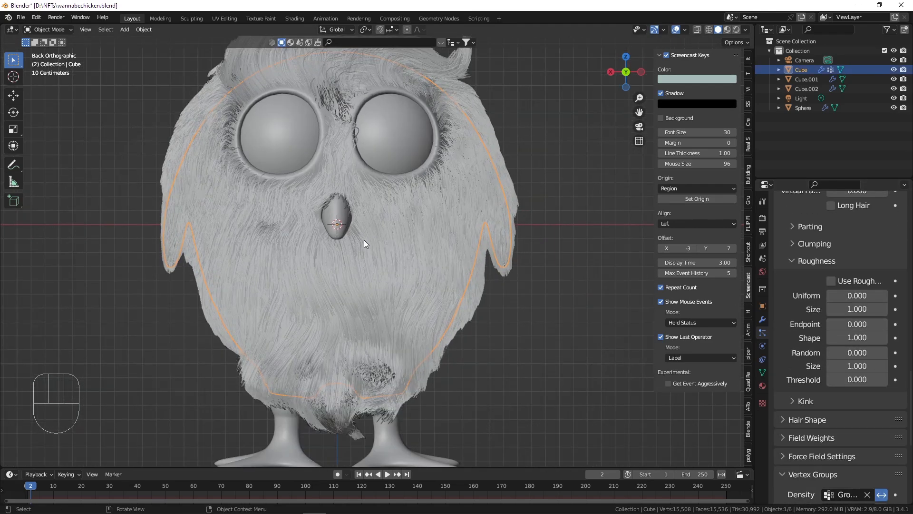
{"action": "key", "text": "shift"}
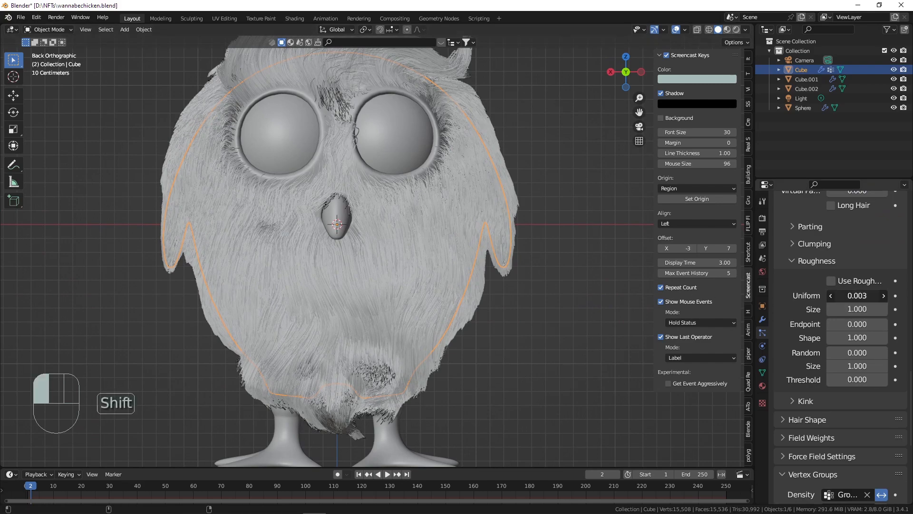
{"action": "mouse_move", "coordinate": [857, 296]}
{"action": "left_mouse_down", "text": "shift"}
{"action": "mouse_move", "coordinate": [894, 295]}
{"action": "mouse_move", "coordinate": [863, 295]}
{"action": "mouse_move", "coordinate": [856, 309]}
{"action": "mouse_move", "coordinate": [704, 309]}
{"action": "mouse_move", "coordinate": [847, 310]}
{"action": "left_mouse_up", "text": "shift"}
{"action": "key", "text": "ctrl+z"}
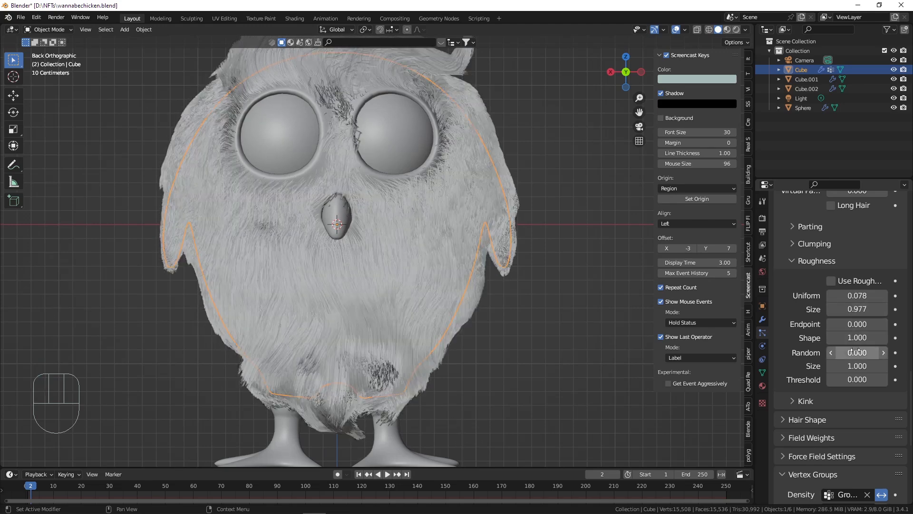
{"action": "left_click_drag", "start_coordinate": [856, 352], "coordinate": [873, 366]}
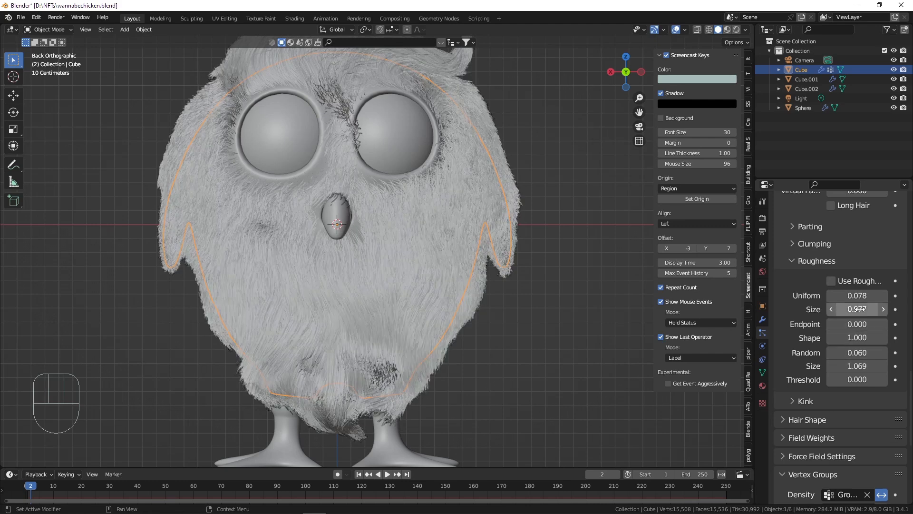
{"action": "left_click_drag", "start_coordinate": [857, 309], "coordinate": [823, 309]}
Give the child hair a Curl kink and reduce its amplitude to 0.02 m.
{"action": "scroll", "coordinate": [859, 395], "scroll_direction": "down", "scroll_amount": 4}
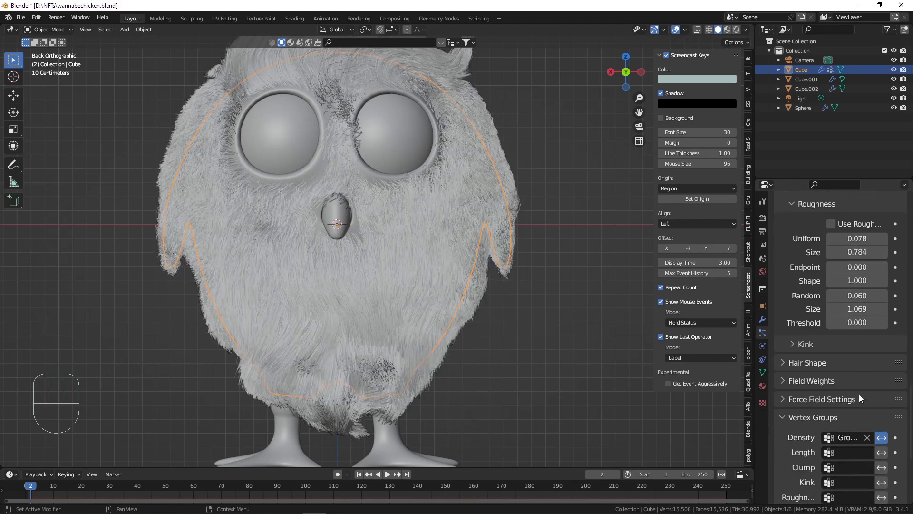
{"action": "left_click", "coordinate": [807, 326]}
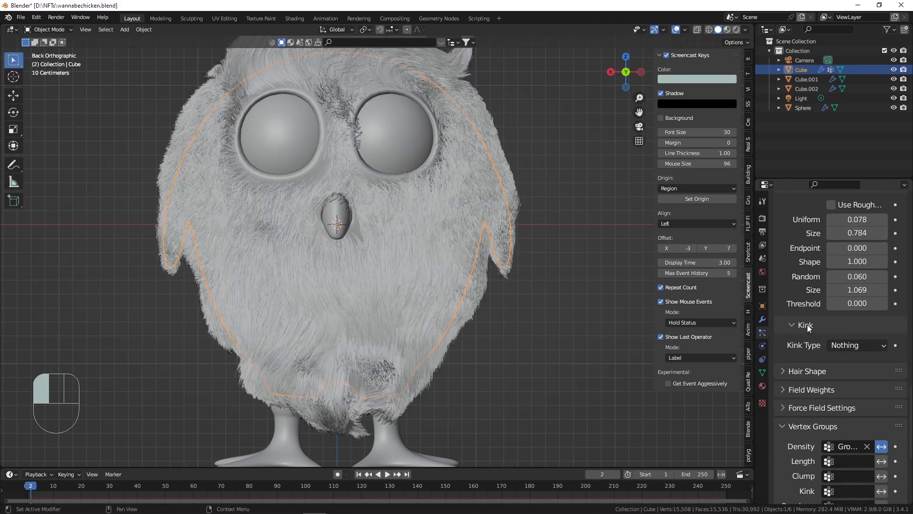
{"action": "left_click", "coordinate": [854, 345]}
{"action": "left_click", "coordinate": [849, 376]}
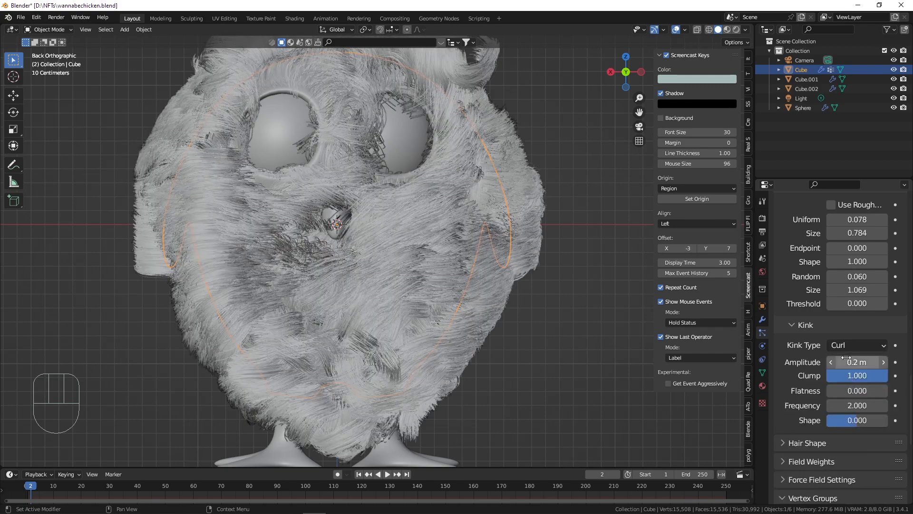
{"action": "scroll", "coordinate": [851, 348], "scroll_direction": "down", "scroll_amount": 3}
{"action": "left_click", "coordinate": [858, 306]}
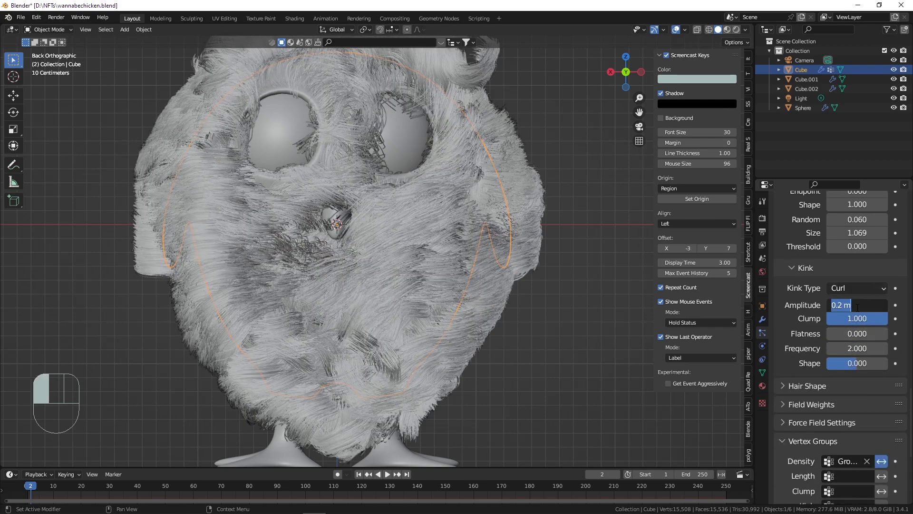
{"action": "key", "text": "Return"}
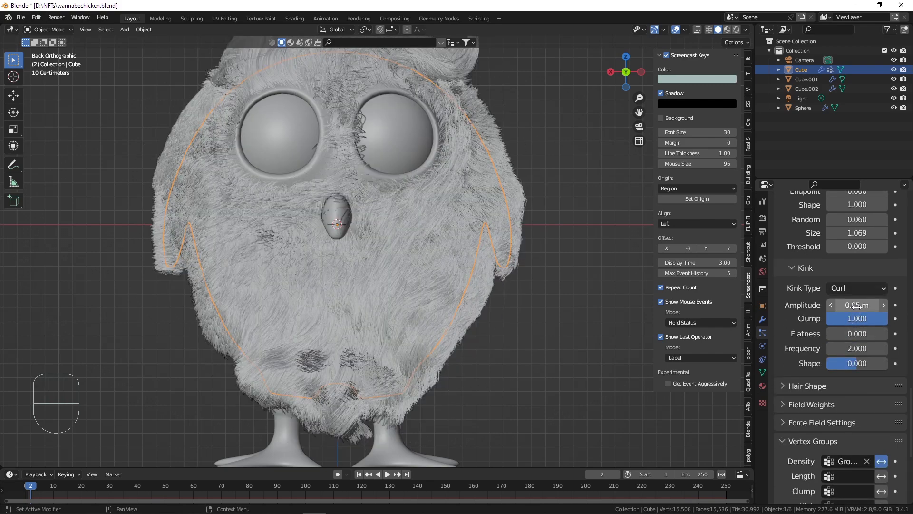
{"action": "left_click", "coordinate": [858, 306]}
{"action": "key", "text": "Return"}
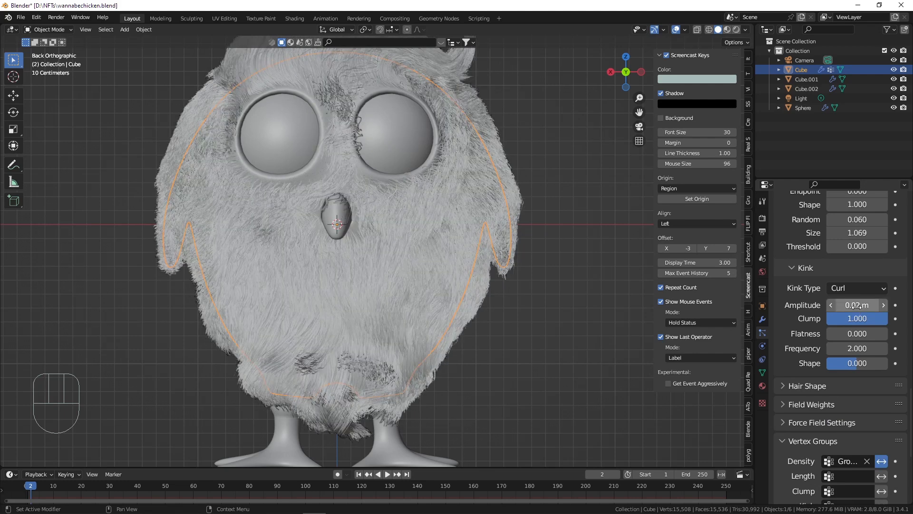
Set the curl kink's Frequency to 3.382 and its Shape to 0.521.
{"action": "left_click", "coordinate": [848, 345]}
{"action": "left_click_drag", "start_coordinate": [848, 348], "coordinate": [874, 364]}
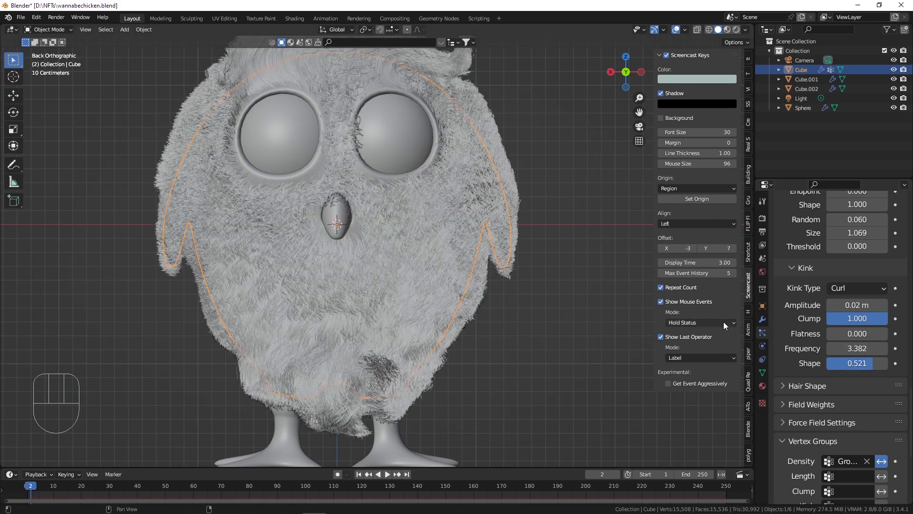
{"action": "middle_click_drag", "start_coordinate": [544, 254], "coordinate": [533, 282], "text": "shift"}
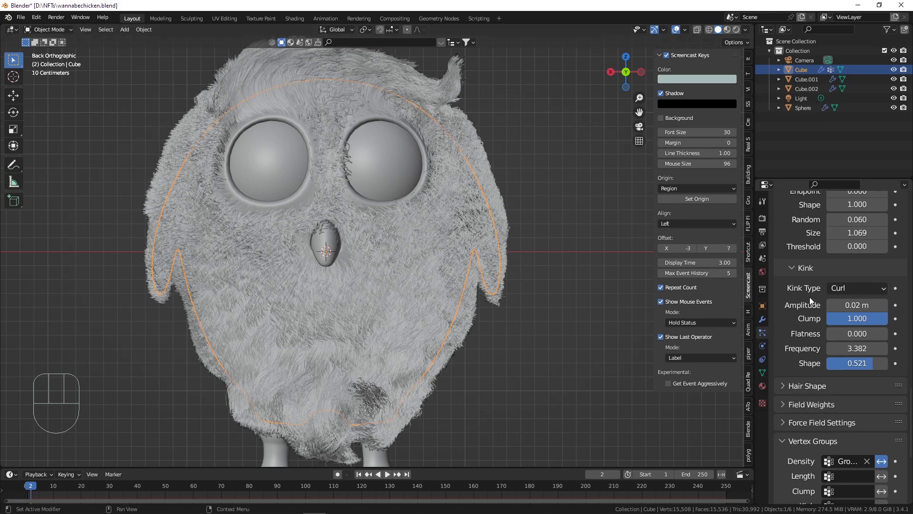
Lower the curl kink's amplitude to 0.015 m.
{"action": "left_click", "coordinate": [857, 305]}
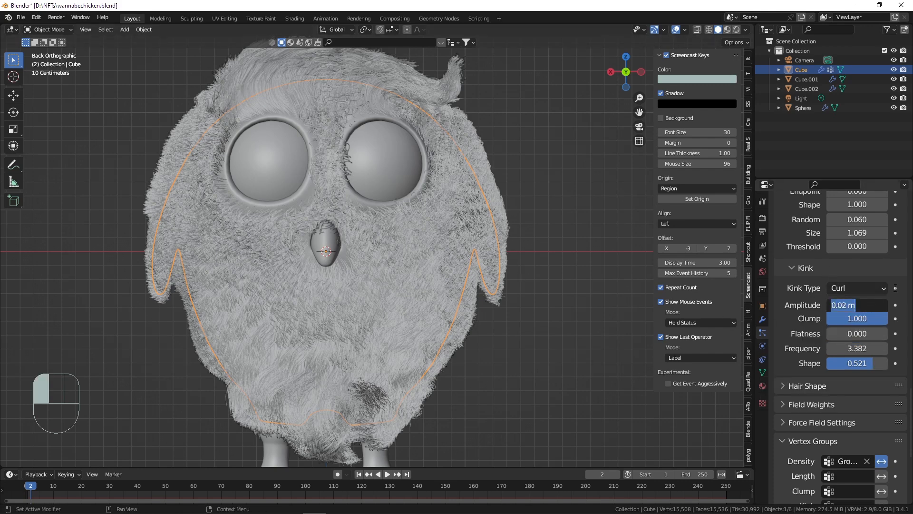
{"action": "key", "text": "Left"}
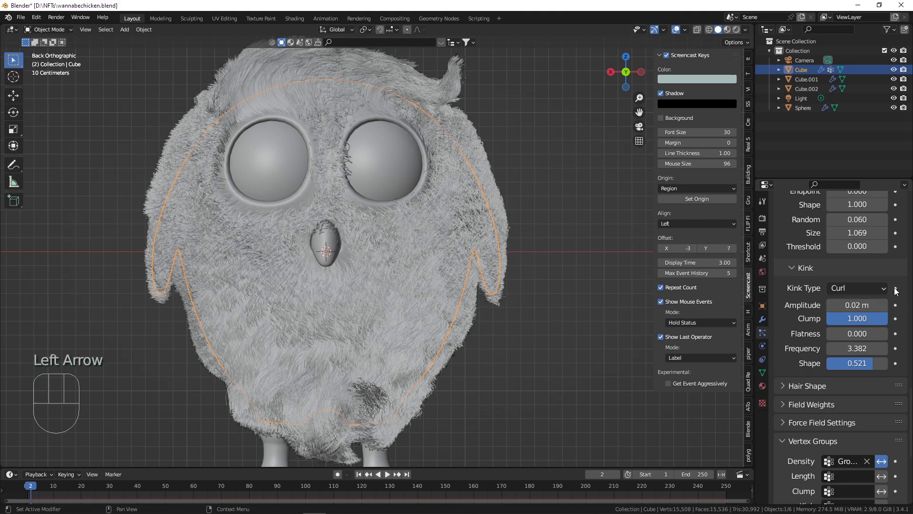
{"action": "left_click", "coordinate": [846, 307]}
{"action": "left_click", "coordinate": [846, 308]}
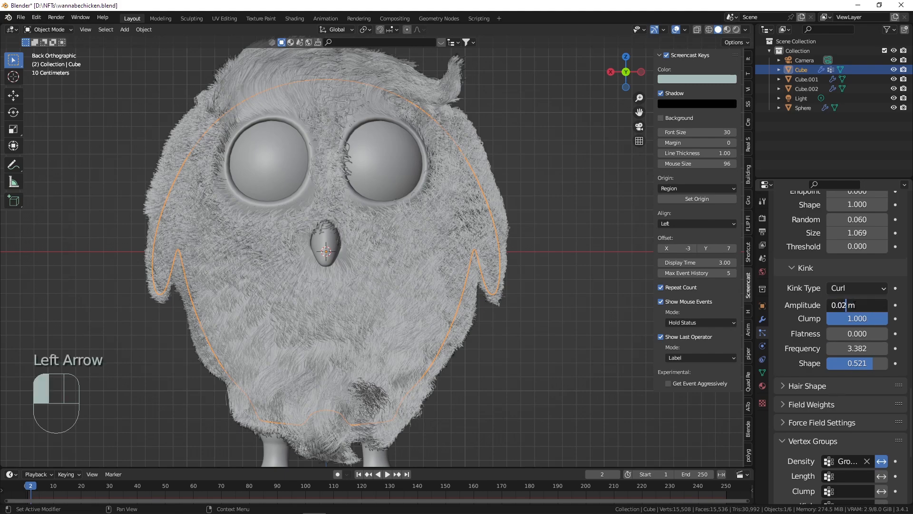
{"action": "key", "text": "BackSpace"}
{"action": "type", "text": "15"}
{"action": "key", "text": "Return"}
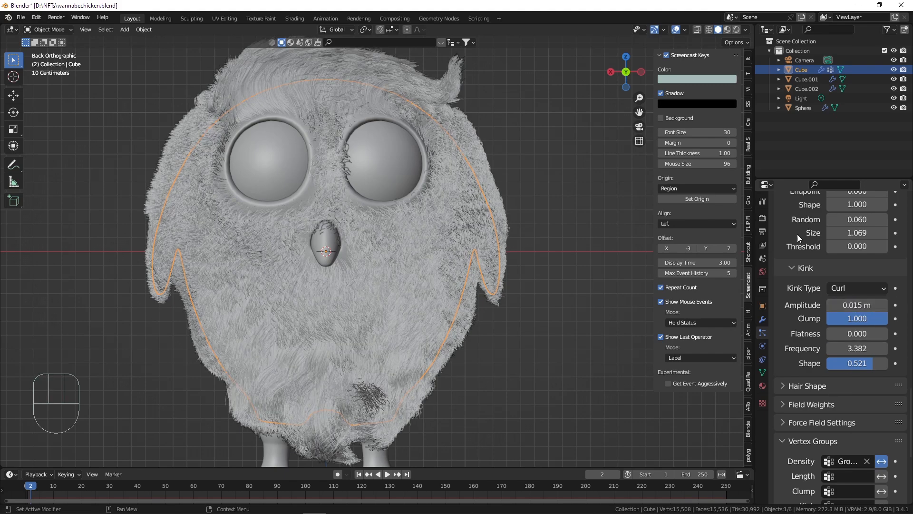
Deselect the chicken body and save the file.
{"action": "left_click", "coordinate": [523, 137]}
{"action": "key", "text": "ctrl+s"}
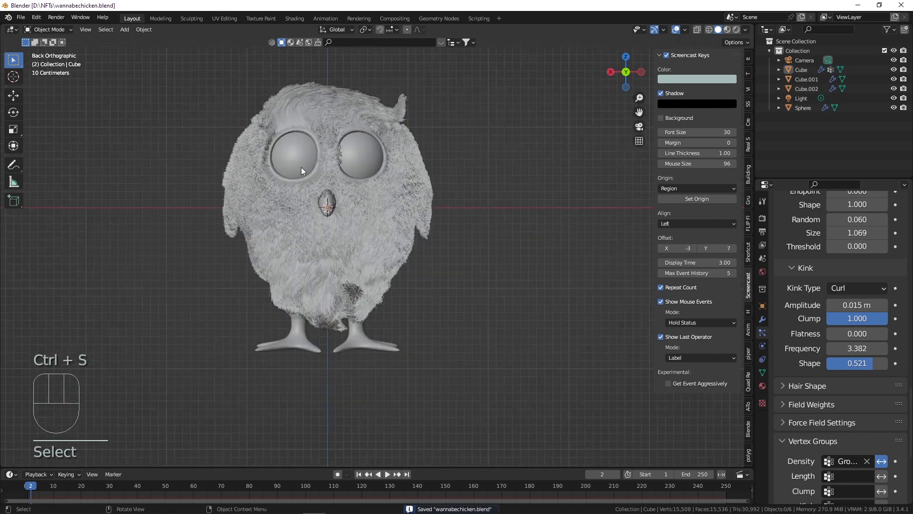
{"action": "middle_click_drag", "start_coordinate": [301, 167], "coordinate": [319, 178]}
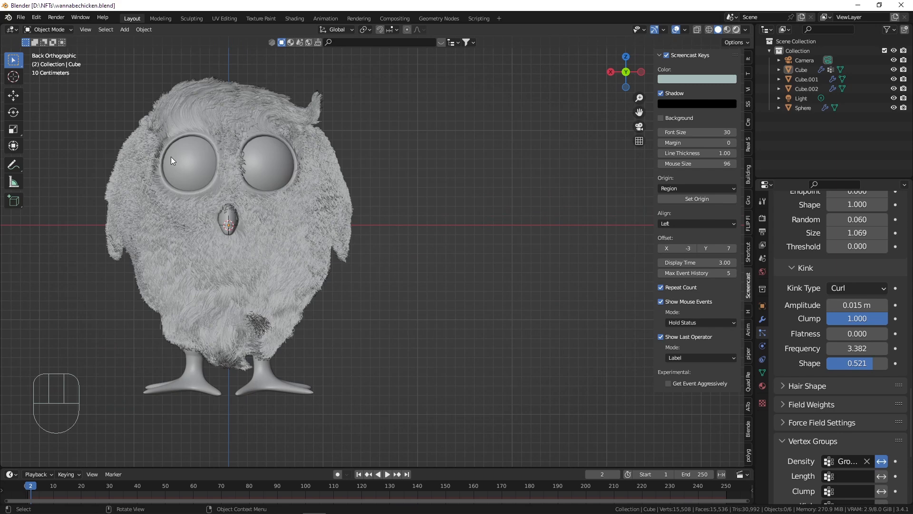
Show the viewport in rendered shading with the Cycles engine on GPU Compute, and save the file.
{"action": "left_click", "coordinate": [737, 29]}
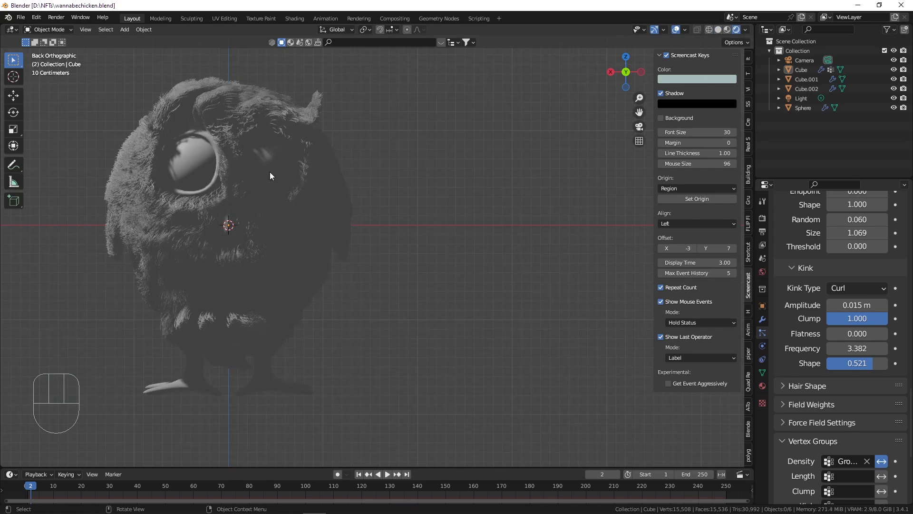
{"action": "left_click", "coordinate": [762, 219]}
{"action": "scroll", "coordinate": [837, 219], "scroll_direction": "up", "scroll_amount": 3}
{"action": "left_click", "coordinate": [837, 228]}
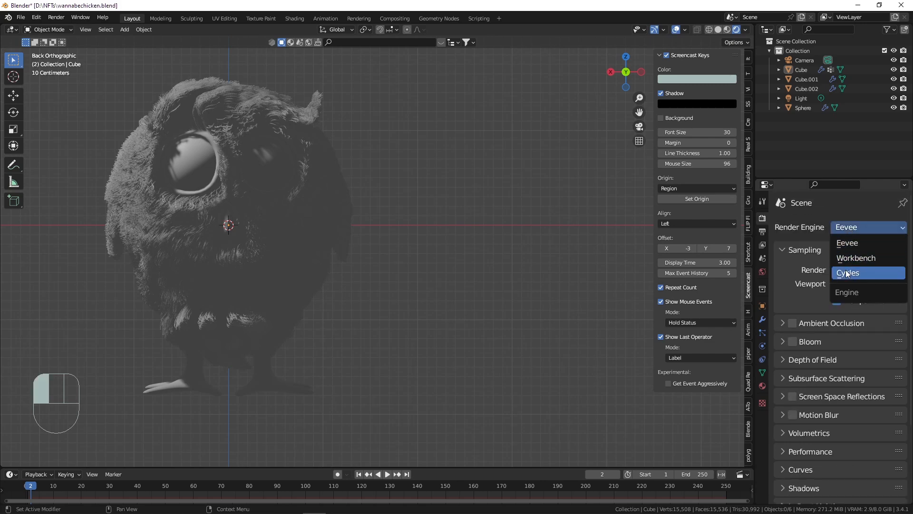
{"action": "left_click", "coordinate": [846, 271]}
{"action": "left_click", "coordinate": [850, 262]}
{"action": "left_click", "coordinate": [841, 281]}
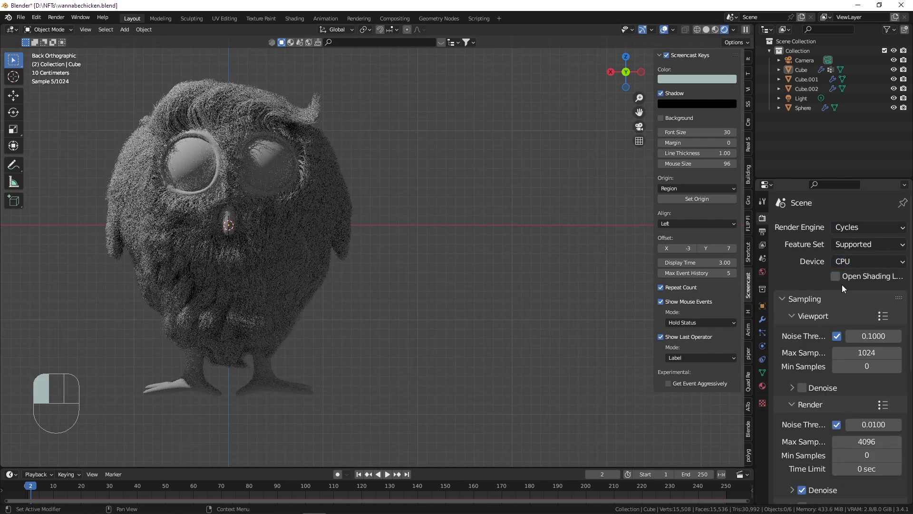
{"action": "left_click", "coordinate": [848, 263]}
{"action": "key", "text": "Return"}
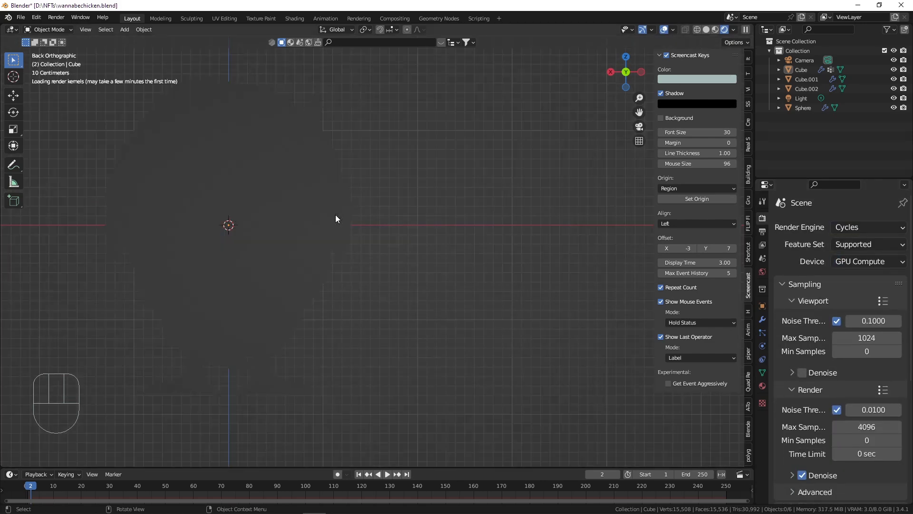
{"action": "key", "text": "ctrl+s"}
Examine the rendered fur around the eyes, beak and forehead up close and over the whole chicken.
{"action": "middle_click_drag", "start_coordinate": [243, 198], "coordinate": [321, 195], "text": "shift"}
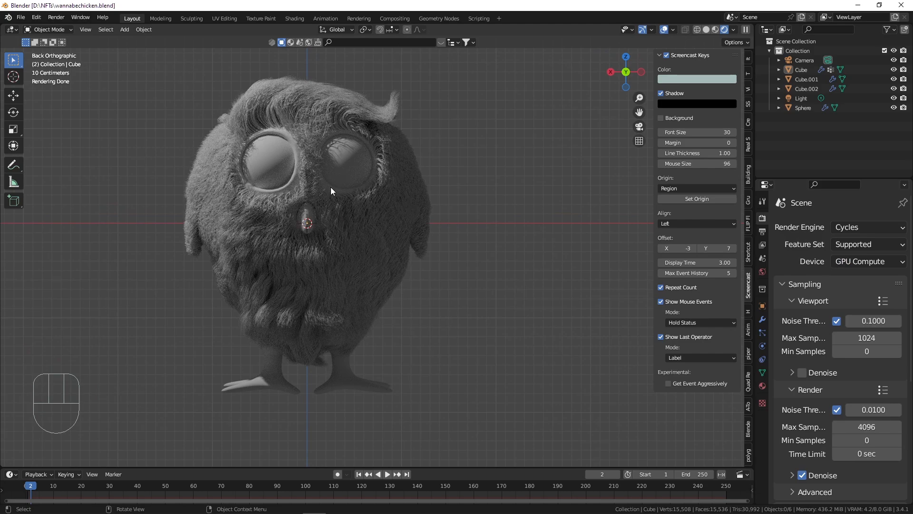
{"action": "scroll", "coordinate": [289, 129], "scroll_direction": "up", "scroll_amount": 7}
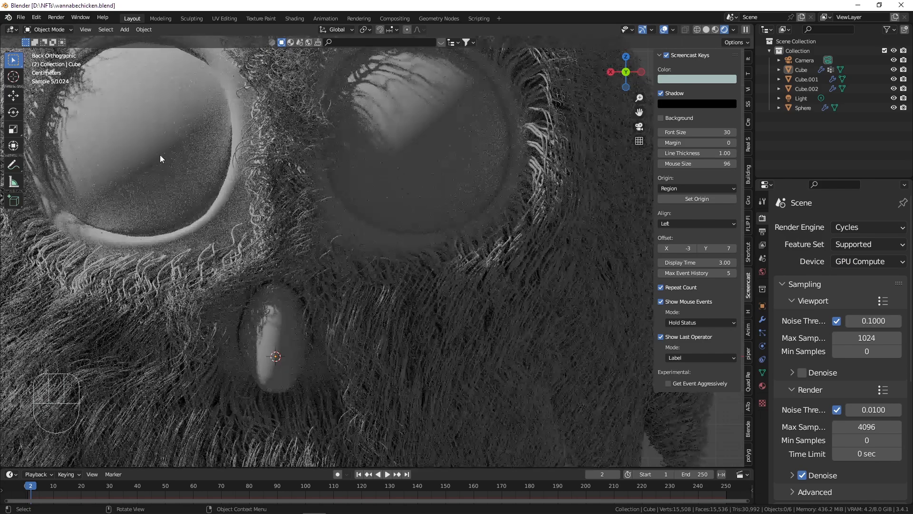
{"action": "scroll", "coordinate": [245, 180], "scroll_direction": "down", "scroll_amount": 4}
{"action": "middle_click_drag", "start_coordinate": [259, 164], "coordinate": [327, 185], "text": "shift"}
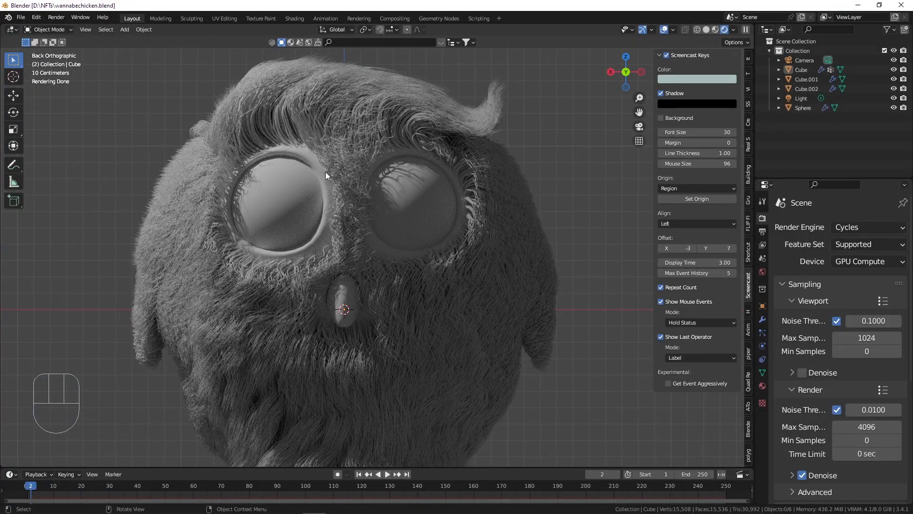
{"action": "scroll", "coordinate": [334, 198], "scroll_direction": "down", "scroll_amount": 2}
{"action": "middle_click_drag", "start_coordinate": [377, 287], "coordinate": [307, 247], "text": "shift"}
{"action": "scroll", "coordinate": [307, 246], "scroll_direction": "down", "scroll_amount": 2}
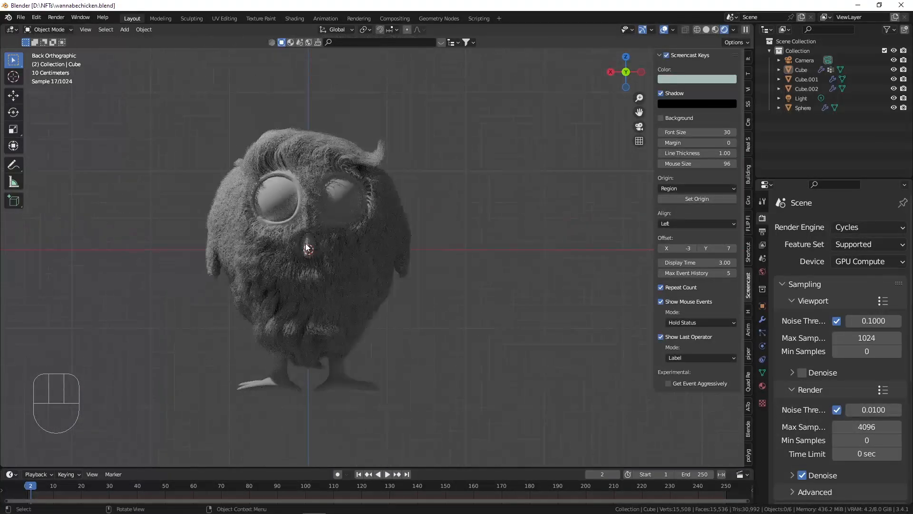
{"action": "middle_click_drag", "start_coordinate": [243, 259], "coordinate": [291, 241]}
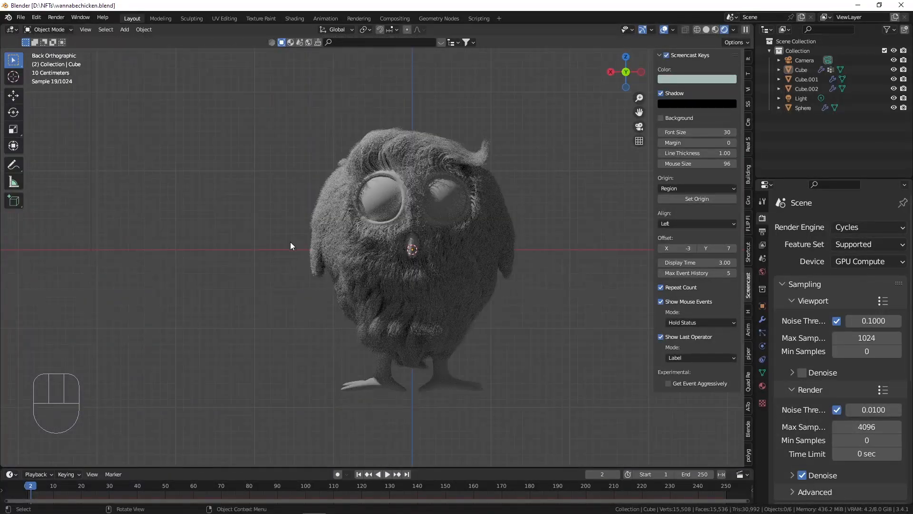
Save the file again and centre the whole rendered chicken in the back view.
{"action": "key", "text": "ctrl+s"}
{"action": "middle_click_drag", "start_coordinate": [456, 227], "coordinate": [372, 219], "text": "shift"}
{"action": "scroll", "coordinate": [320, 229], "scroll_direction": "up", "scroll_amount": 1}
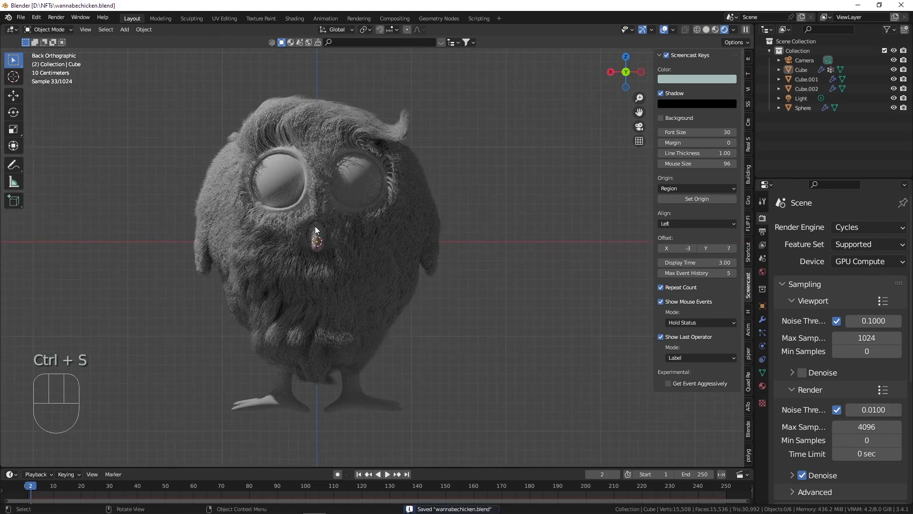